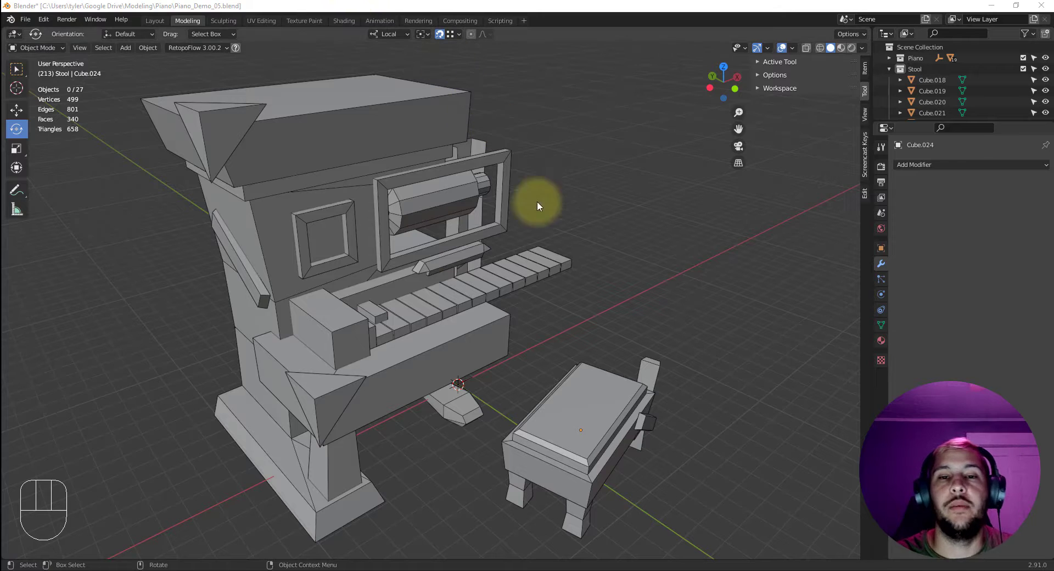
# - Select all the piano and stool parts and create a new material named Piano on the active part
pyautogui.keyDown('alt'); pyautogui.moveTo(588, 111); pyautogui.dragTo(329, 199); pyautogui.keyUp('alt')
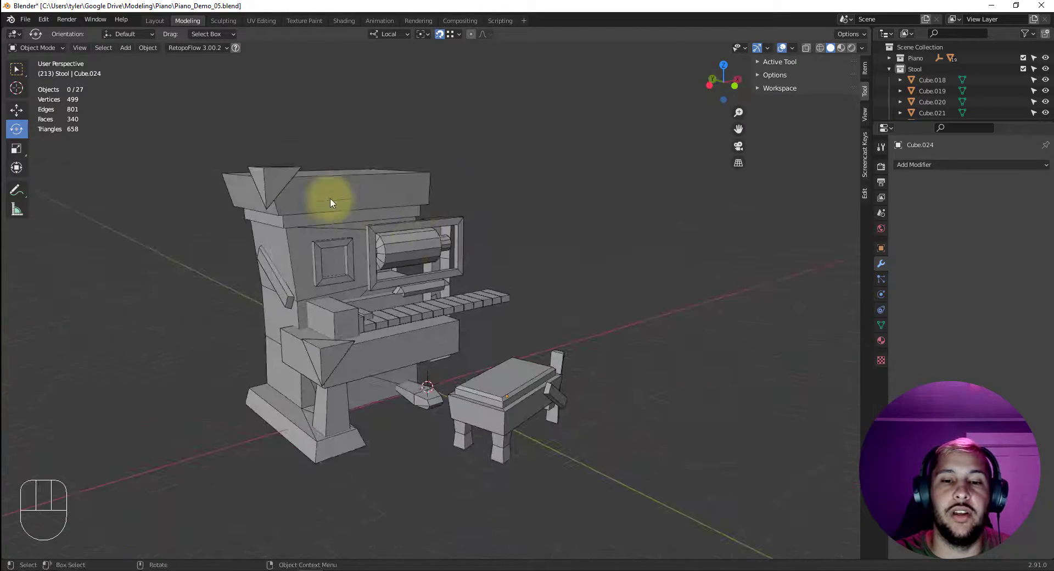
pyautogui.moveTo(195, 134); pyautogui.dragTo(430, 442)
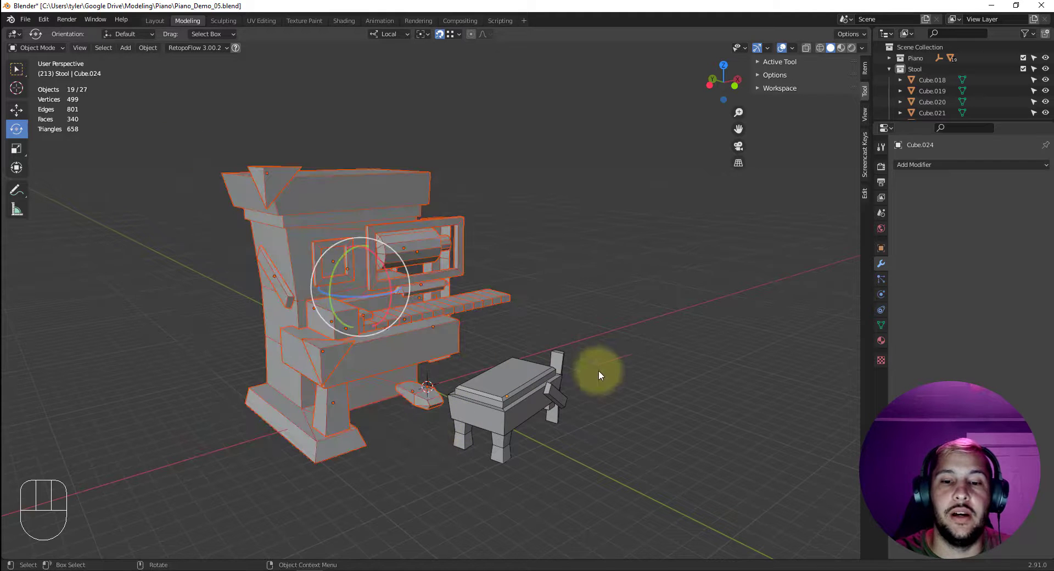
pyautogui.moveTo(604, 339); pyautogui.dragTo(482, 473)
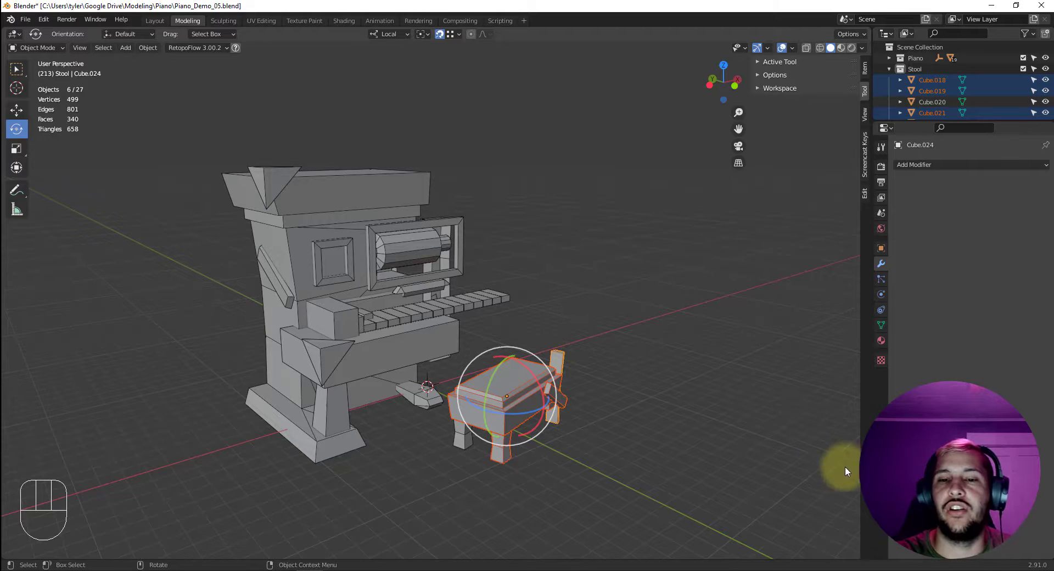
pyautogui.moveTo(180, 153); pyautogui.dragTo(625, 457)
pyautogui.click(881, 341)
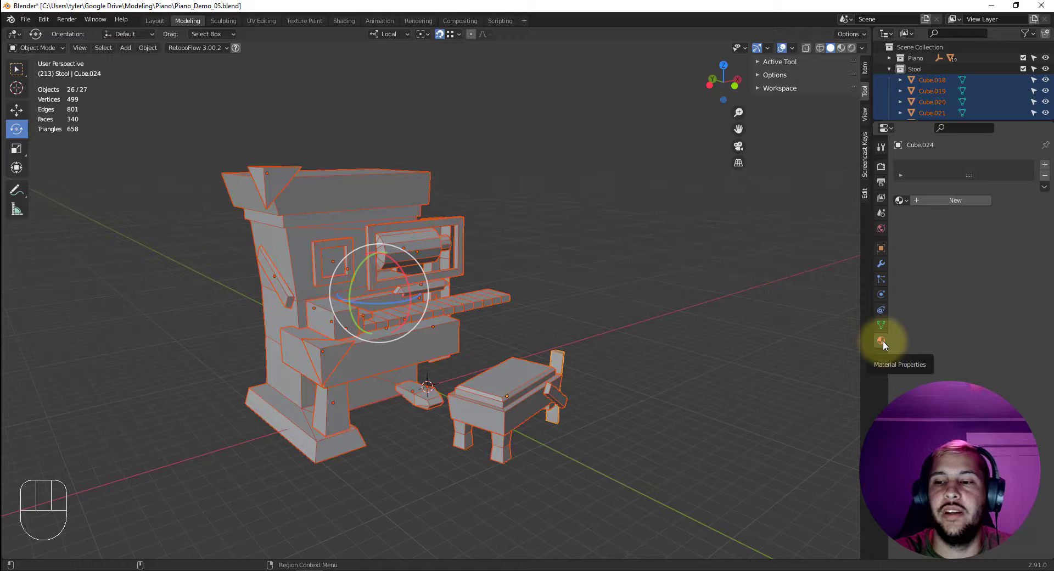
pyautogui.click(883, 341)
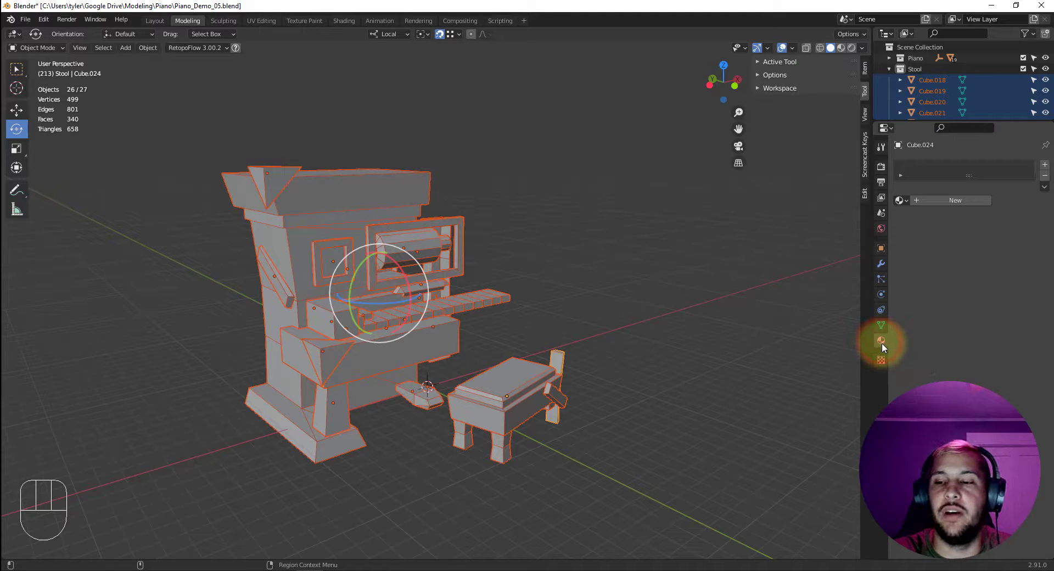
pyautogui.click(931, 200)
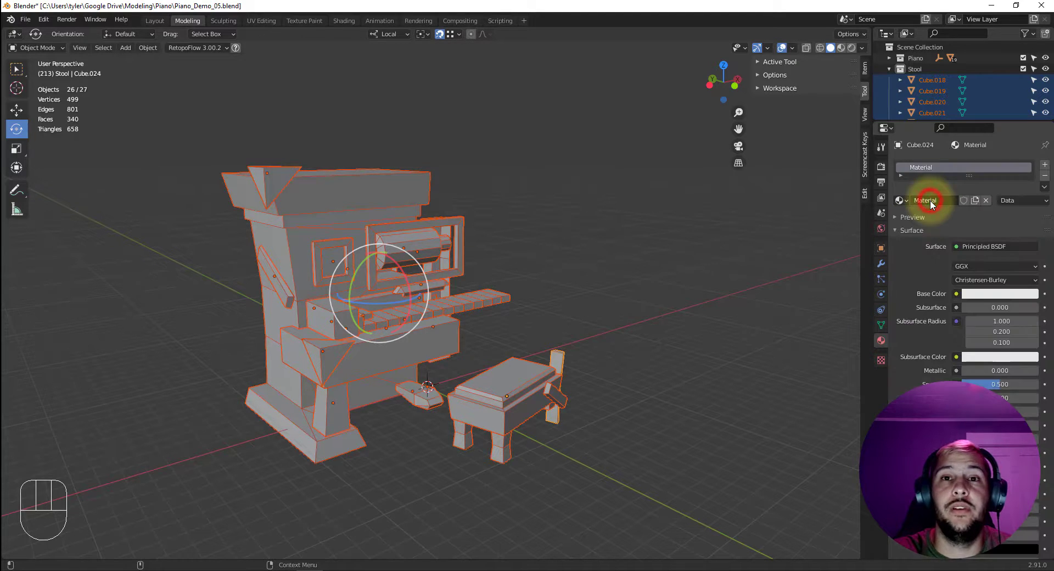
pyautogui.click(938, 201)
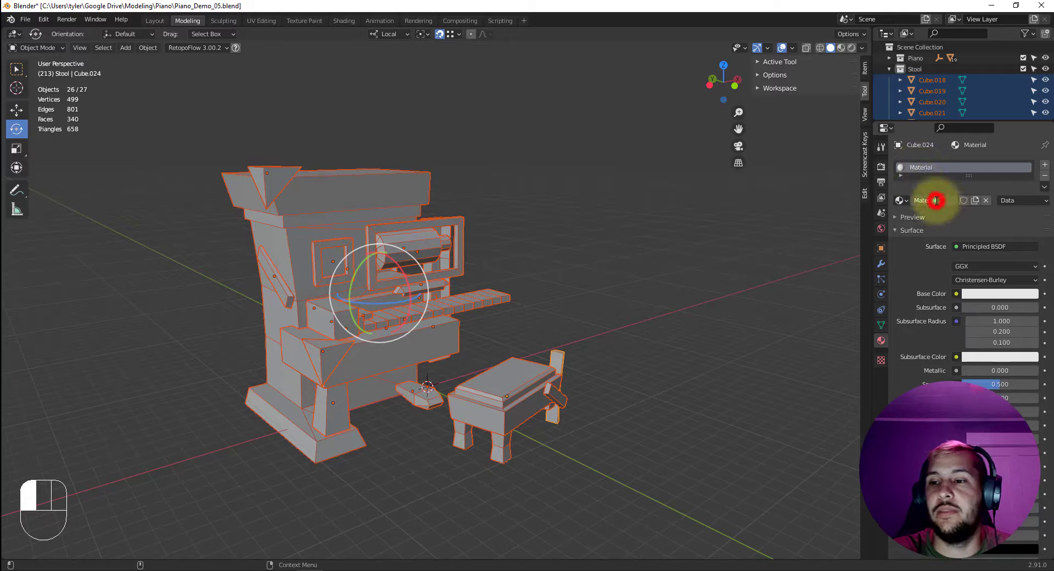
pyautogui.write('Piano')
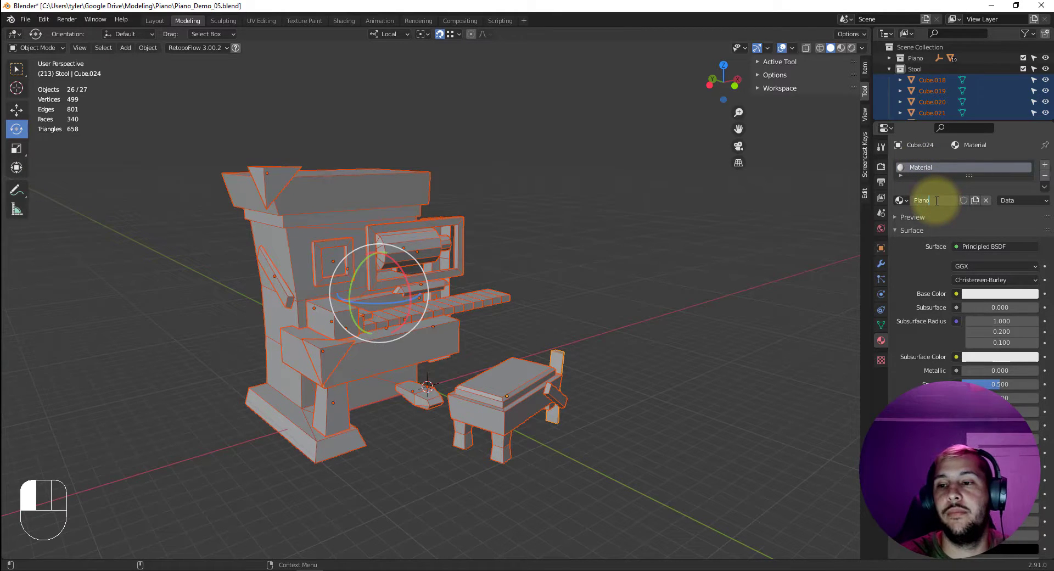
pyautogui.press('Return')
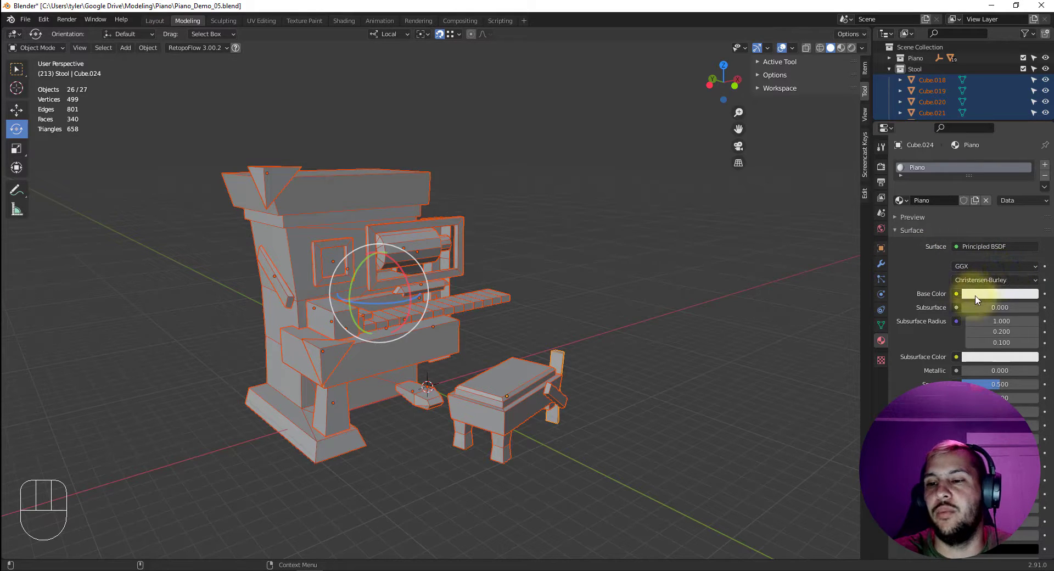
pyautogui.click(976, 297)
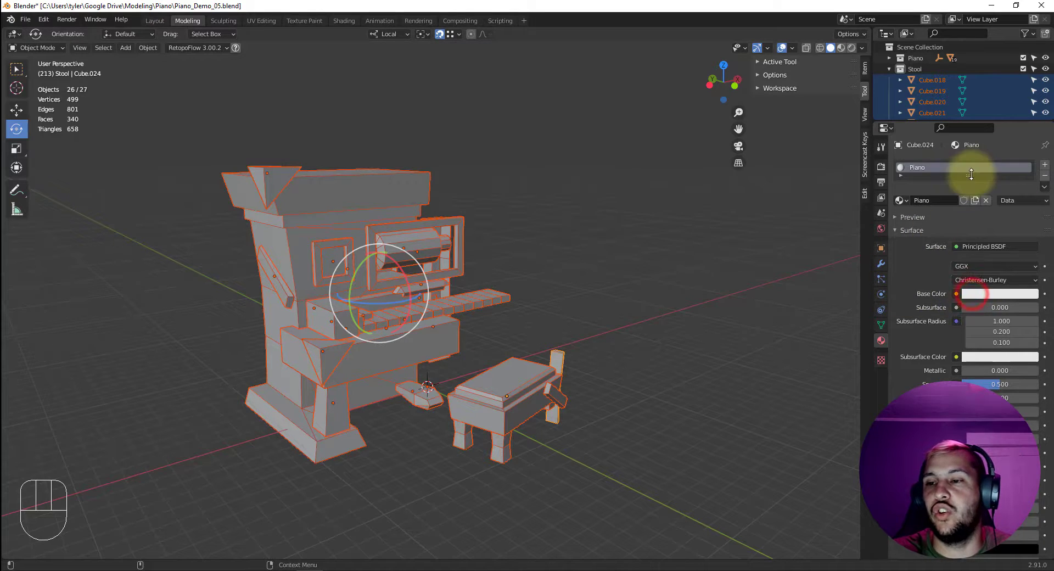
pyautogui.click(980, 295)
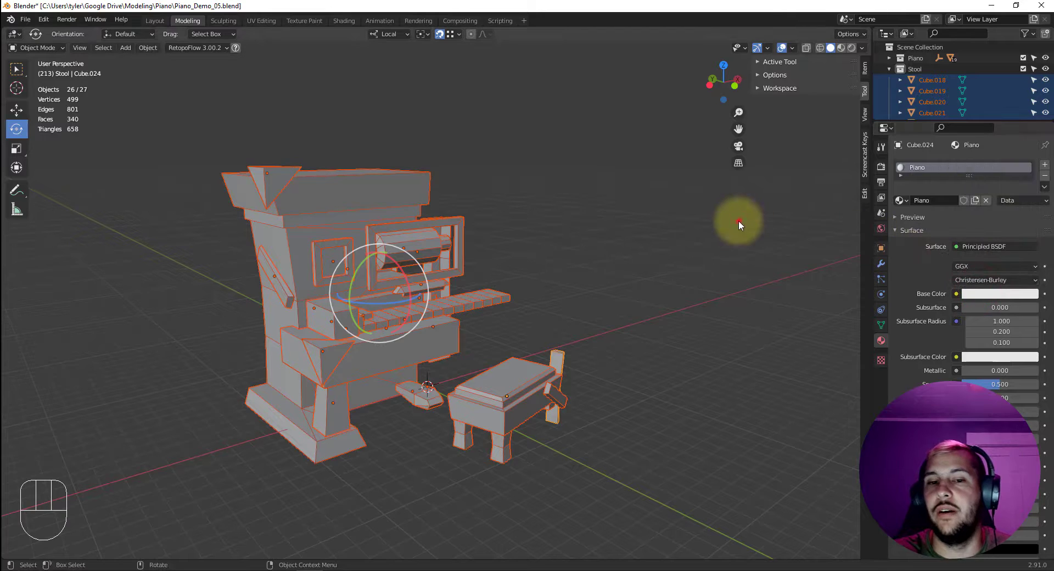
# - Make the stool seat the active object with all parts selected, and assign the existing Piano material to it
pyautogui.click(739, 222)
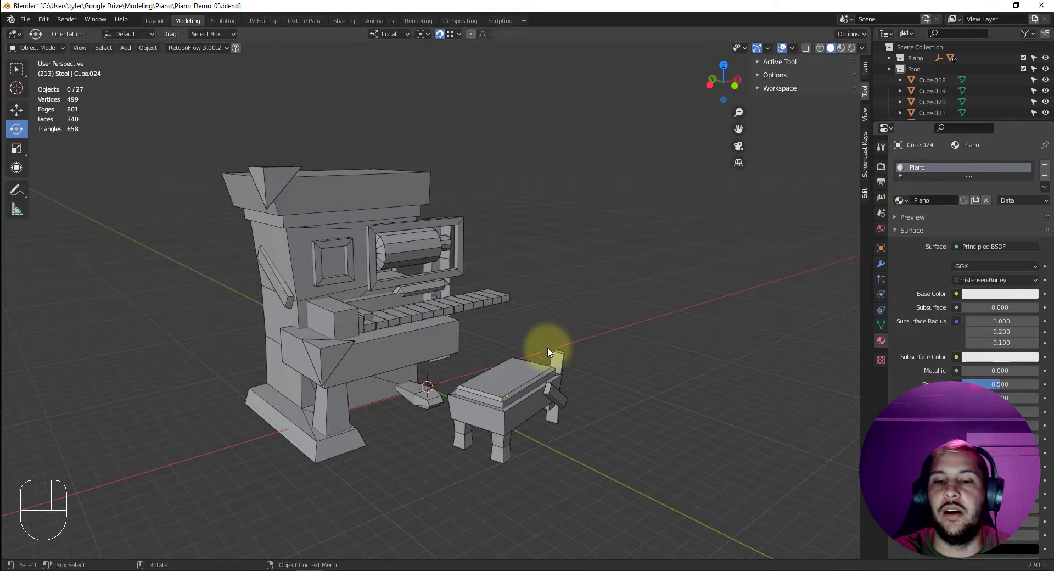
pyautogui.click(470, 383)
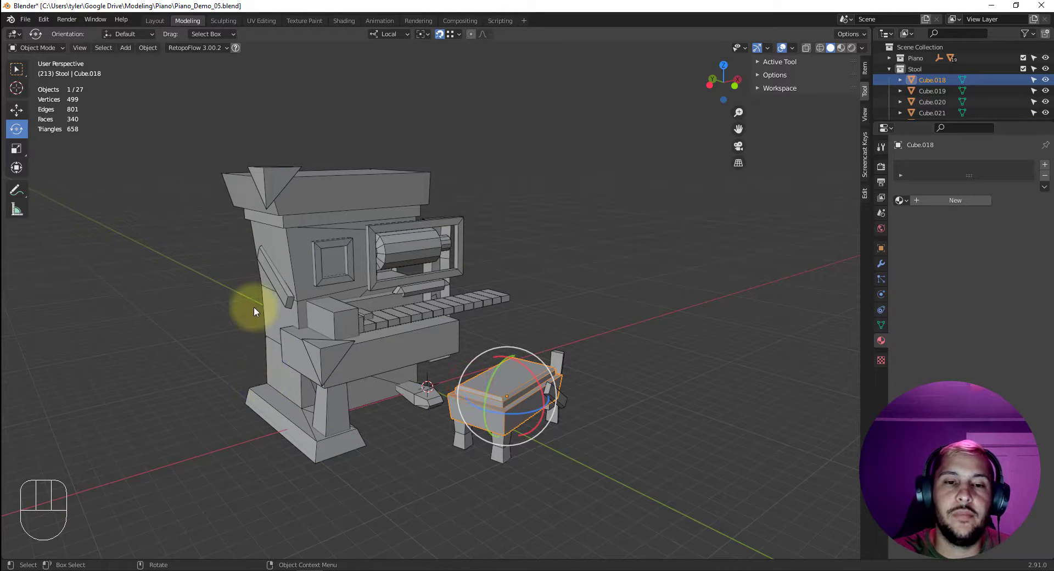
pyautogui.hotkey('ctrl', 'a')
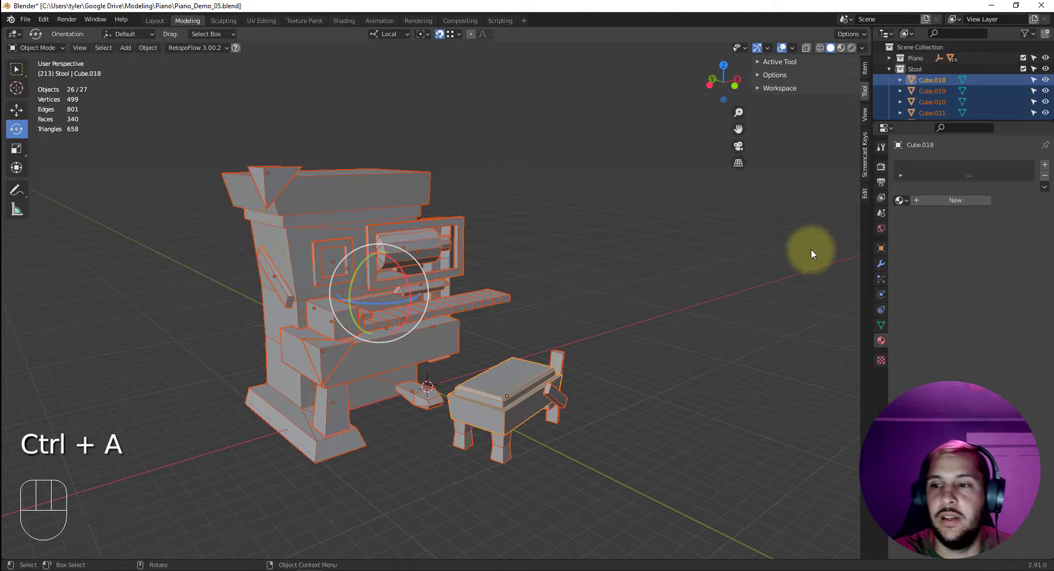
pyautogui.moveTo(906, 202); pyautogui.dragTo(906, 222)
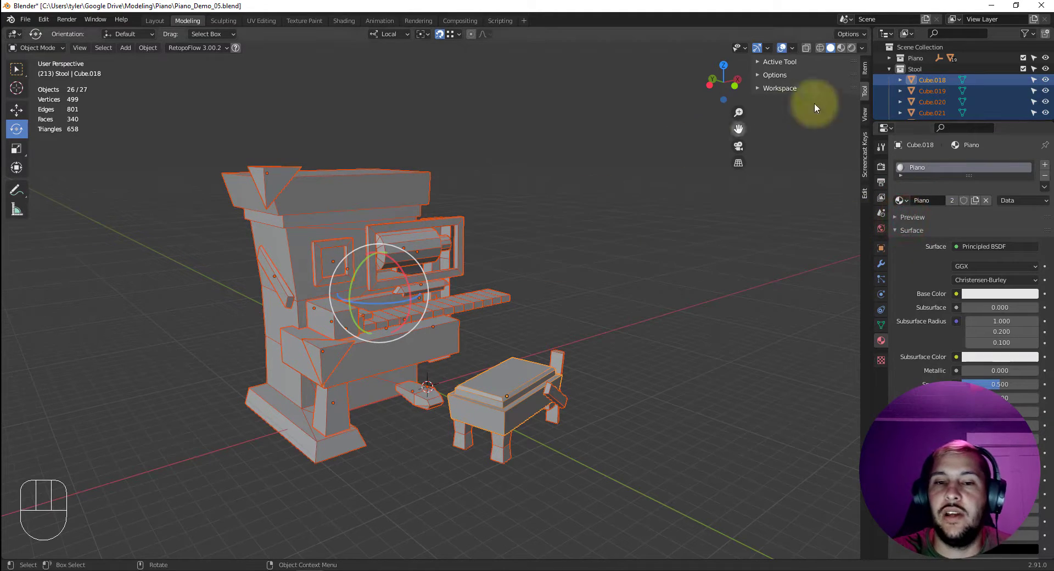
# - Show the viewport in Material Preview shading and set the Piano material's base color to blue, hue 0.693 and saturation 1.000
pyautogui.click(841, 48)
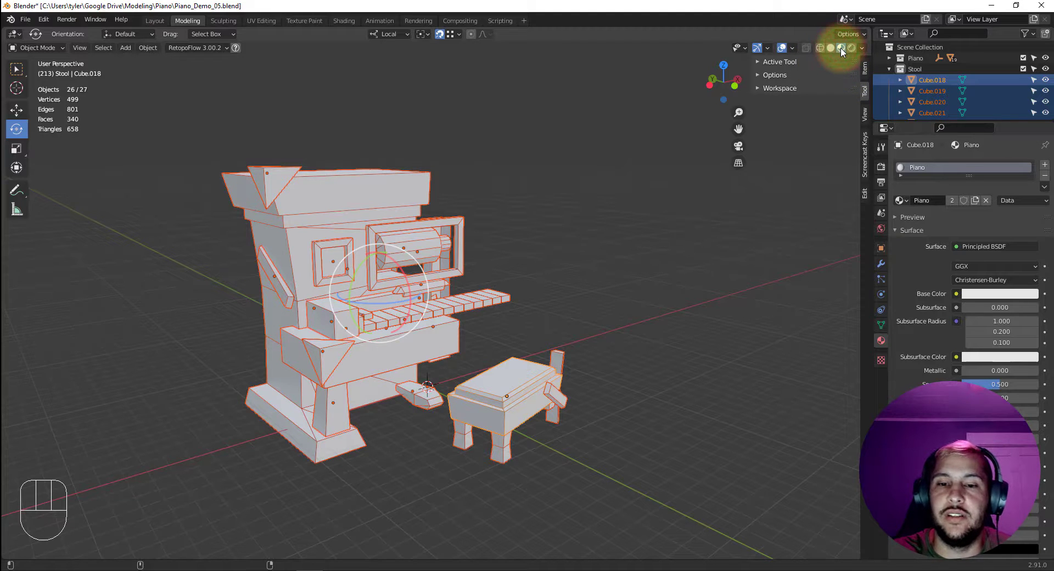
pyautogui.click(987, 297)
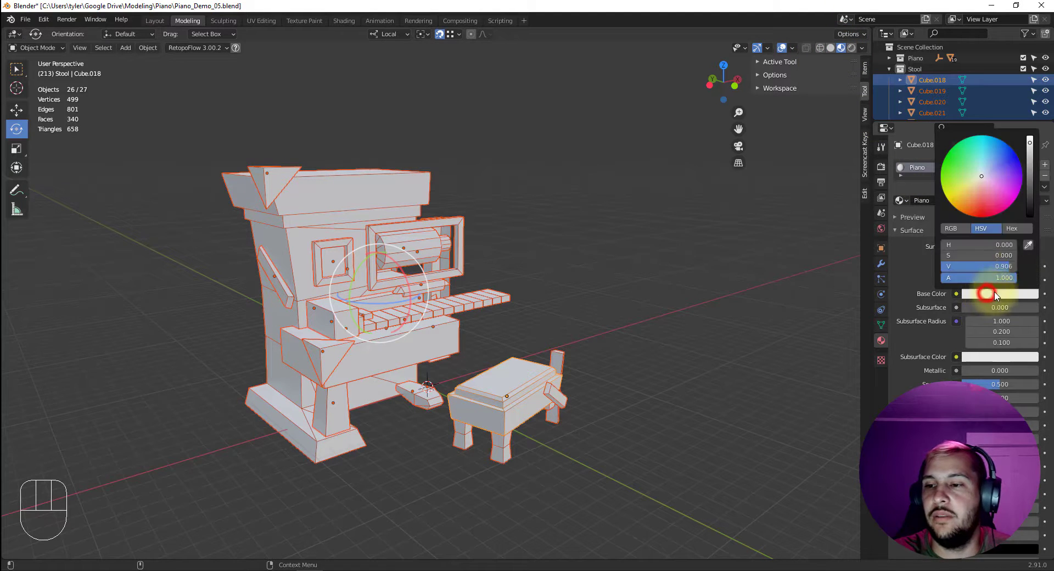
pyautogui.click(1013, 165)
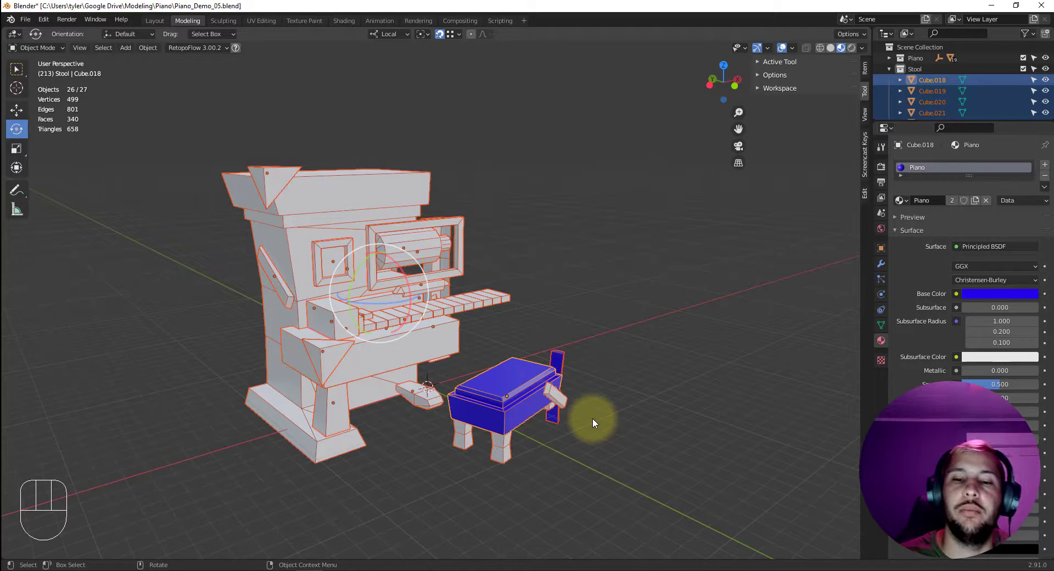
# - Assign the existing Piano material to the small angled piece on the side of the stool
pyautogui.click(592, 422)
pyautogui.click(557, 394)
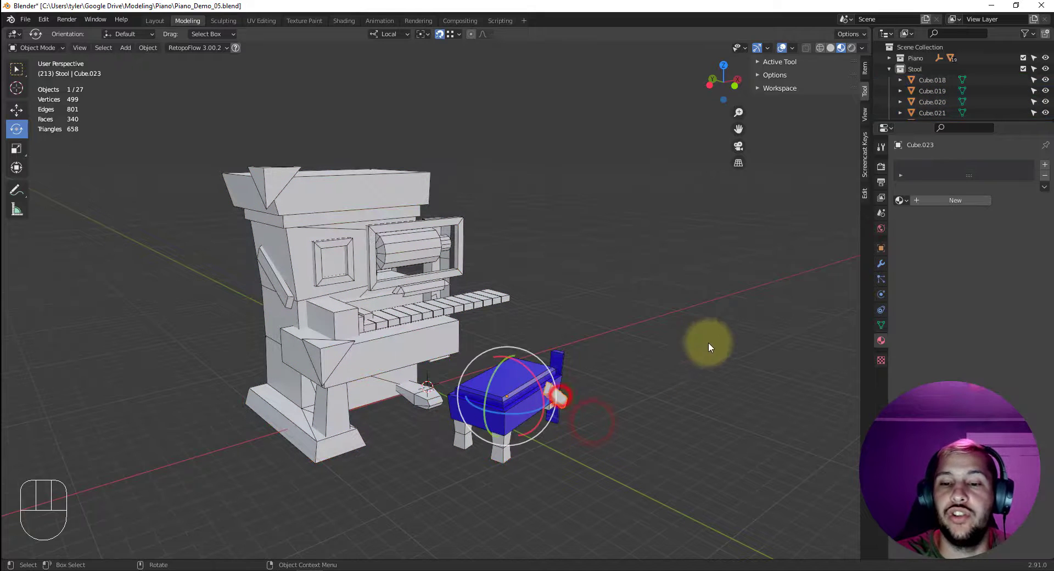
pyautogui.click(904, 201)
pyautogui.click(912, 217)
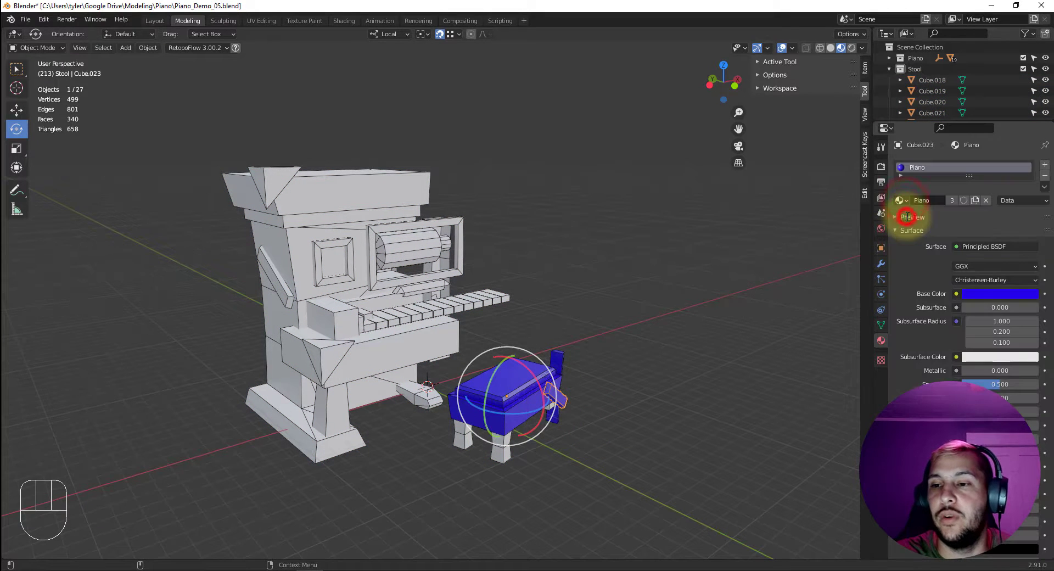
# - Select all parts with the stool seat active and link its Piano material to every other selected object
pyautogui.click(639, 410)
pyautogui.click(552, 410)
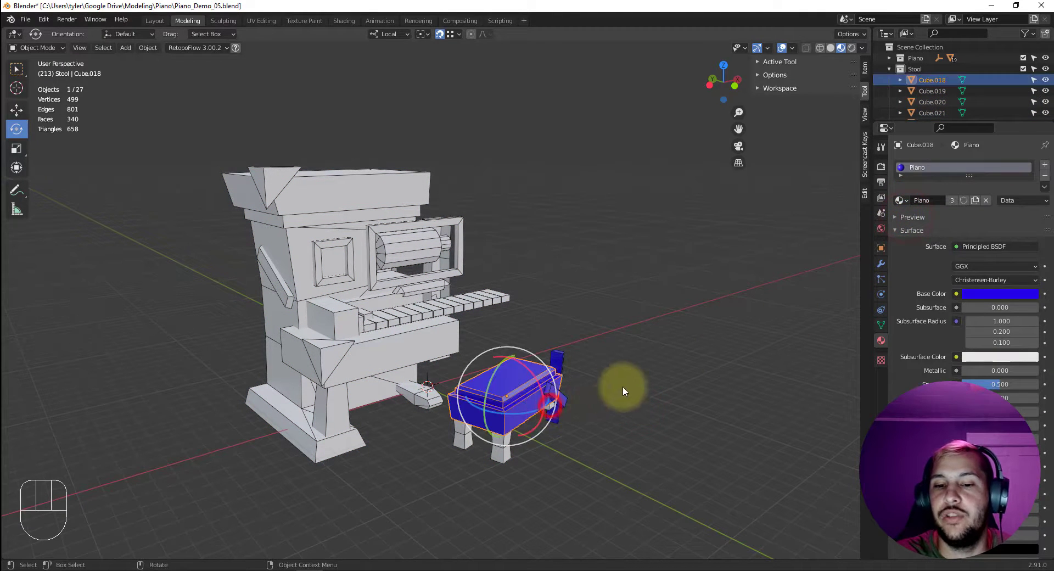
pyautogui.click(644, 406)
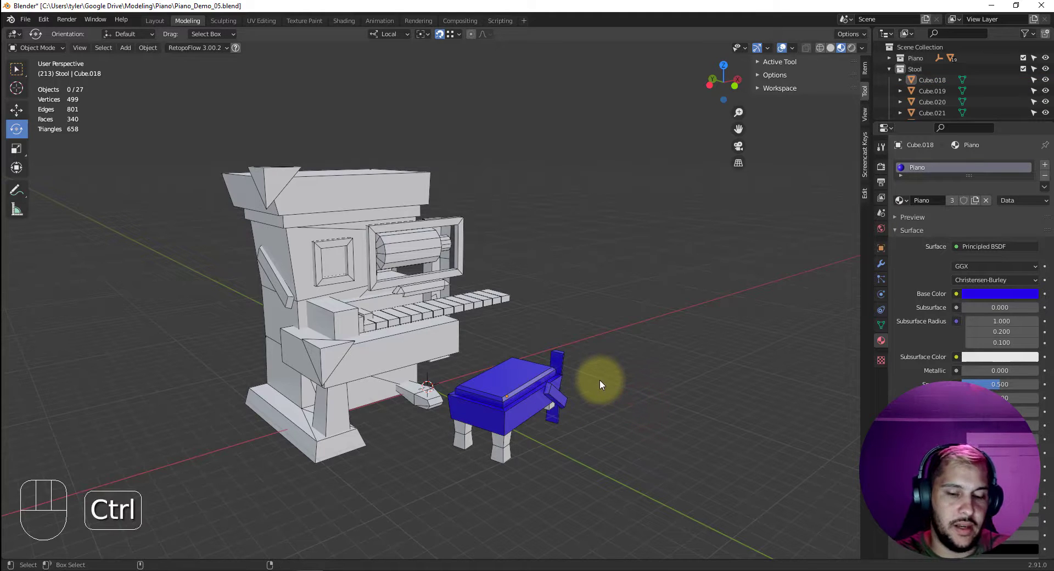
pyautogui.hotkey('ctrl', 'a')
pyautogui.keyDown('shift'); pyautogui.click(527, 392); pyautogui.keyUp('shift')
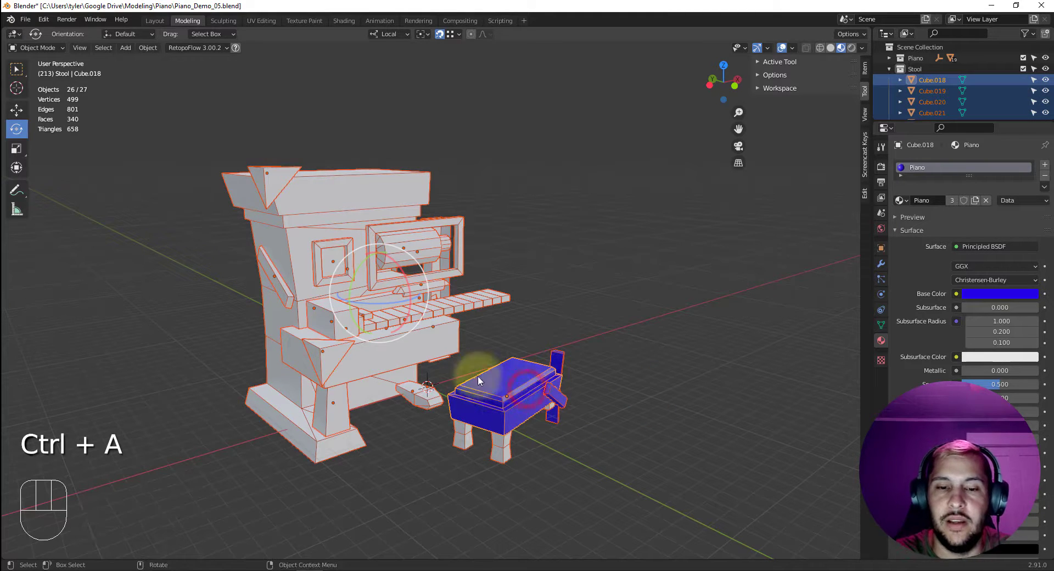
pyautogui.keyDown('shift'); pyautogui.click(516, 380); pyautogui.keyUp('shift')
pyautogui.keyDown('shift'); pyautogui.click(506, 380); pyautogui.keyUp('shift')
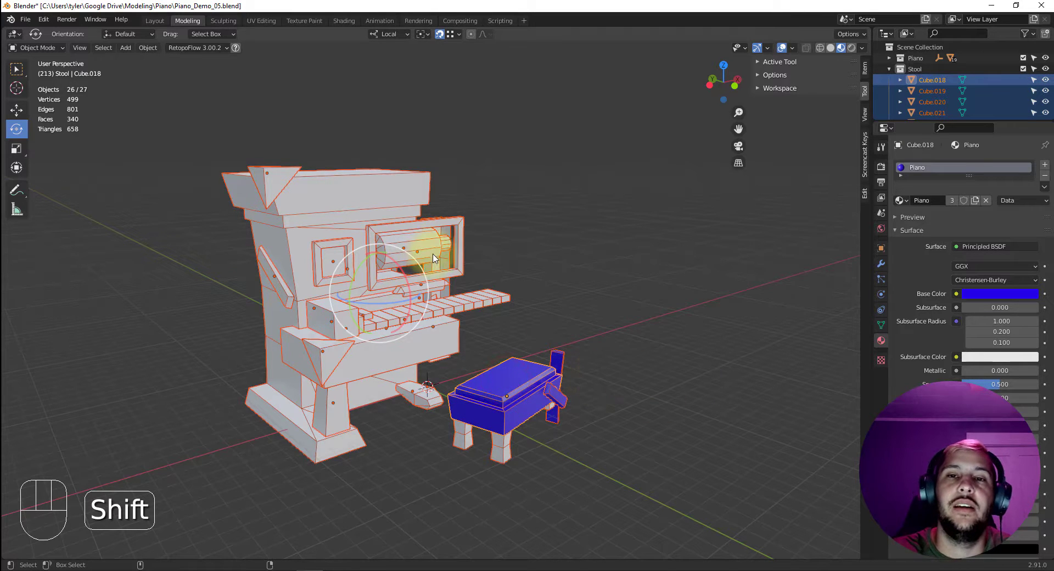
pyautogui.click(148, 47)
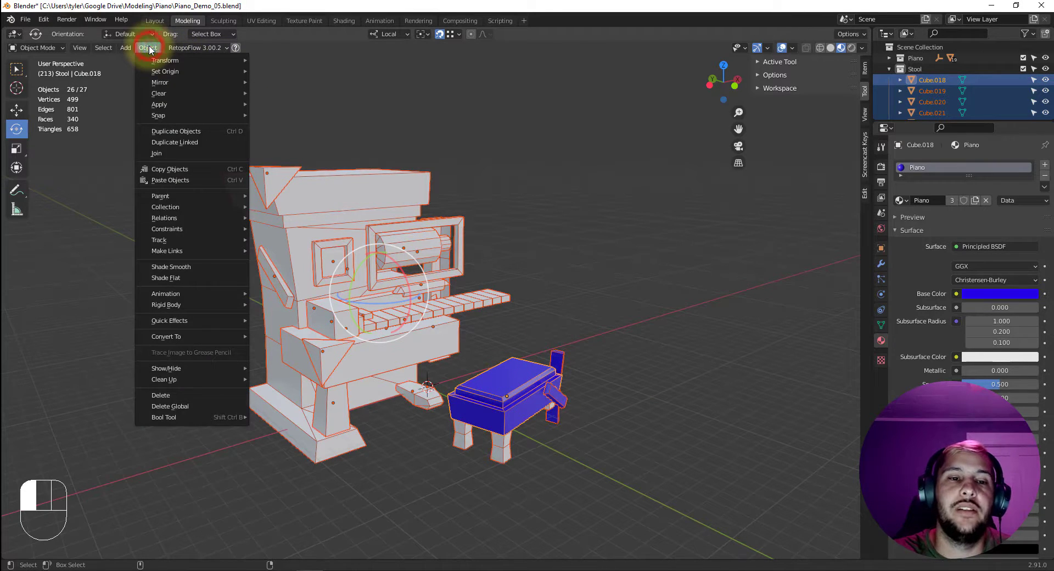
pyautogui.moveTo(191, 251)
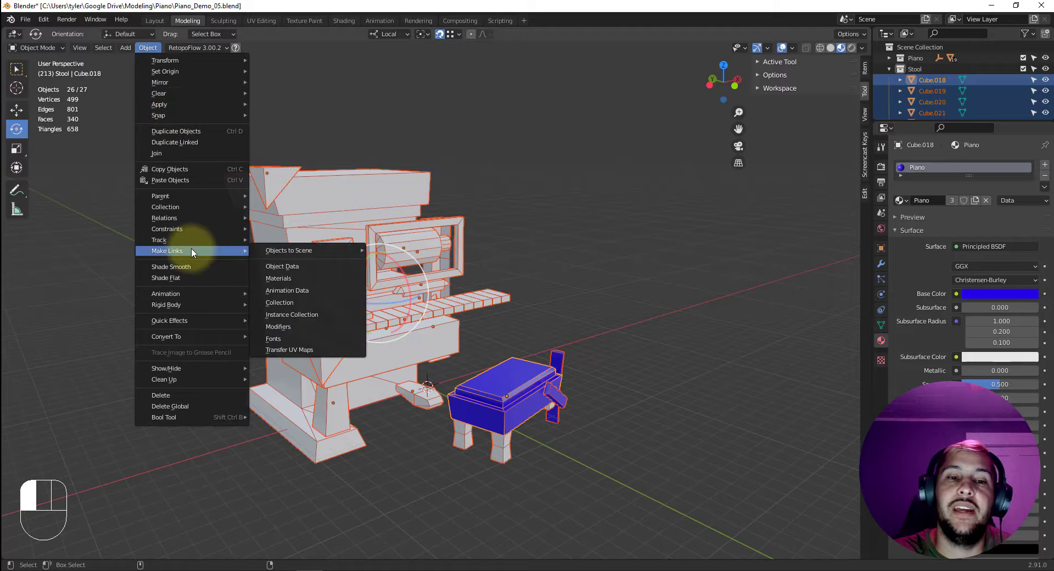
pyautogui.click(296, 280)
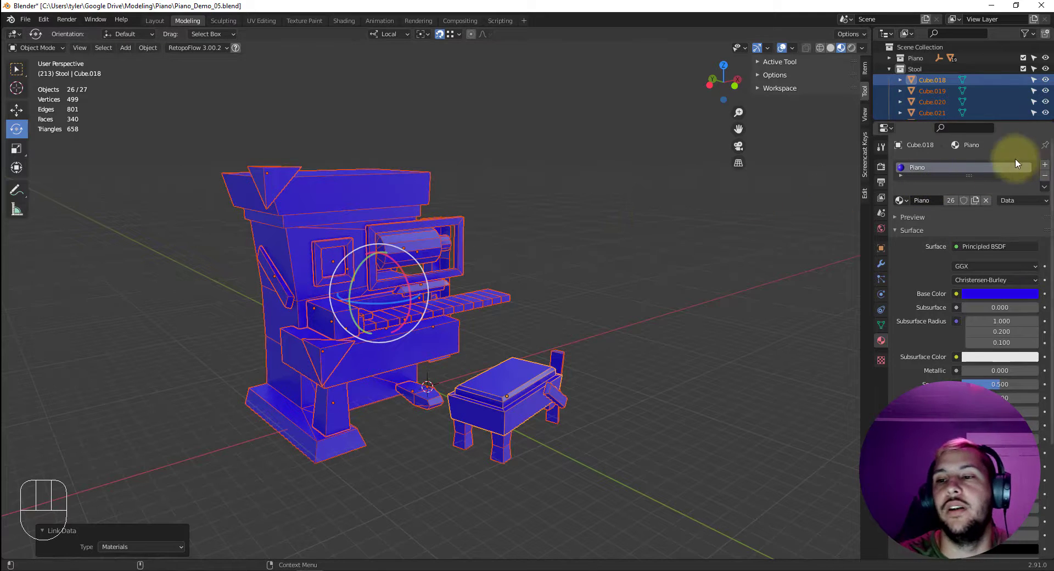
# - Set the Piano material's base color to white with saturation 0.000 and value 1.000, then deselect all parts
pyautogui.click(1002, 295)
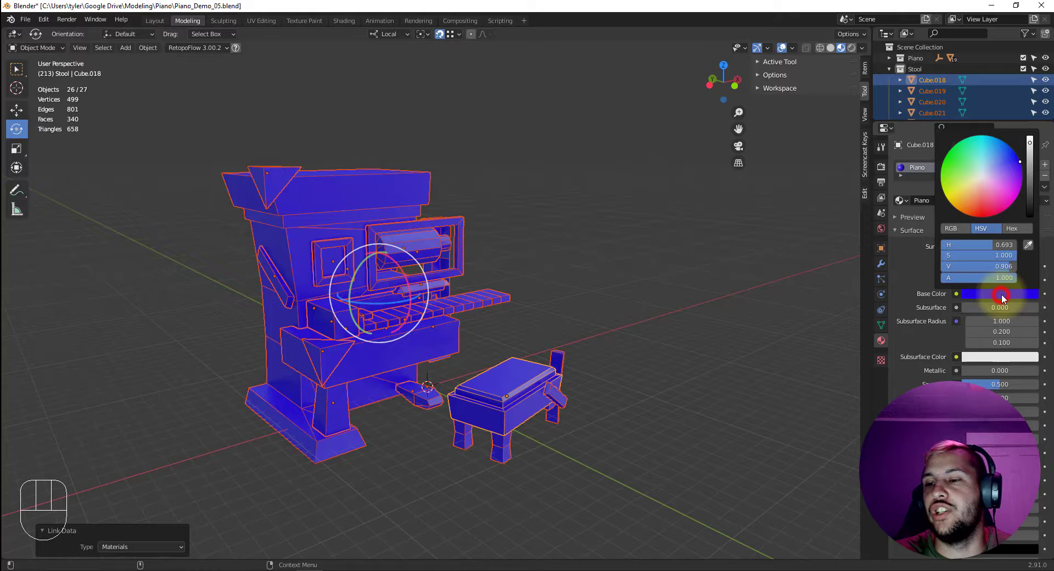
pyautogui.click(985, 177)
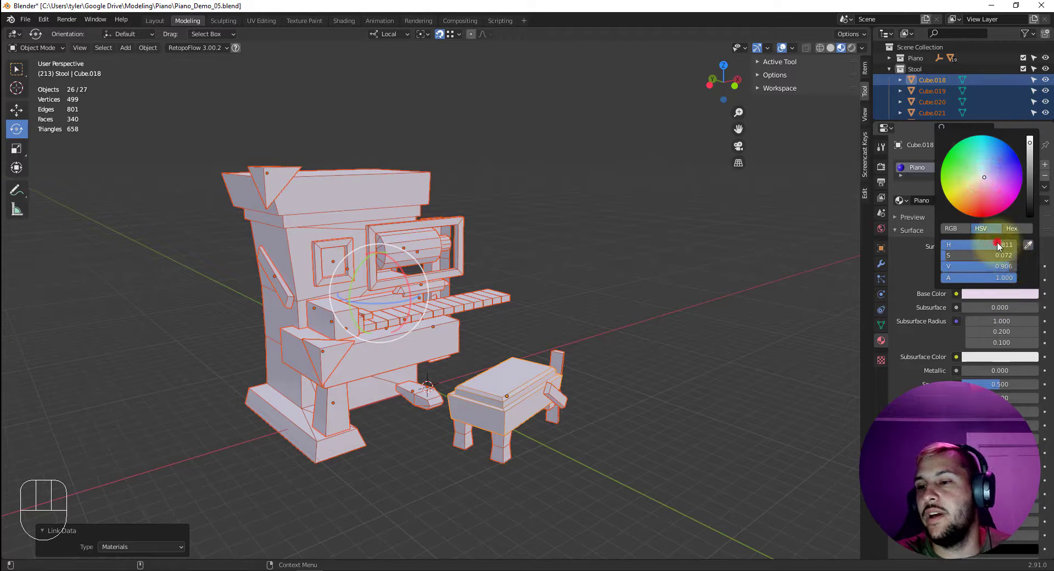
pyautogui.moveTo(998, 245); pyautogui.dragTo(1053, 265)
pyautogui.moveTo(950, 258); pyautogui.dragTo(937, 258)
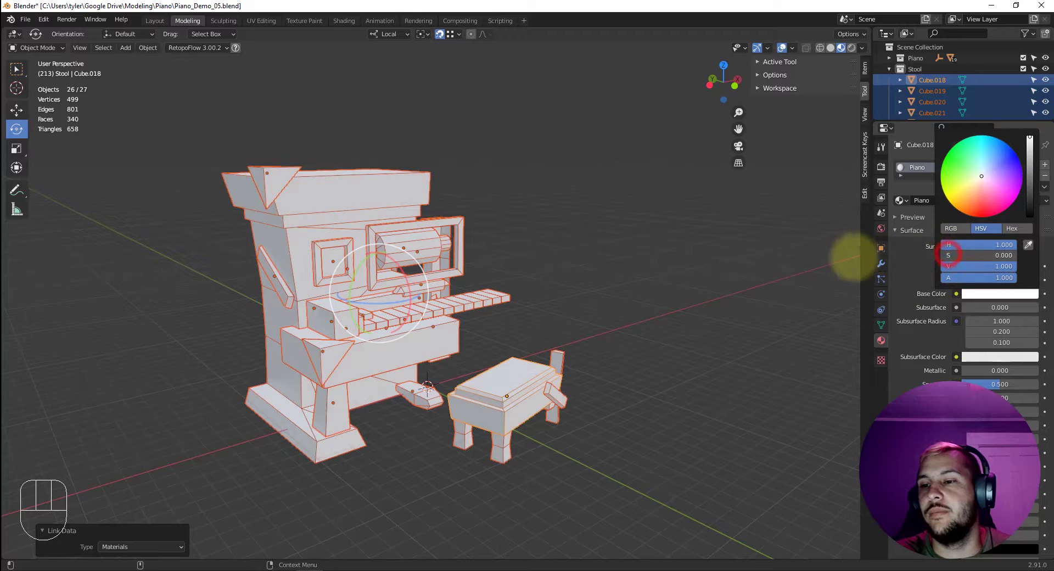
pyautogui.click(597, 235)
pyautogui.click(578, 235)
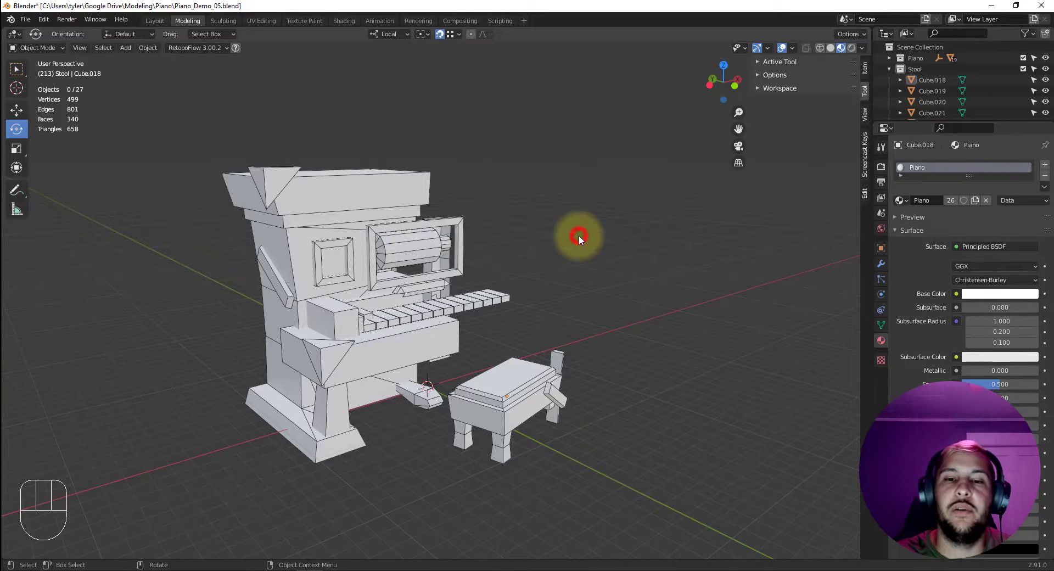
pyautogui.click(579, 235)
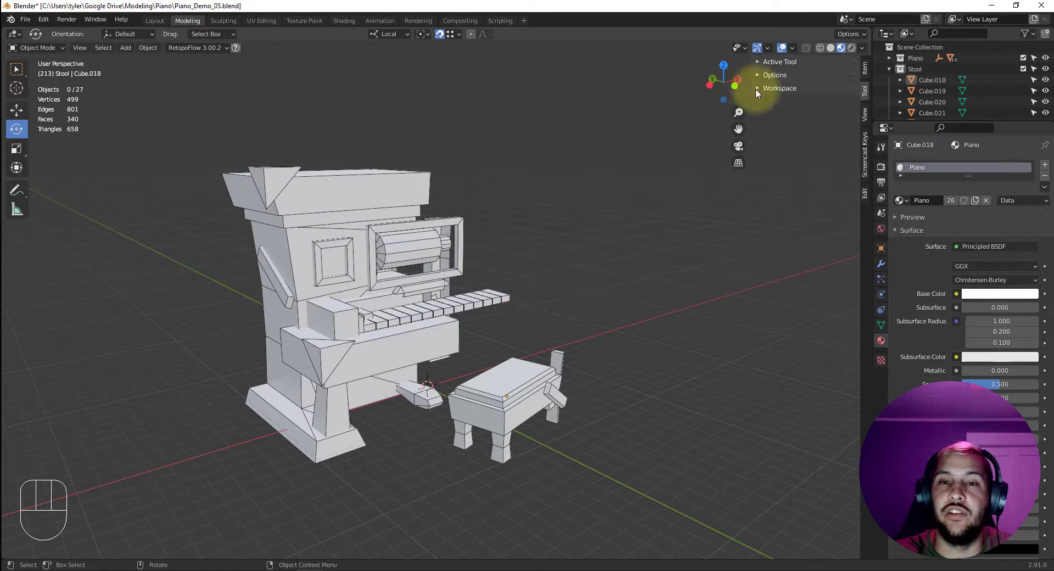
# - Return the viewport to Solid shading and select all the piano and stool parts
pyautogui.click(831, 48)
pyautogui.scroll(2, 464, 248)
pyautogui.keyDown('alt'); pyautogui.moveTo(527, 250); pyautogui.dragTo(553, 238, button='middle'); pyautogui.keyUp('alt')
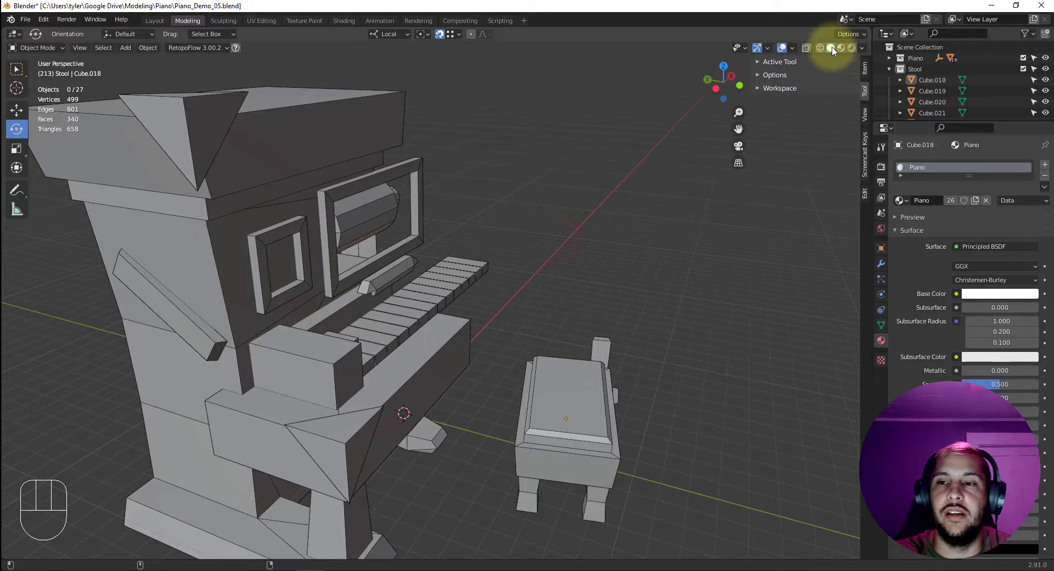
pyautogui.scroll(-4, 636, 260)
pyautogui.keyDown('alt'); pyautogui.moveTo(636, 259); pyautogui.dragTo(572, 265); pyautogui.keyUp('alt')
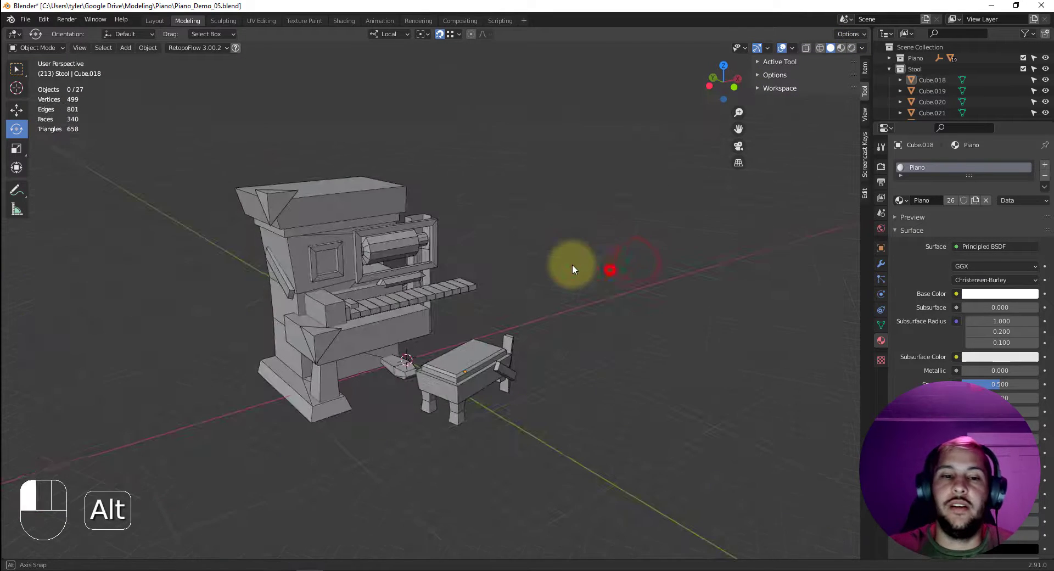
pyautogui.moveTo(209, 141); pyautogui.dragTo(558, 433)
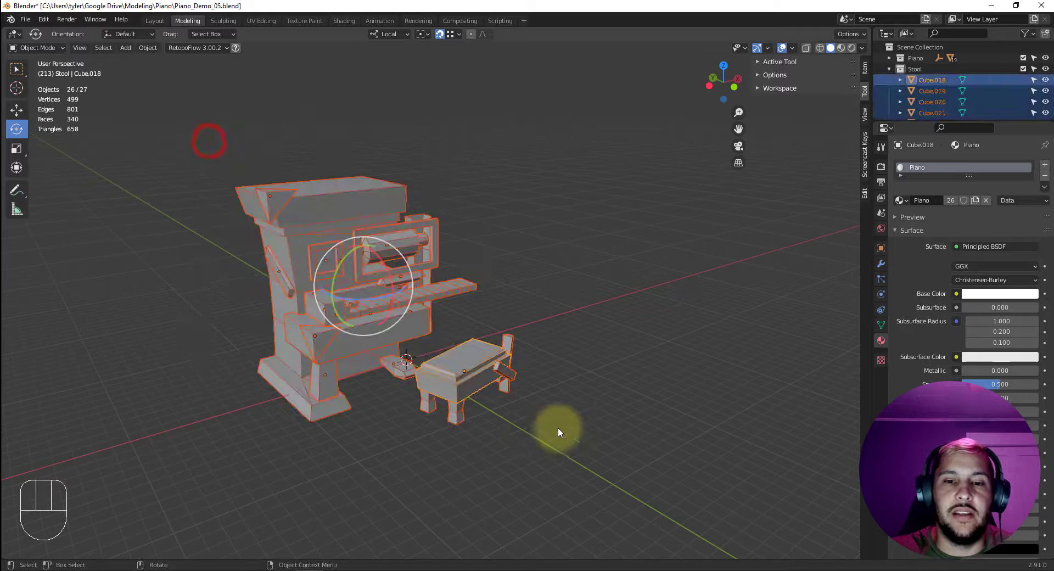
# - Switch to the UV Editing workspace
pyautogui.click(269, 20)
pyautogui.scroll(-2, 665, 294)
pyautogui.keyDown('alt'); pyautogui.moveTo(660, 284); pyautogui.dragTo(711, 354); pyautogui.keyUp('alt')
pyautogui.scroll(3, 711, 355)
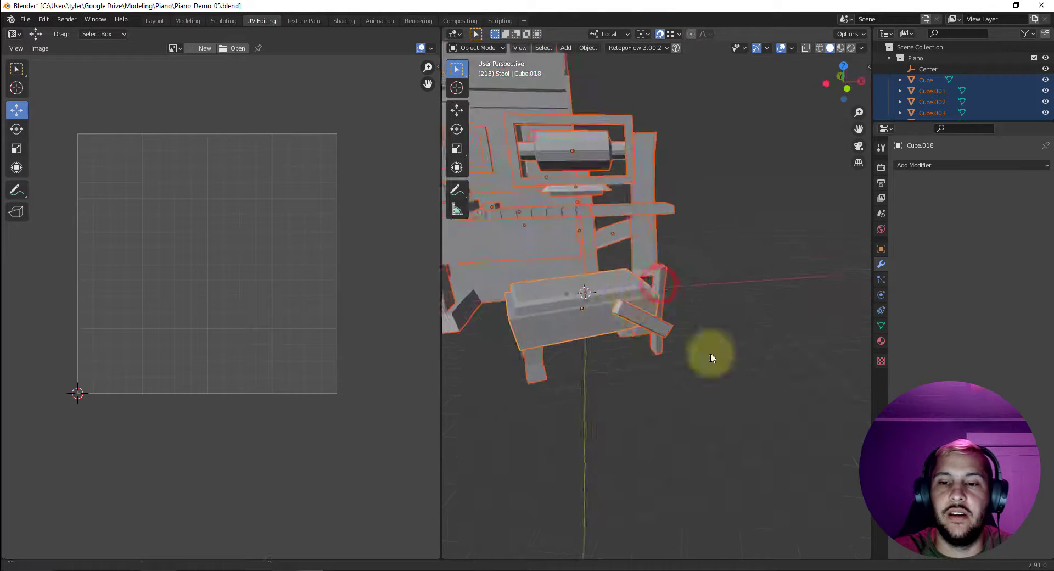
pyautogui.scroll(-3, 710, 354)
pyautogui.keyDown('alt'); pyautogui.moveTo(601, 298); pyautogui.dragTo(635, 306); pyautogui.keyUp('alt')
# - Open the piano body for mesh editing and turn on UV sync selection
pyautogui.click(592, 183)
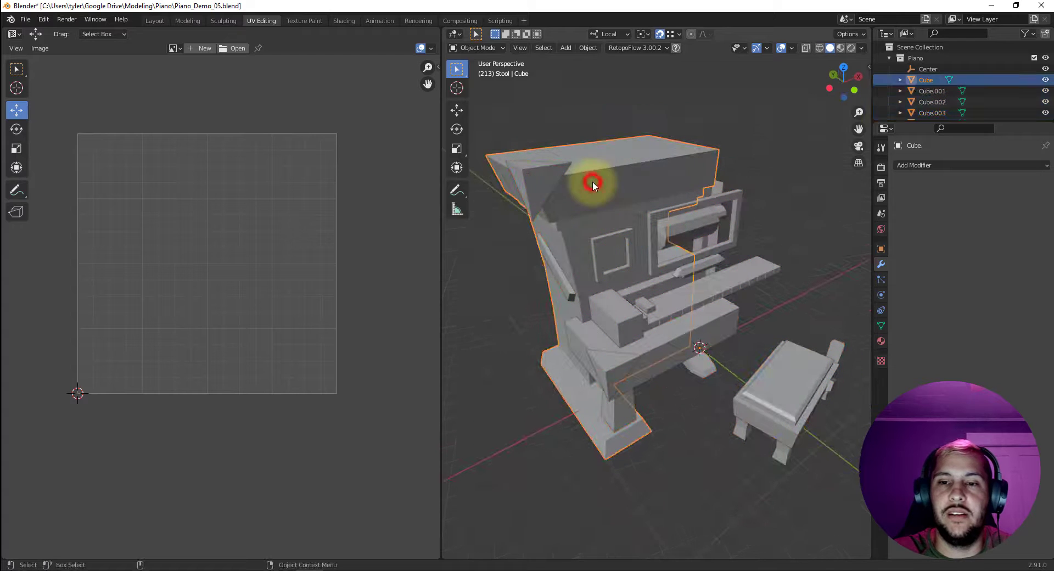
pyautogui.press('Tab')
pyautogui.press('a')
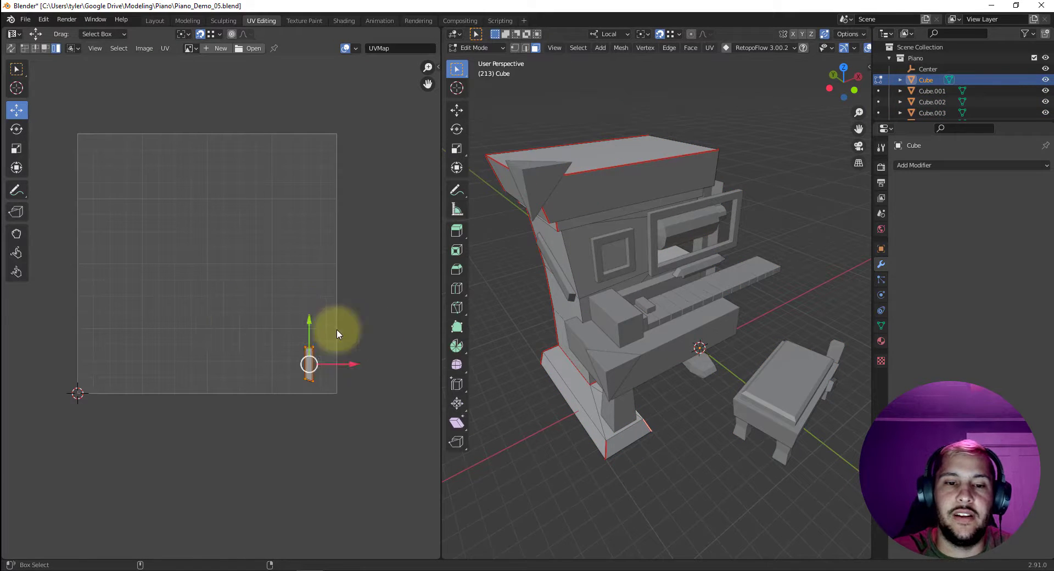
pyautogui.click(10, 47)
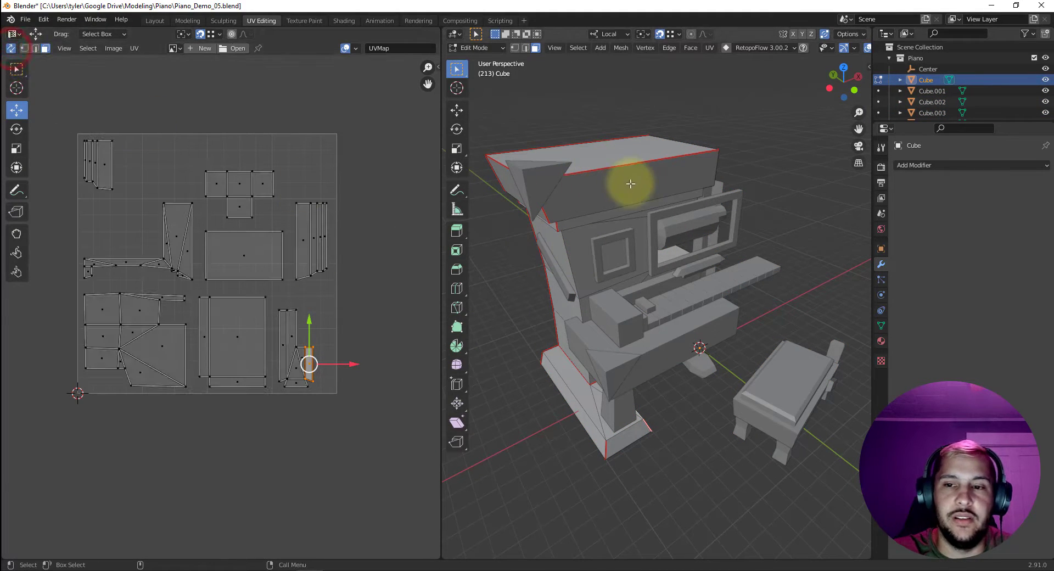
# - Examine the individual UV layouts of the piano body, the triangular corner piece and the cylindrical roll
pyautogui.press('Tab')
pyautogui.click(611, 188)
pyautogui.press('Tab')
pyautogui.press('Tab')
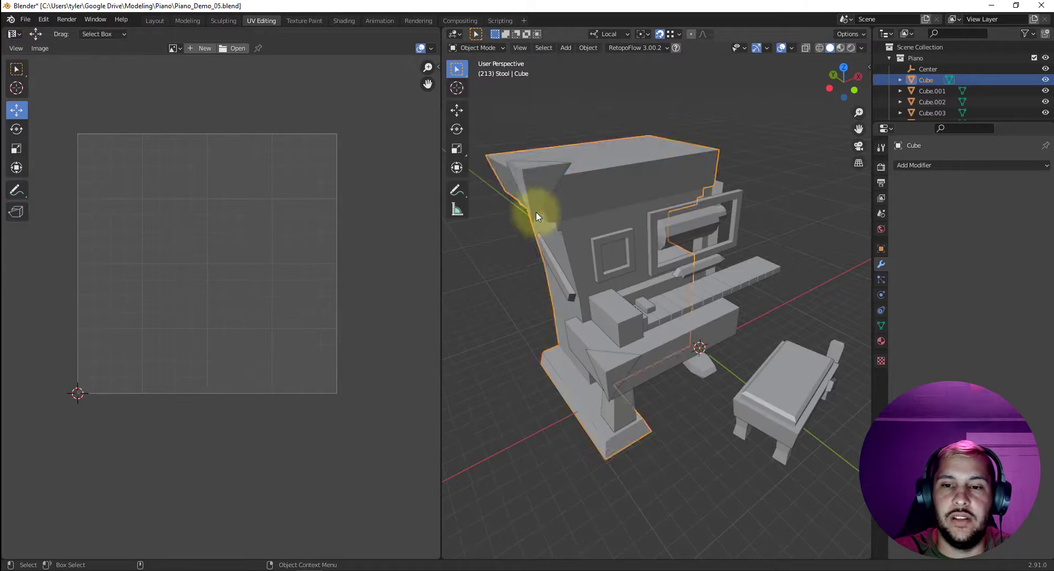
pyautogui.click(531, 181)
pyautogui.press('Tab')
pyautogui.press('Tab')
pyautogui.click(669, 240)
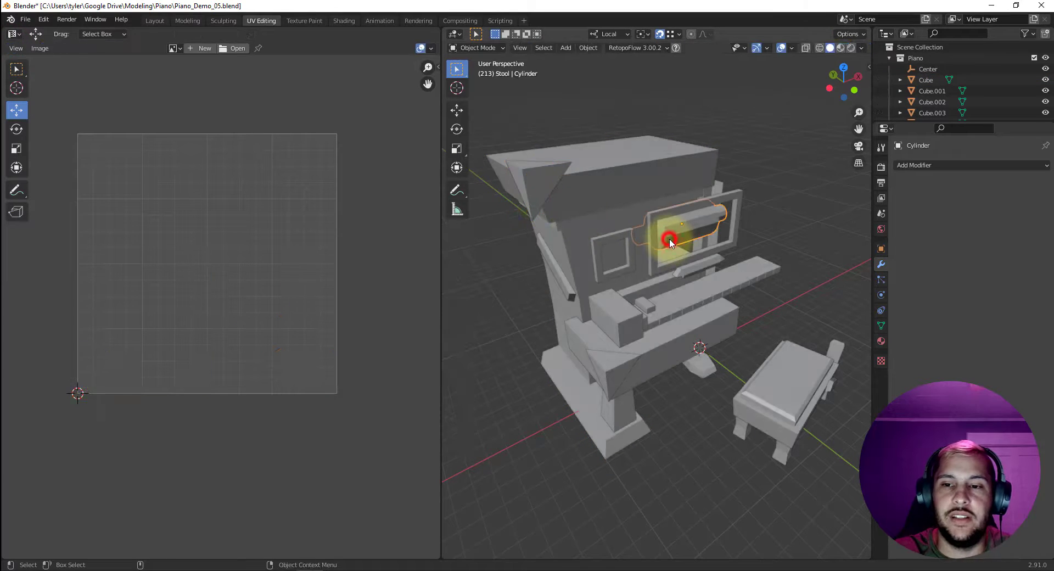
pyautogui.press('Tab')
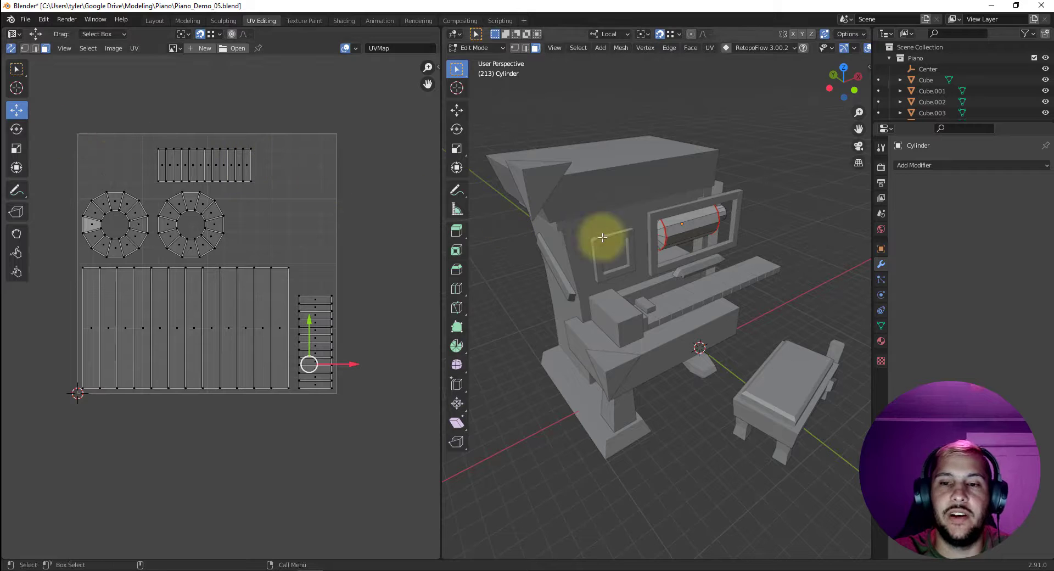
pyautogui.press('Tab')
# - View the overlapping UV layouts of all piano and stool parts together in Edit Mode, then return to Object Mode and deselect everything
pyautogui.press('a')
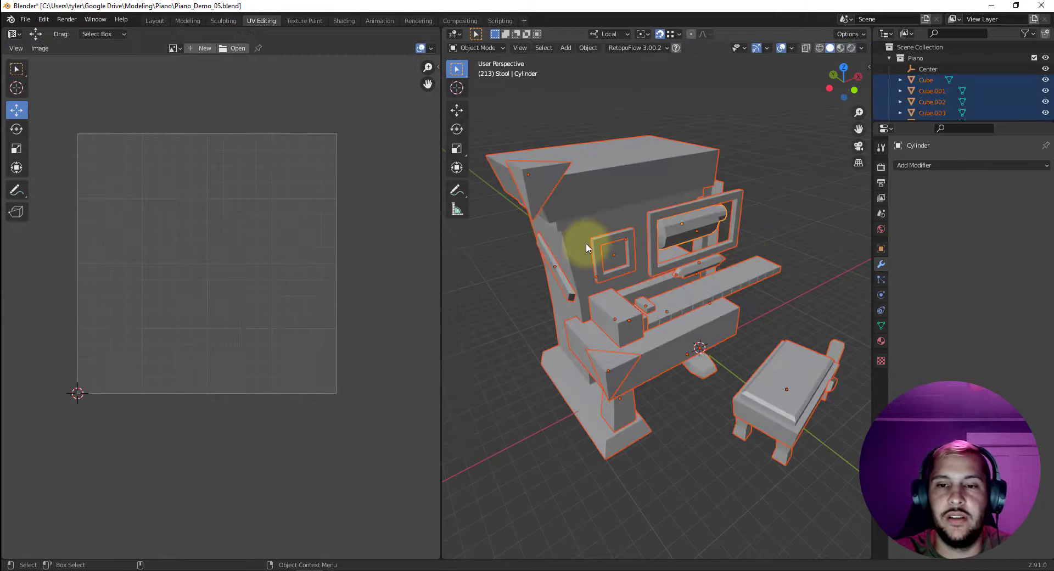
pyautogui.press('Tab')
pyautogui.press('a')
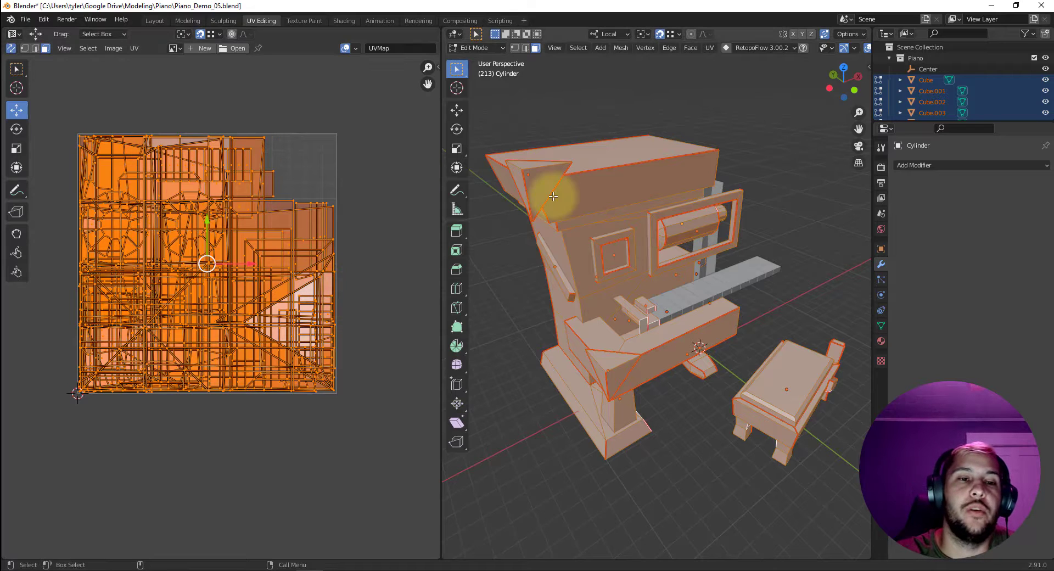
pyautogui.press('Tab')
pyautogui.click(775, 136)
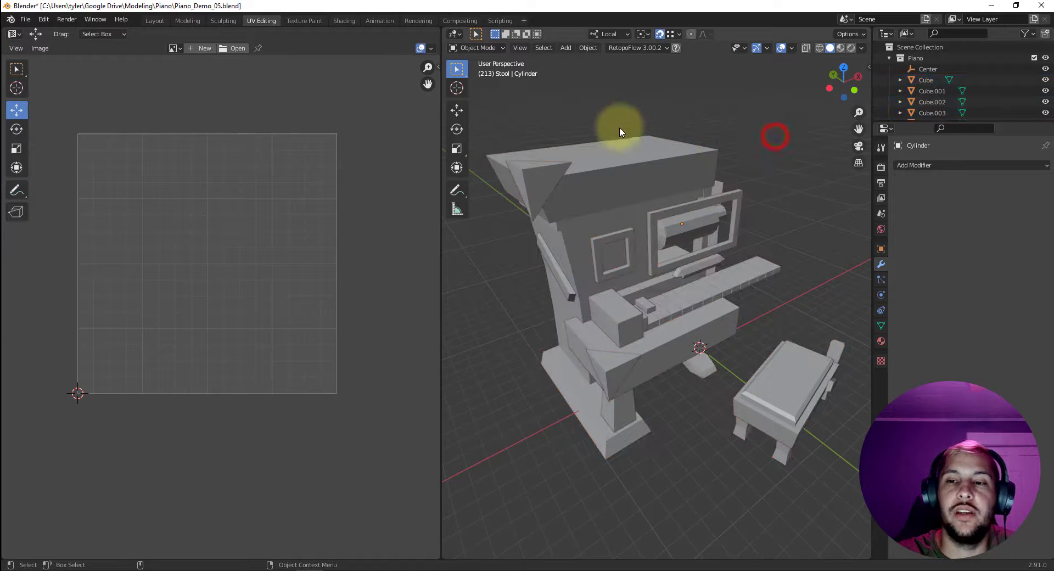
# - Select all parts with the piano body as the active object and enter Edit Mode on them together
pyautogui.click(632, 174)
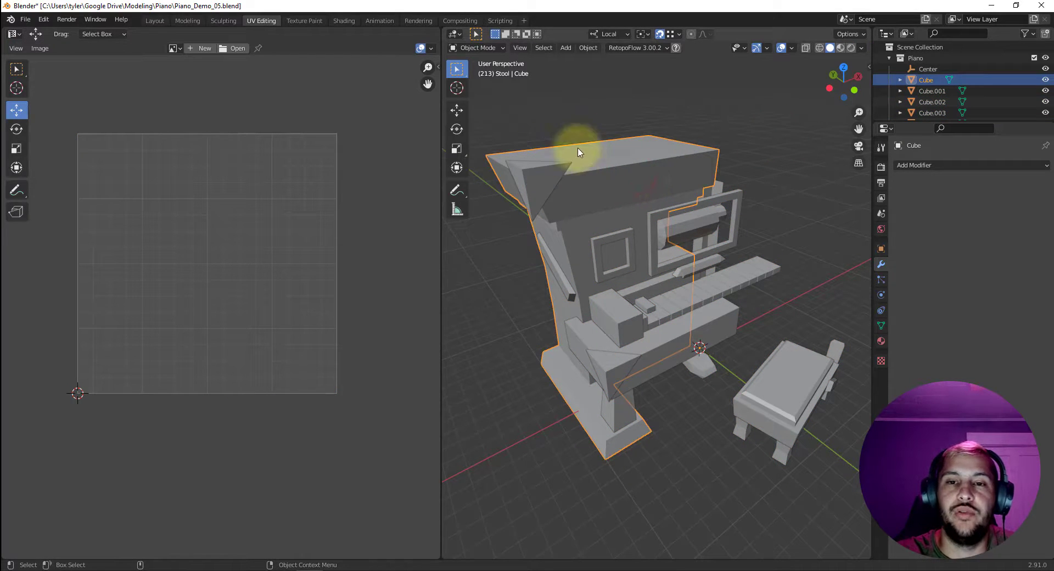
pyautogui.press('a')
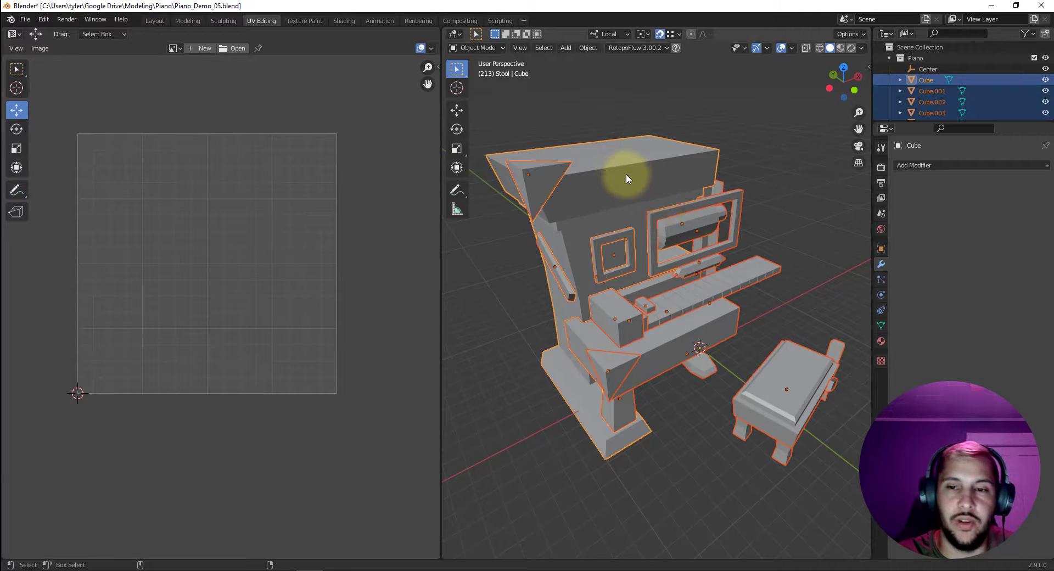
pyautogui.click(539, 49)
pyautogui.click(556, 57)
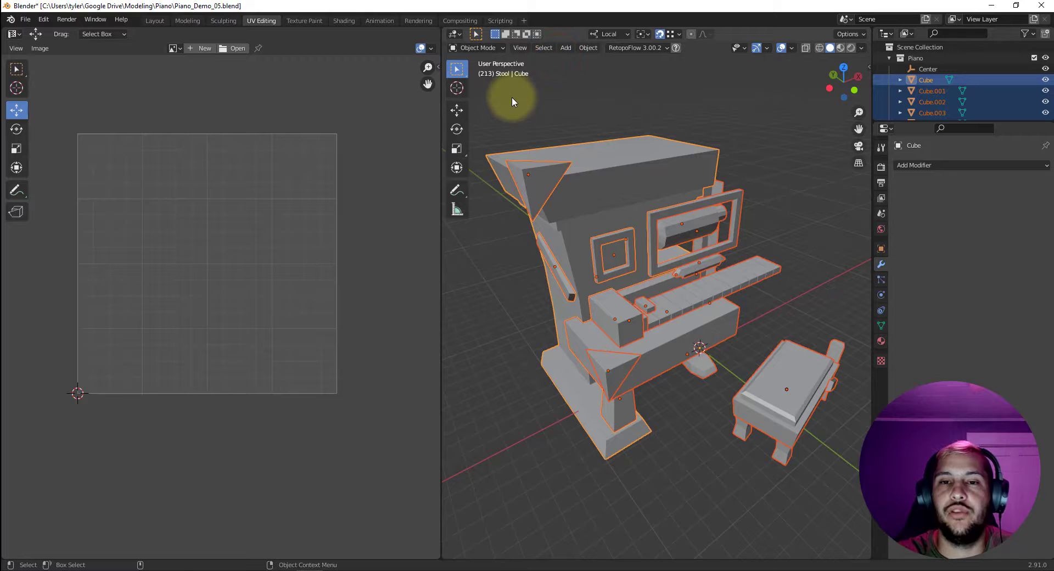
pyautogui.press('Tab')
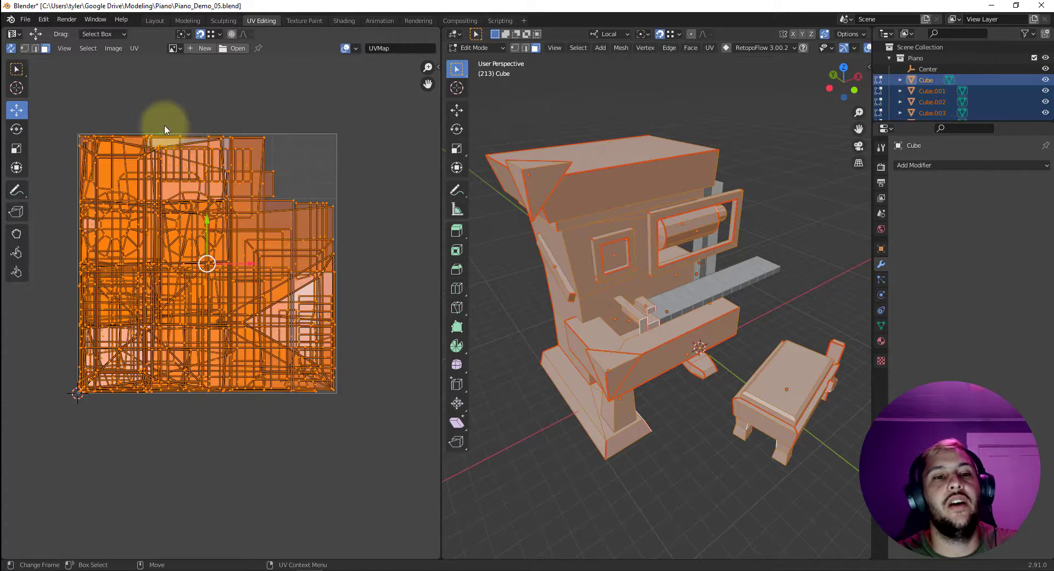
# - Compare the UV island sizes of faces on the triangular corner piece and the small block beside the keys
pyautogui.click(135, 48)
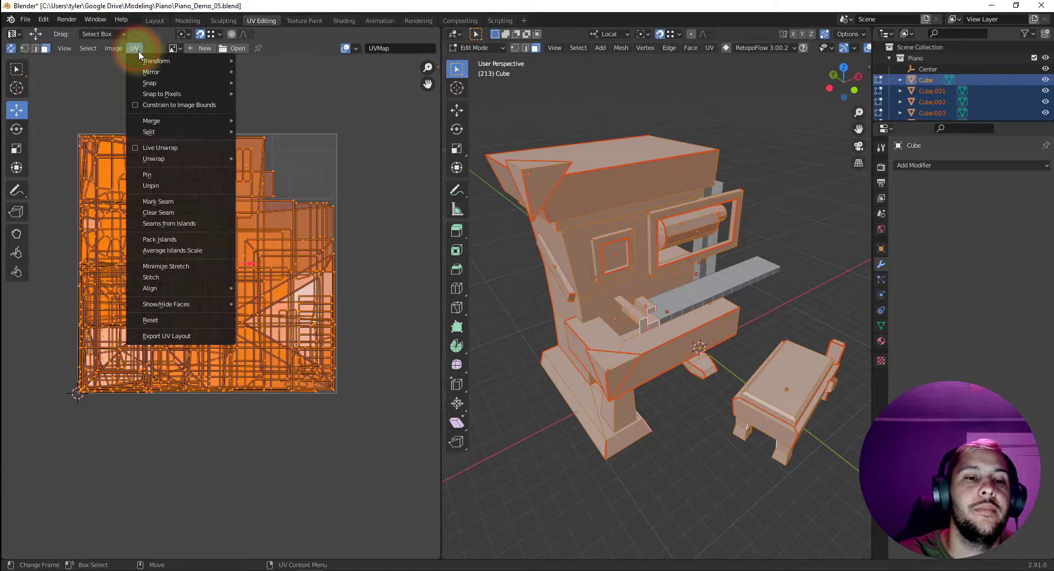
pyautogui.click(176, 250)
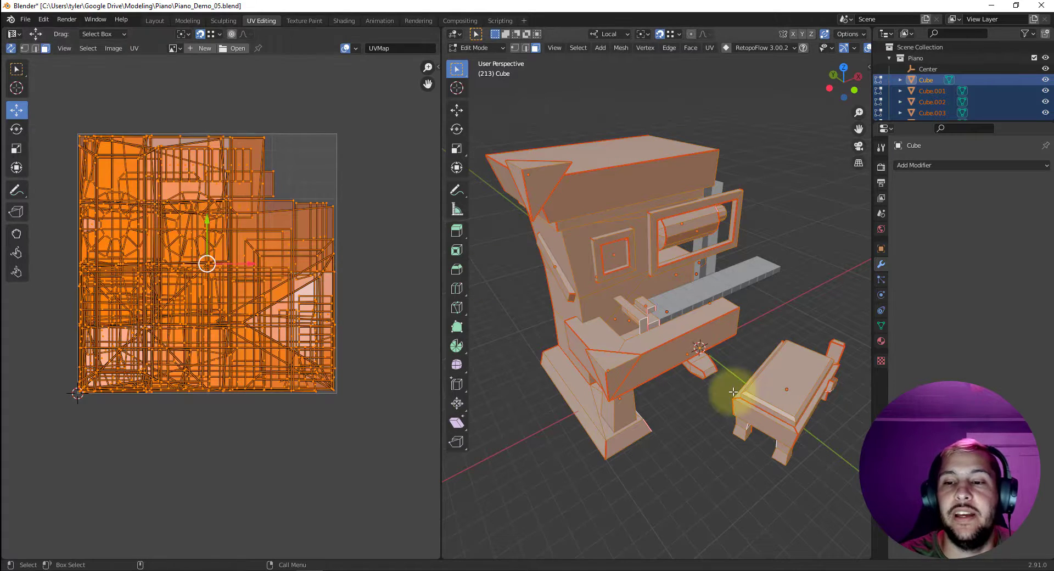
pyautogui.click(541, 189)
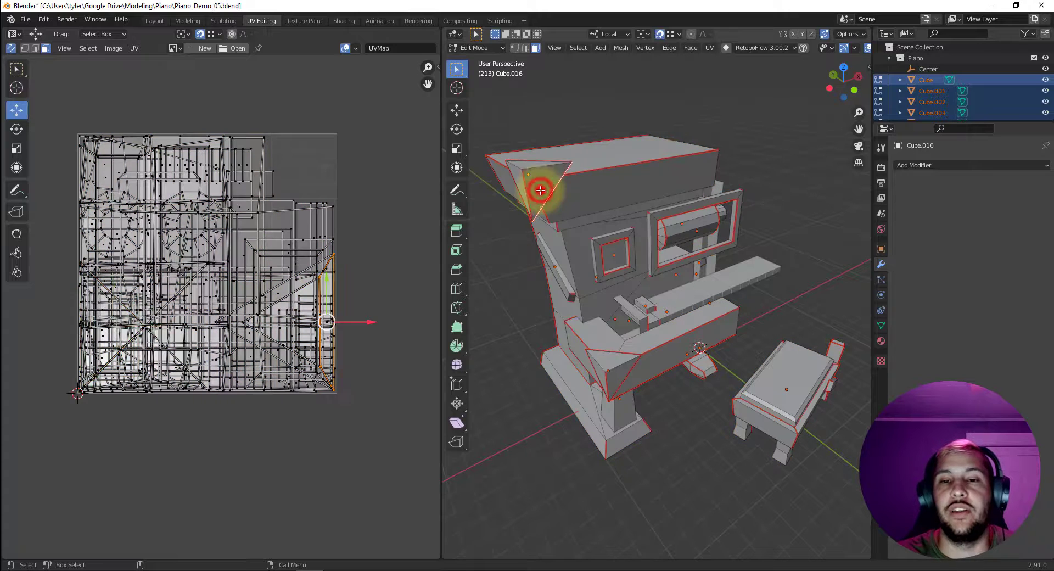
pyautogui.click(529, 170)
pyautogui.click(524, 166)
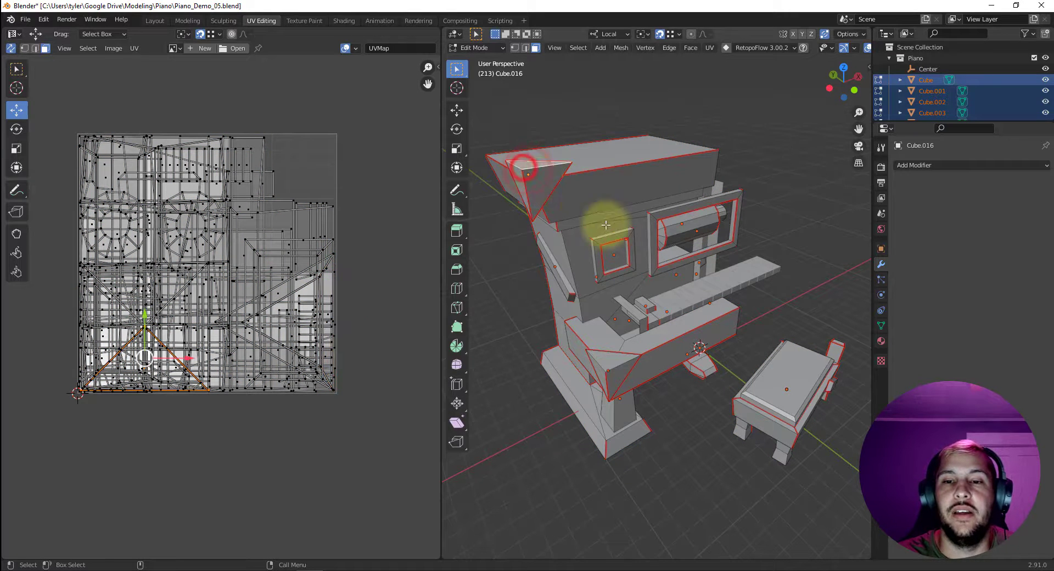
pyautogui.click(645, 305)
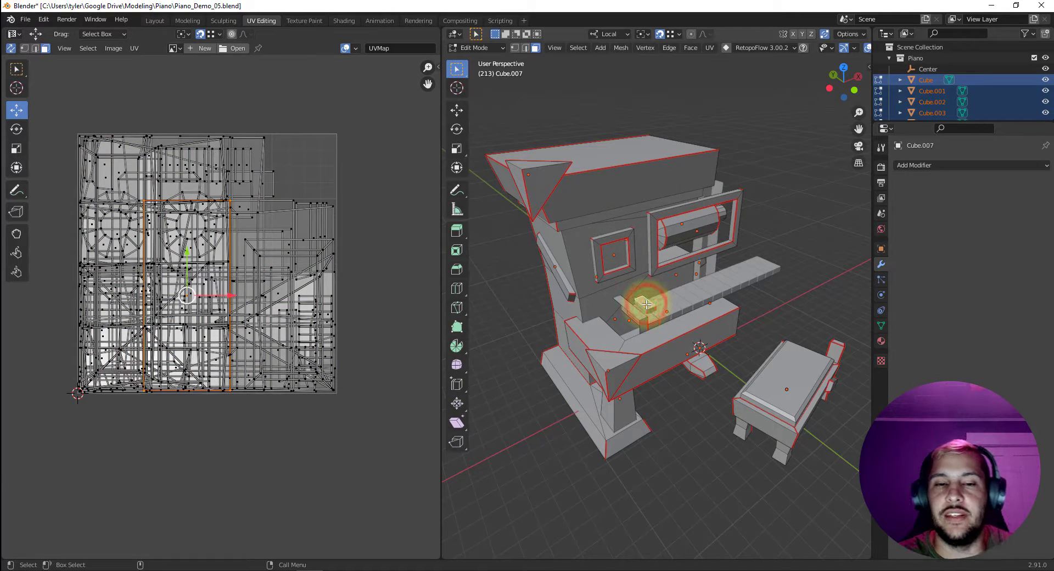
pyautogui.press('a')
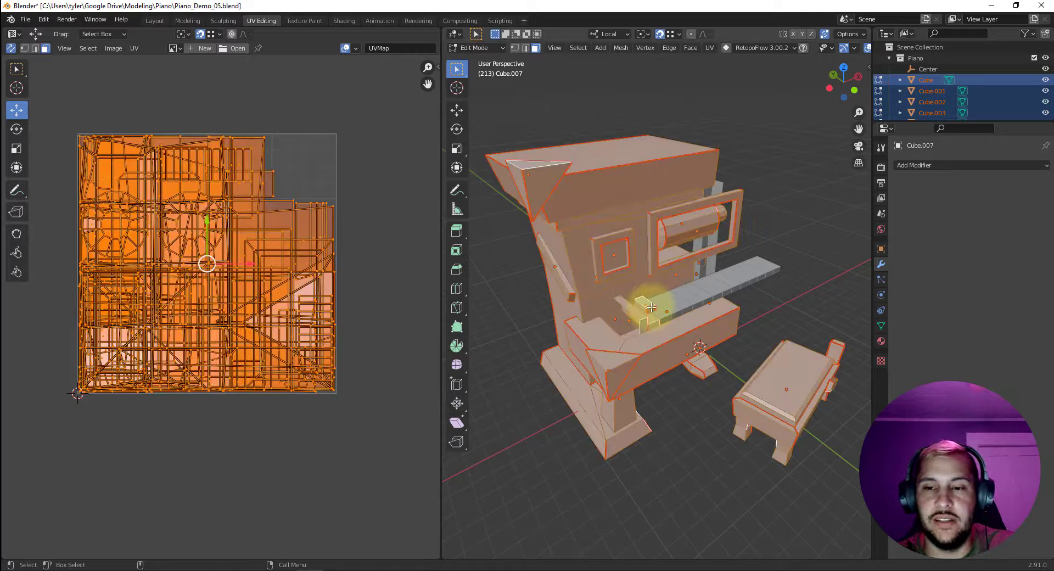
pyautogui.click(648, 307)
pyautogui.press('ctrl+KP_Add')
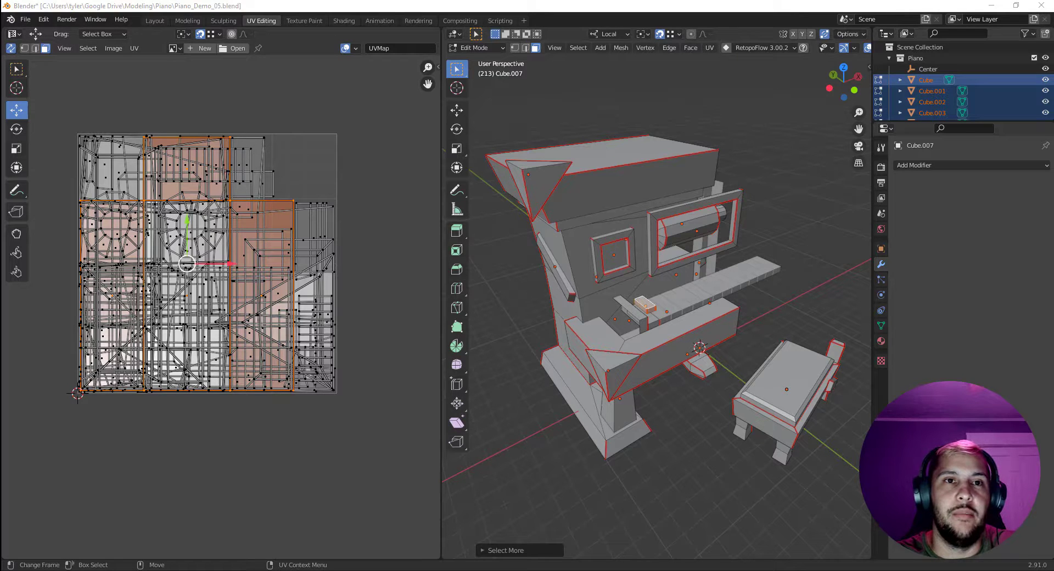
pyautogui.moveTo(146, 199)
pyautogui.mouseDown()
pyautogui.moveTo(89, 200)
pyautogui.moveTo(68, 360)
pyautogui.moveTo(175, 409)
pyautogui.moveTo(291, 406)
pyautogui.moveTo(301, 214)
pyautogui.moveTo(229, 197)
pyautogui.moveTo(228, 147)
pyautogui.moveTo(204, 136)
pyautogui.moveTo(146, 134)
pyautogui.moveTo(147, 199)
pyautogui.mouseUp()
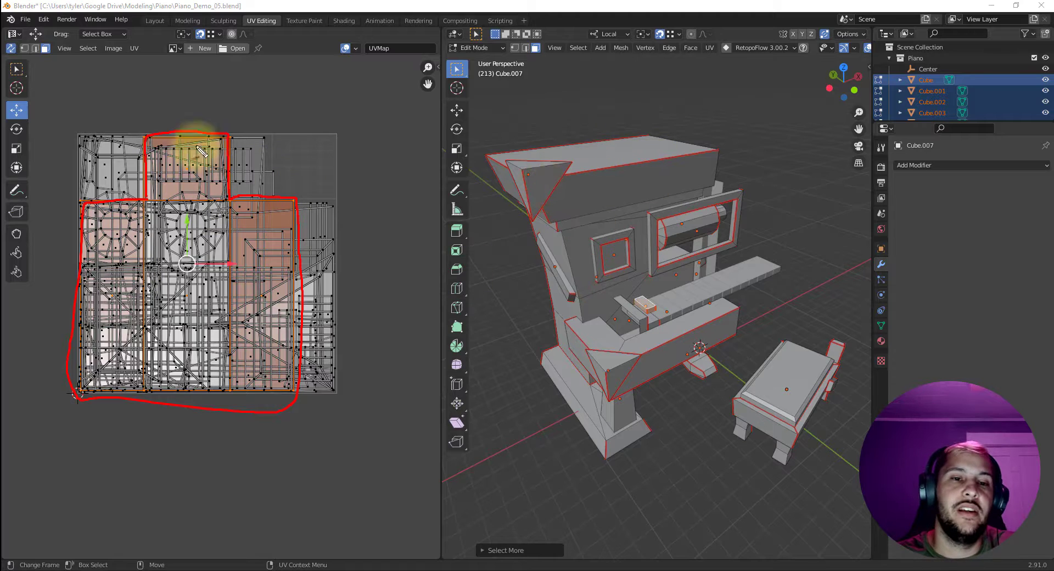
pyautogui.press('Escape')
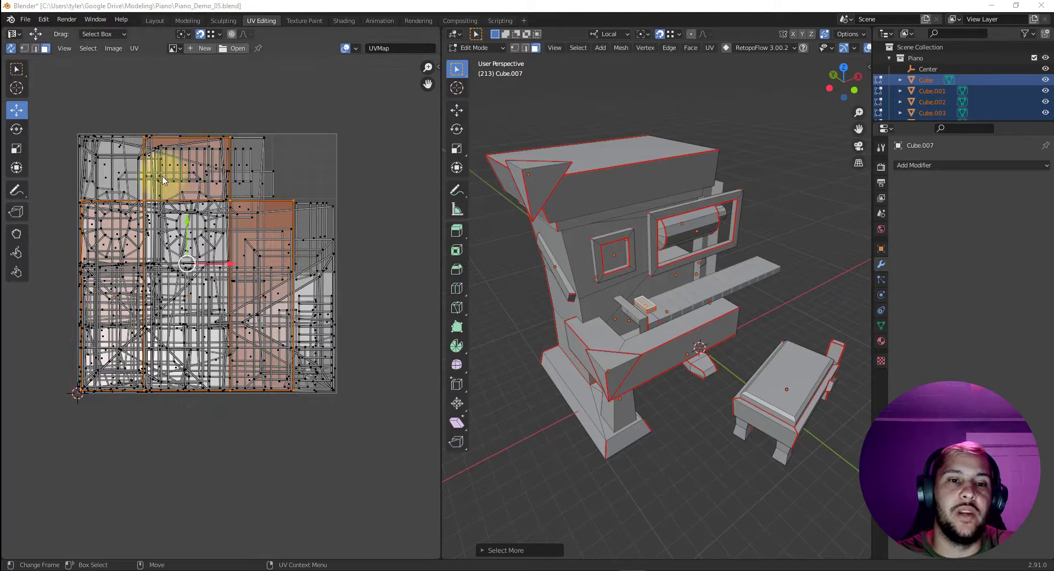
# - Select all faces of every part and average the scale of their UV islands
pyautogui.click(626, 259)
pyautogui.press('a')
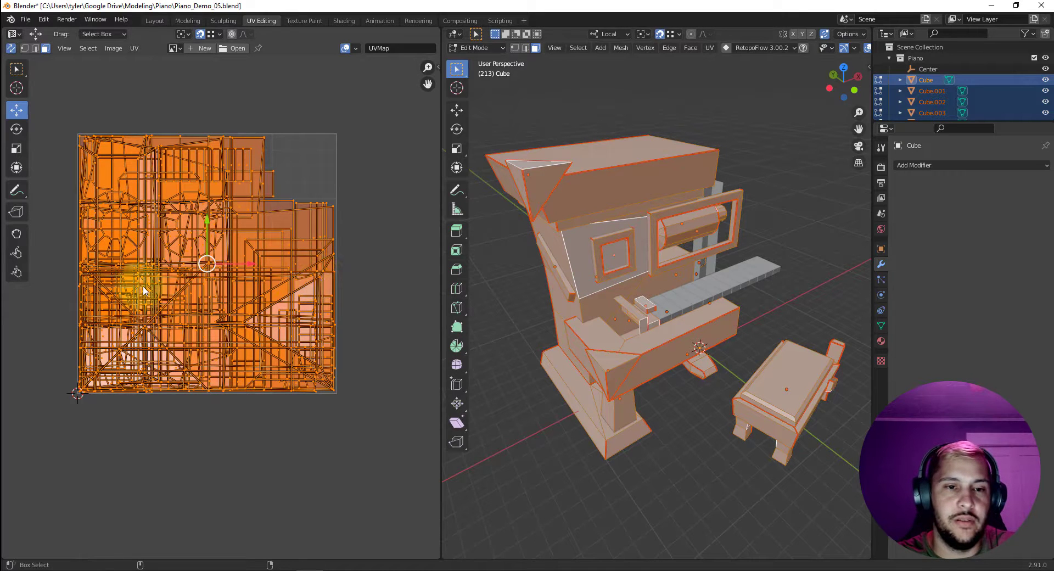
pyautogui.click(136, 49)
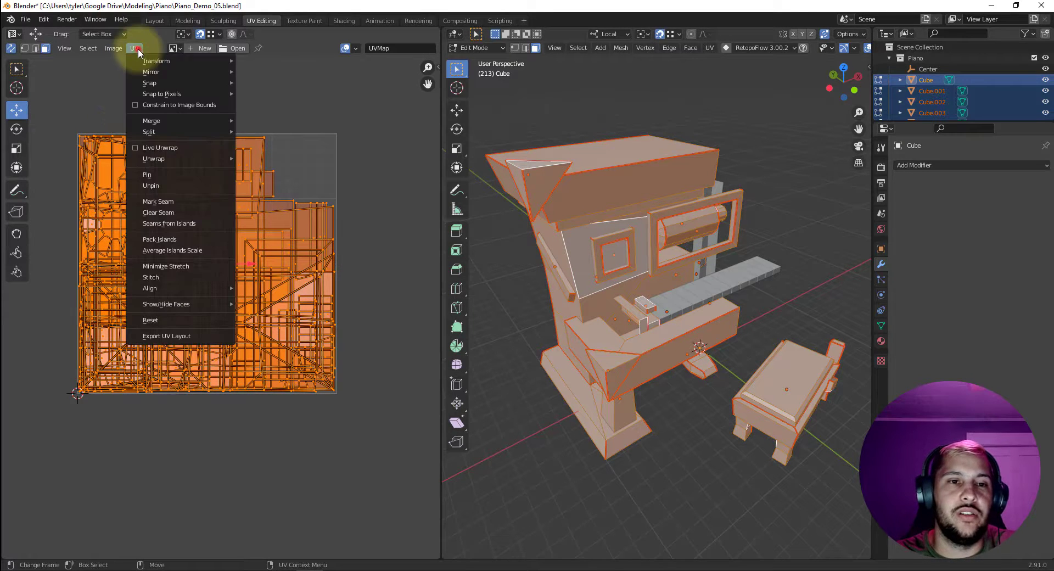
pyautogui.click(192, 252)
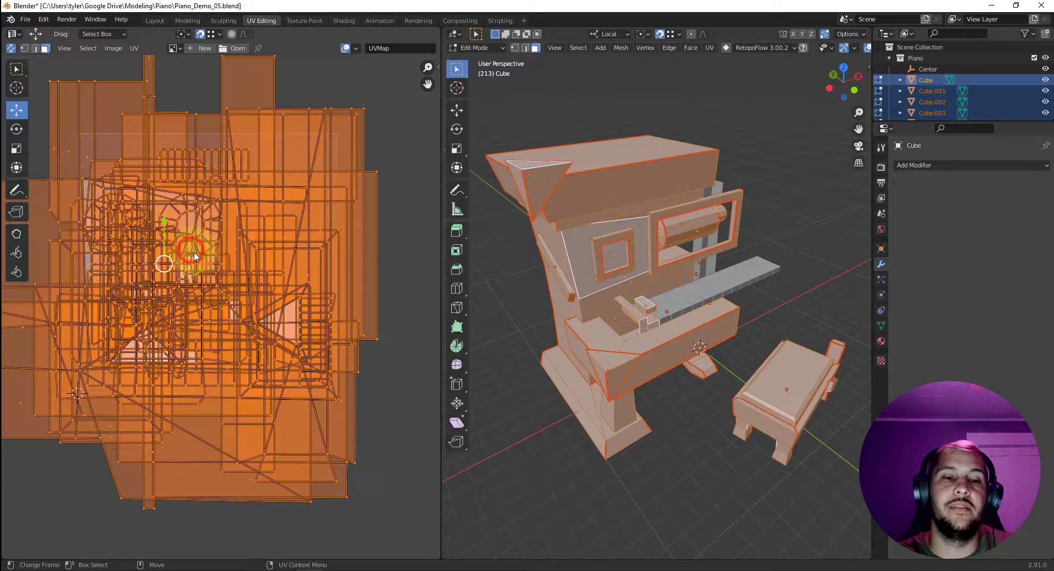
pyautogui.scroll(-3, 219, 285)
pyautogui.scroll(2, 219, 285)
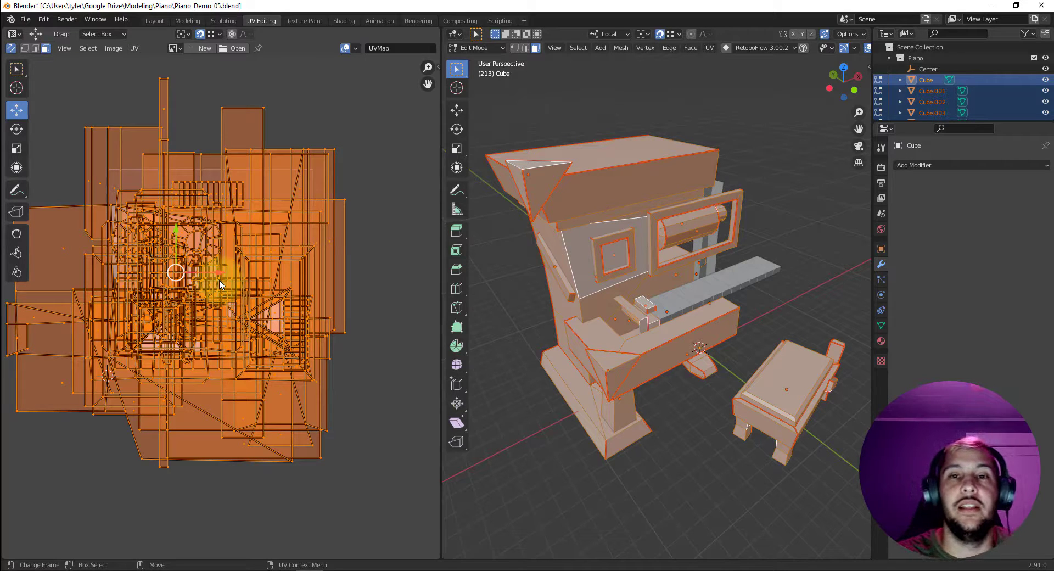
# - Pack all UV islands into the UV square with rotation enabled and a margin of 0.01
pyautogui.click(133, 49)
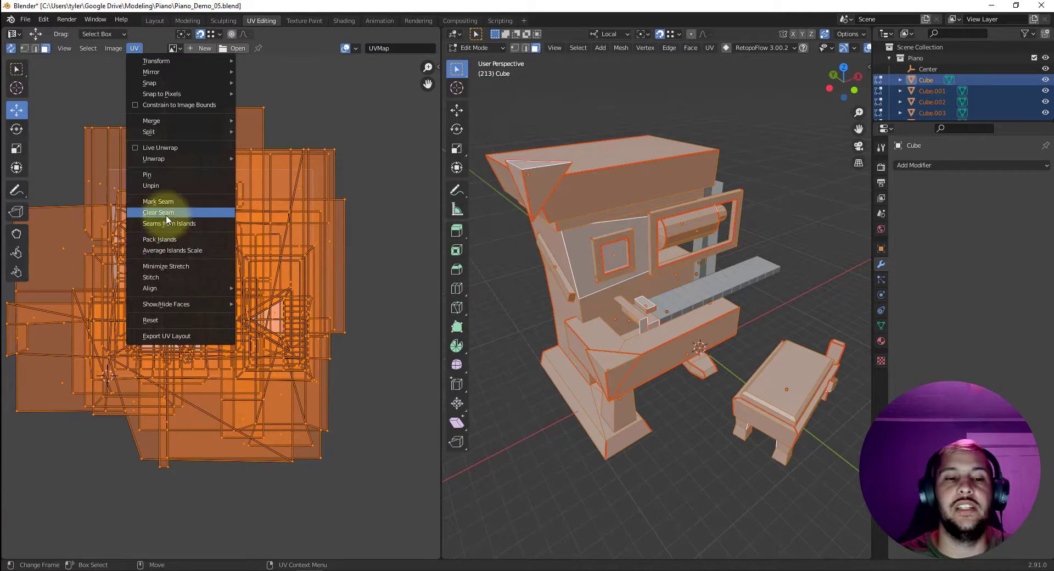
pyautogui.click(171, 241)
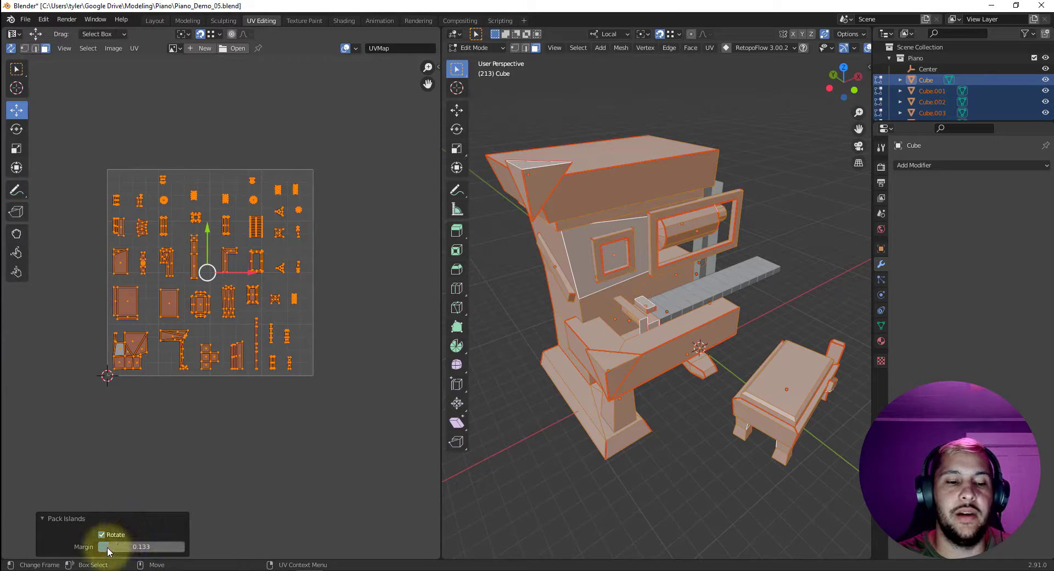
pyautogui.click(149, 546)
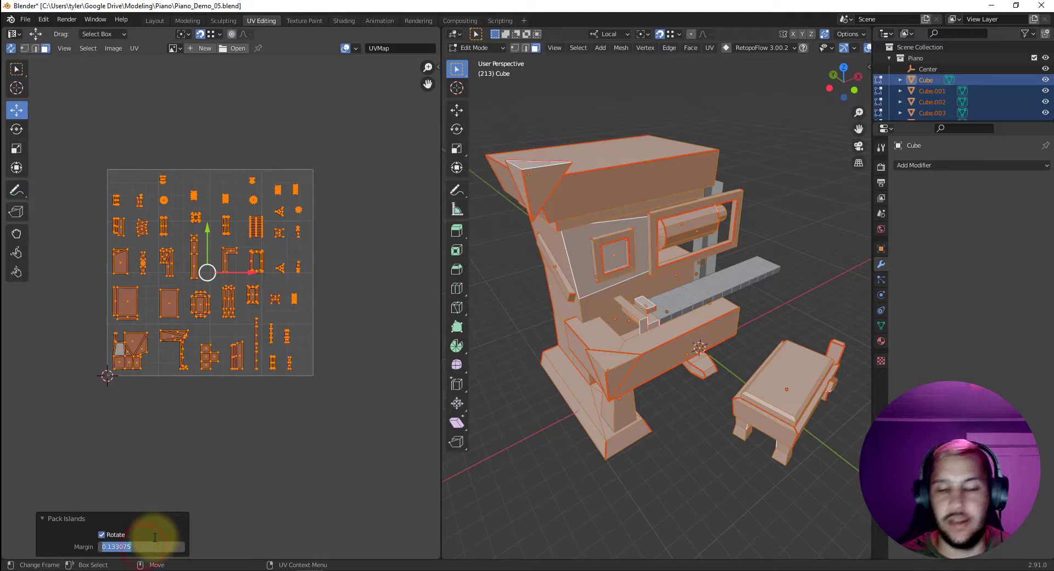
pyautogui.write('0.01')
pyautogui.press('Return')
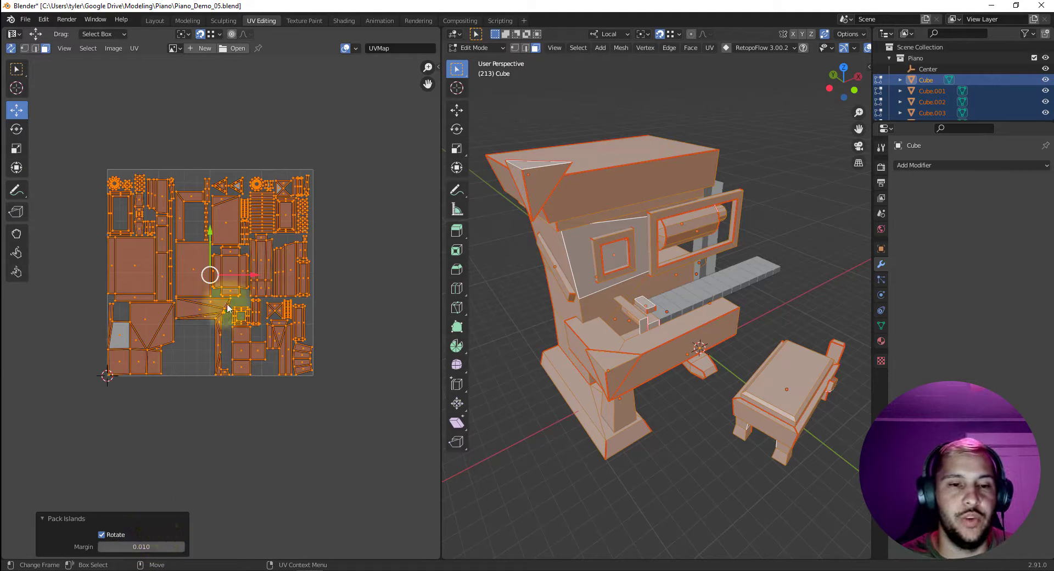
# - Increase the UV island packing margin to 0.02
pyautogui.scroll(3, 231, 291)
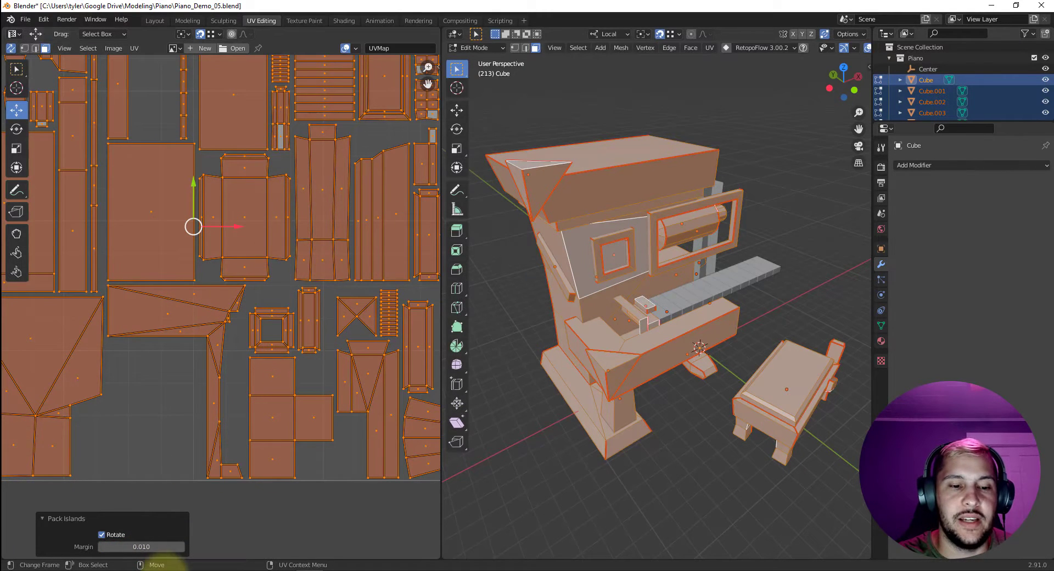
pyautogui.click(154, 547)
pyautogui.moveTo(130, 548); pyautogui.dragTo(95, 550)
pyautogui.write('.0')
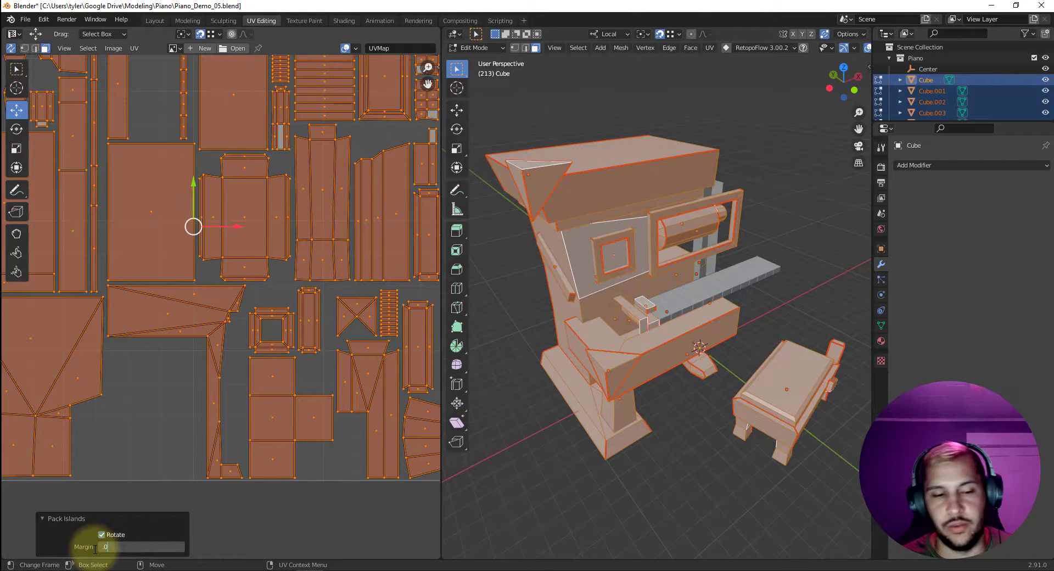
pyautogui.write('2')
pyautogui.press('Return')
pyautogui.scroll(-5, 208, 443)
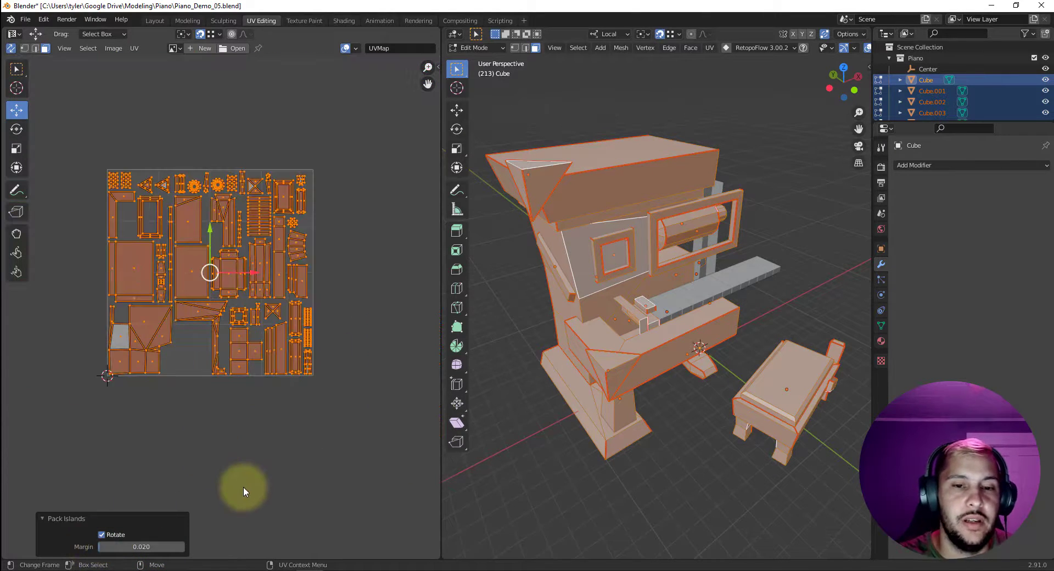
pyautogui.scroll(1, 239, 483)
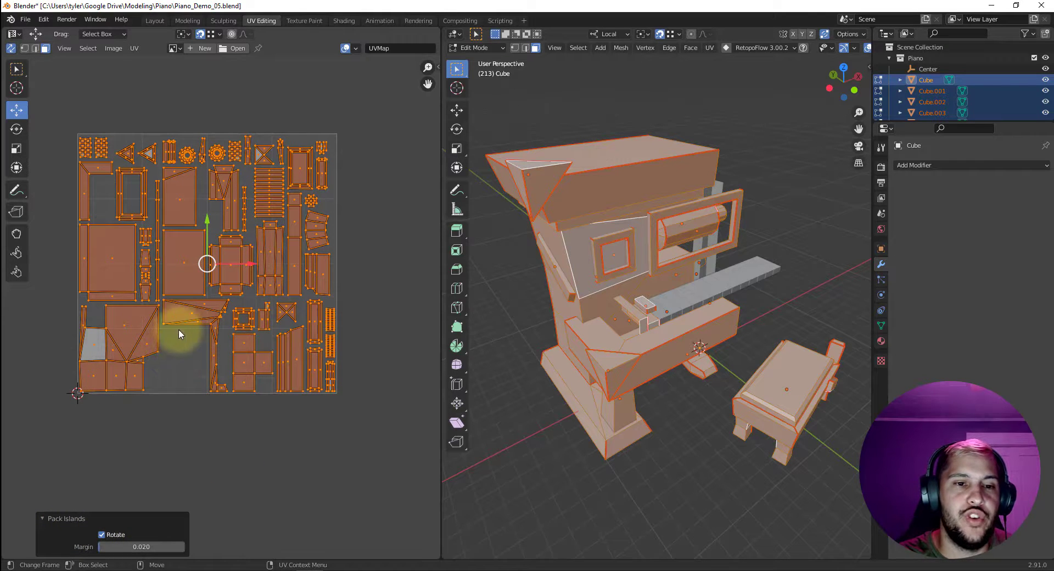
# - Toggle rotation off and on for the island packing to compare the resulting layouts
pyautogui.scroll(1, 228, 357)
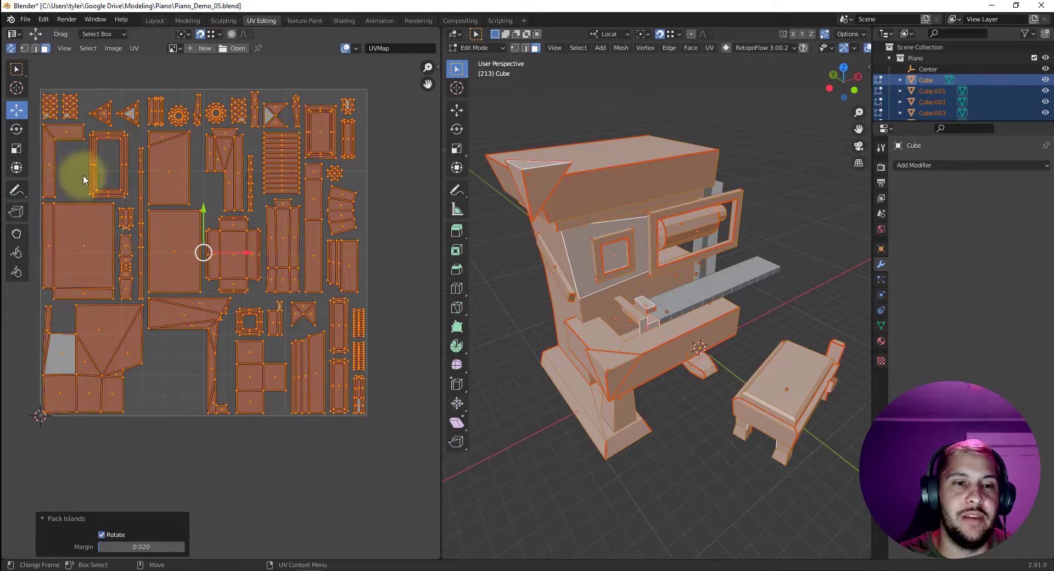
pyautogui.click(102, 535)
pyautogui.click(104, 535)
pyautogui.click(103, 535)
pyautogui.click(103, 536)
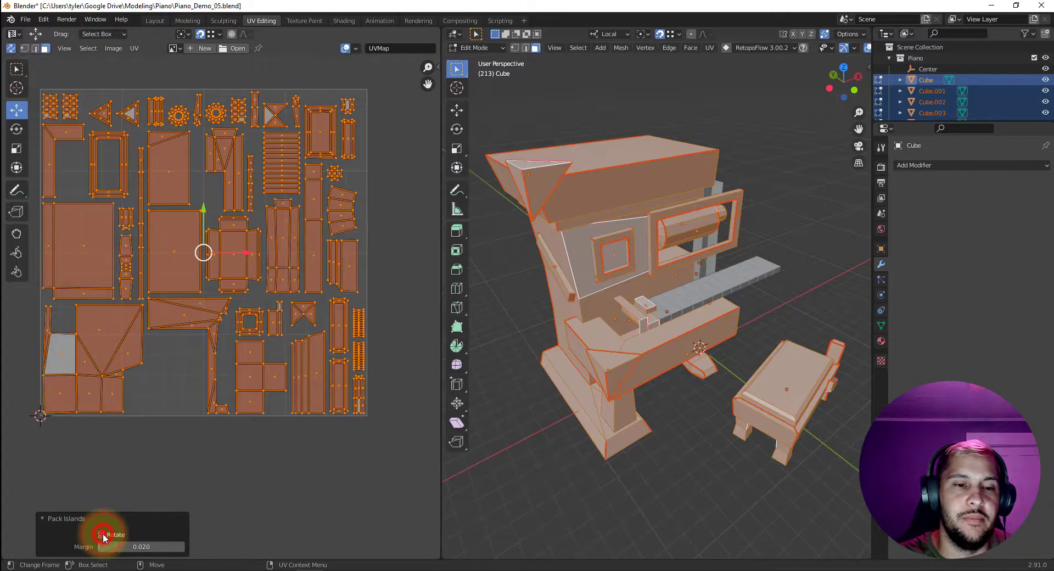
# - Set the UV island packing margin to 0.015
pyautogui.moveTo(142, 548); pyautogui.dragTo(135, 547)
pyautogui.click(141, 547)
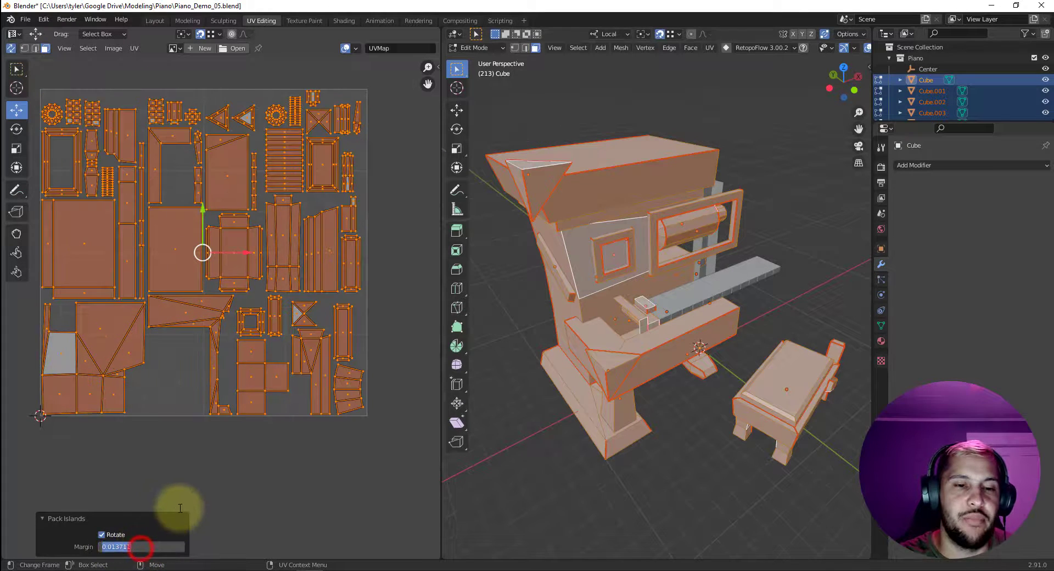
pyautogui.press('BackSpace')
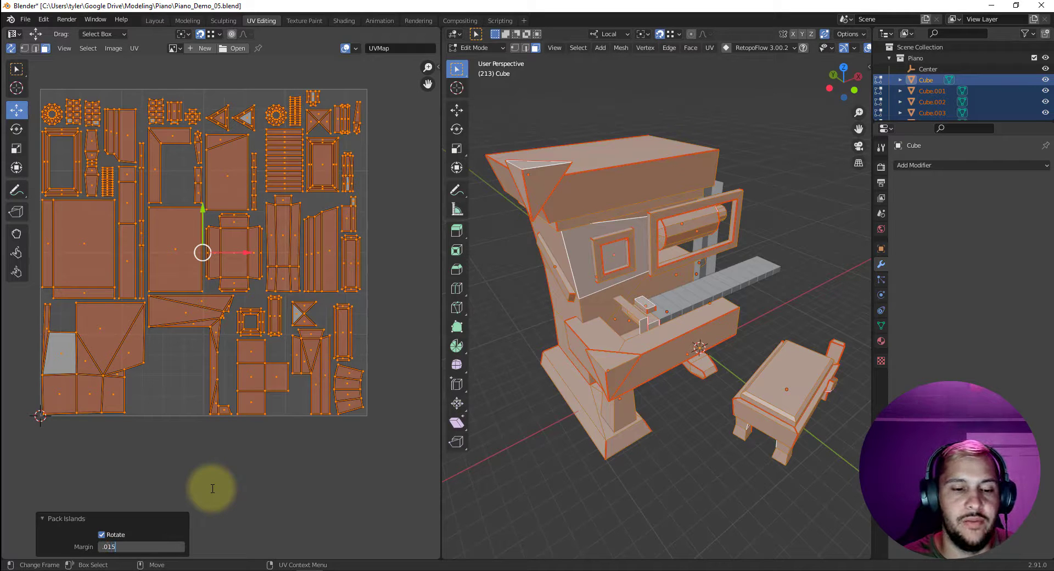
pyautogui.press('Return')
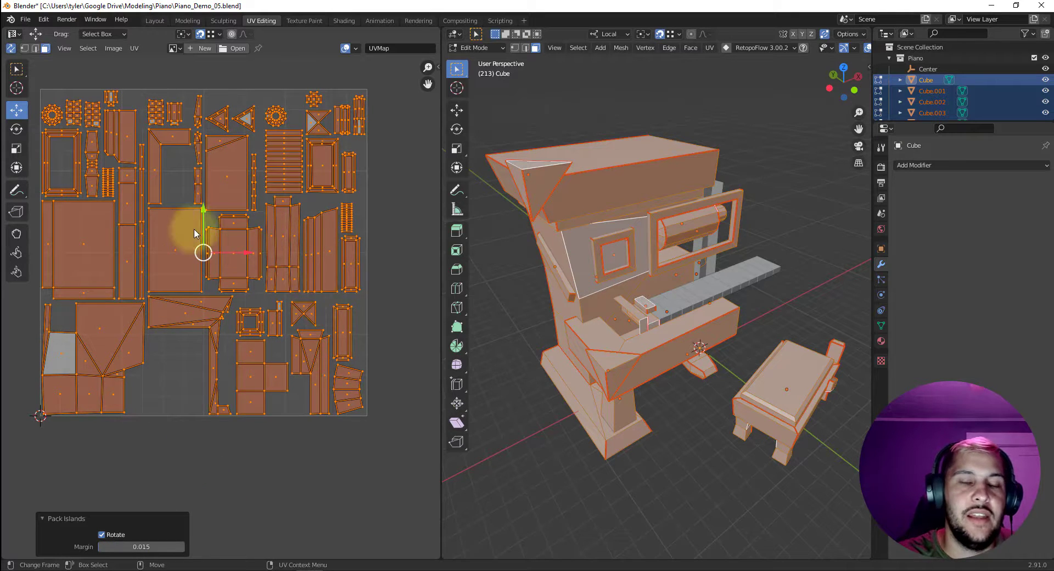
pyautogui.scroll(1, 176, 225)
pyautogui.scroll(-2, 176, 227)
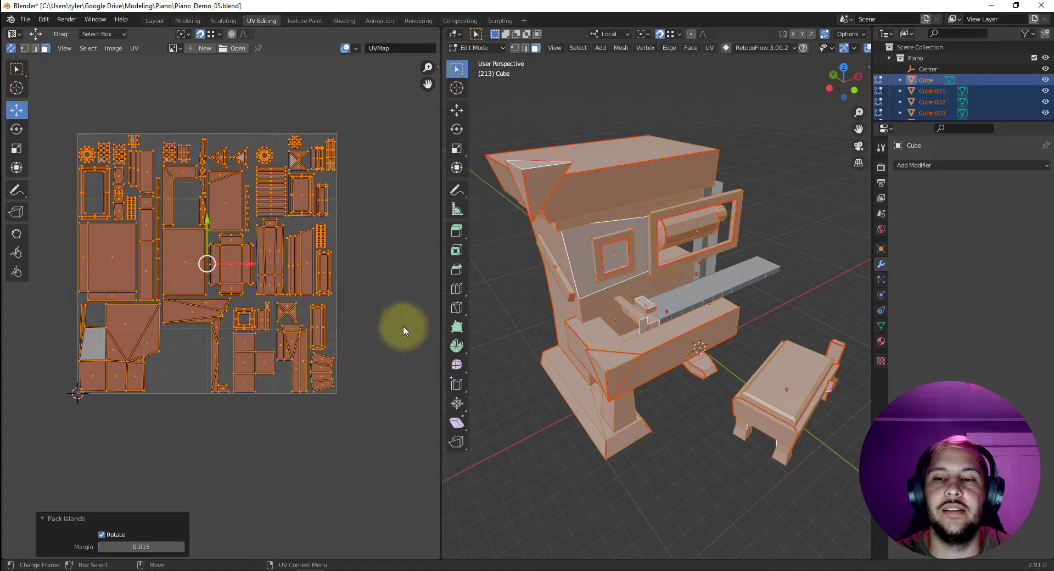
# - Deselect all faces and return every part to Object Mode
pyautogui.click(674, 431)
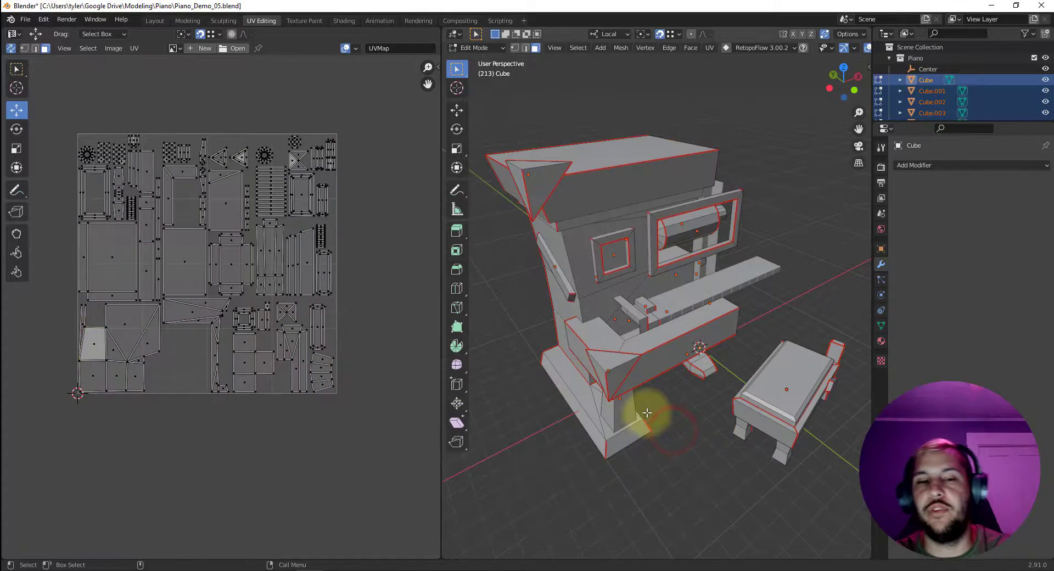
pyautogui.scroll(2, 665, 385)
pyautogui.moveTo(617, 389); pyautogui.dragTo(584, 348, button='middle')
pyautogui.press('Tab')
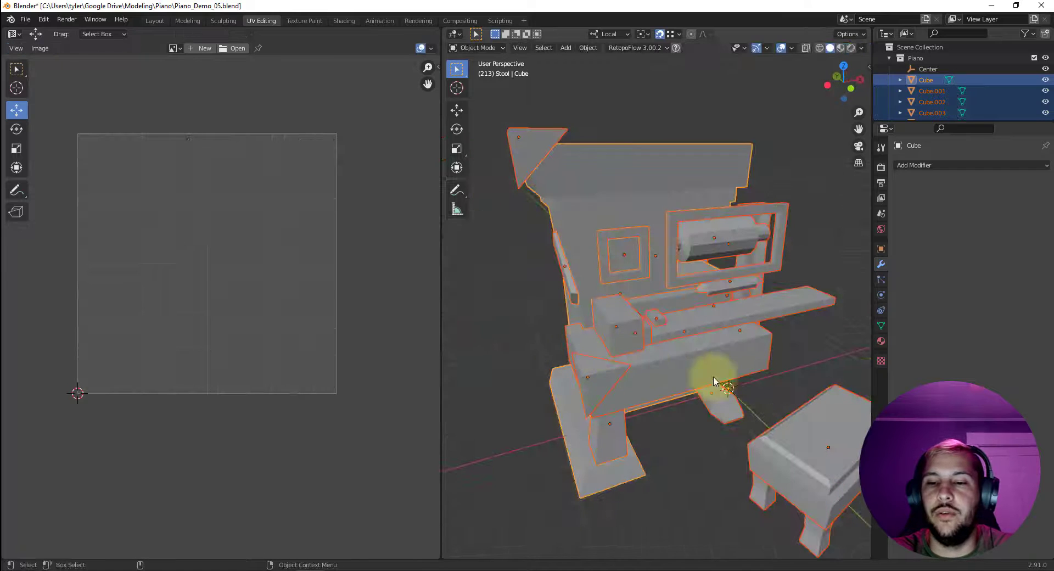
# - Examine the block beside the keys and the piece next to it as separate objects
pyautogui.click(678, 475)
pyautogui.click(617, 336)
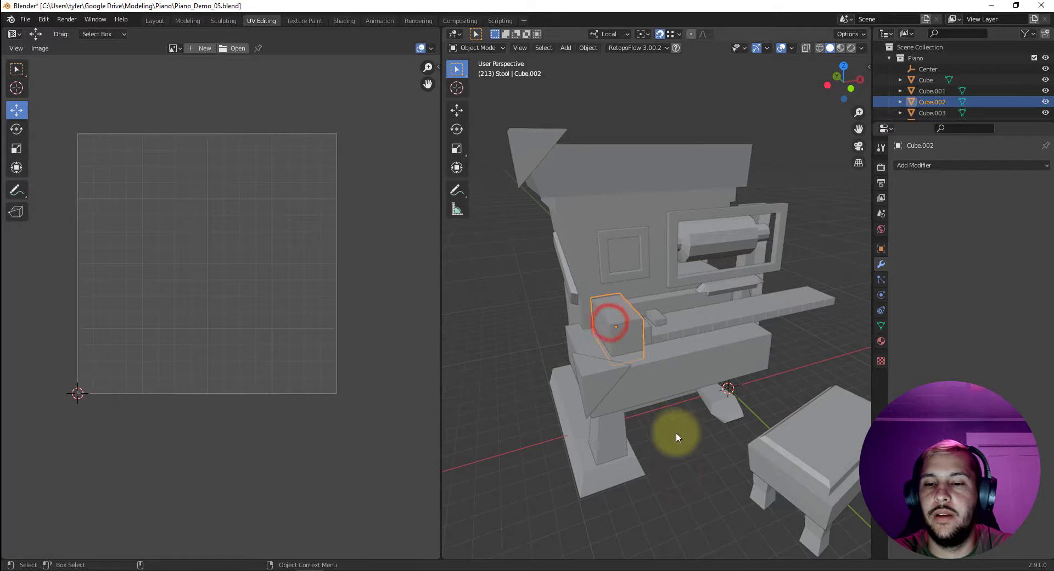
pyautogui.moveTo(677, 434); pyautogui.dragTo(659, 405, button='middle')
pyautogui.click(621, 328)
pyautogui.click(595, 330)
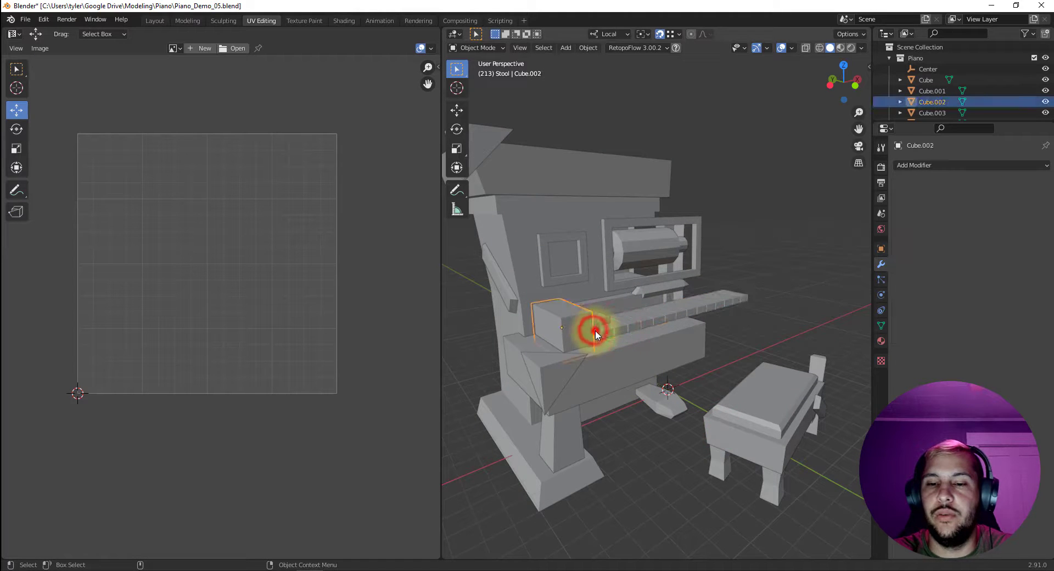
pyautogui.click(634, 451)
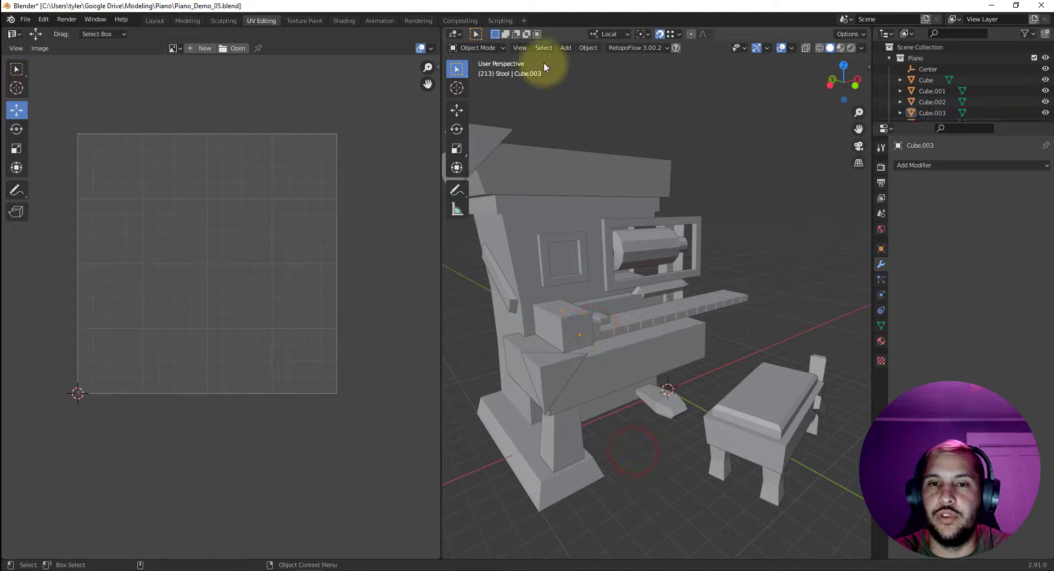
# - Show any hidden objects among the piano and stool parts and clear the selection
pyautogui.click(543, 48)
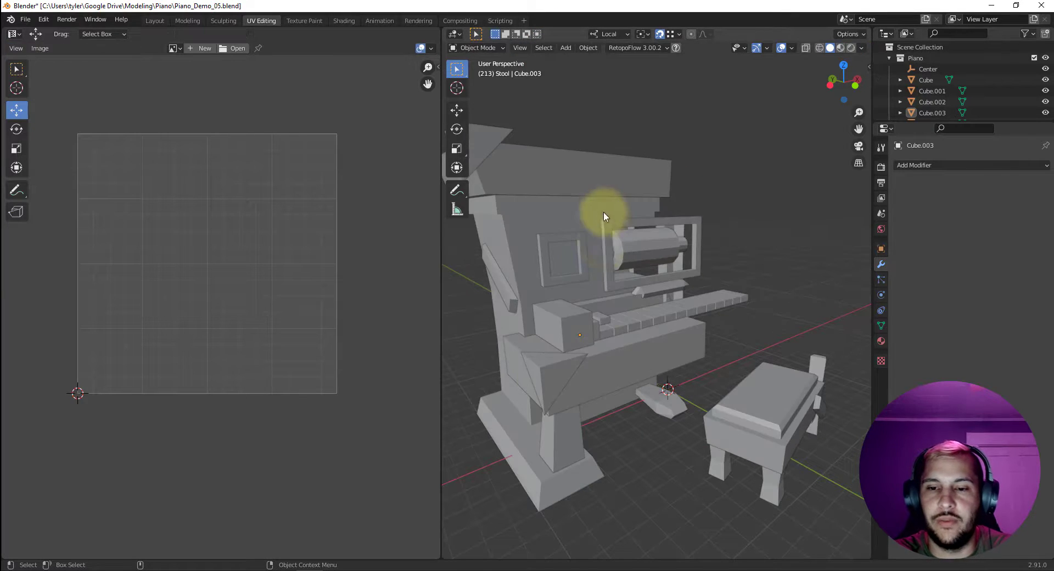
pyautogui.click(603, 248)
pyautogui.press('a')
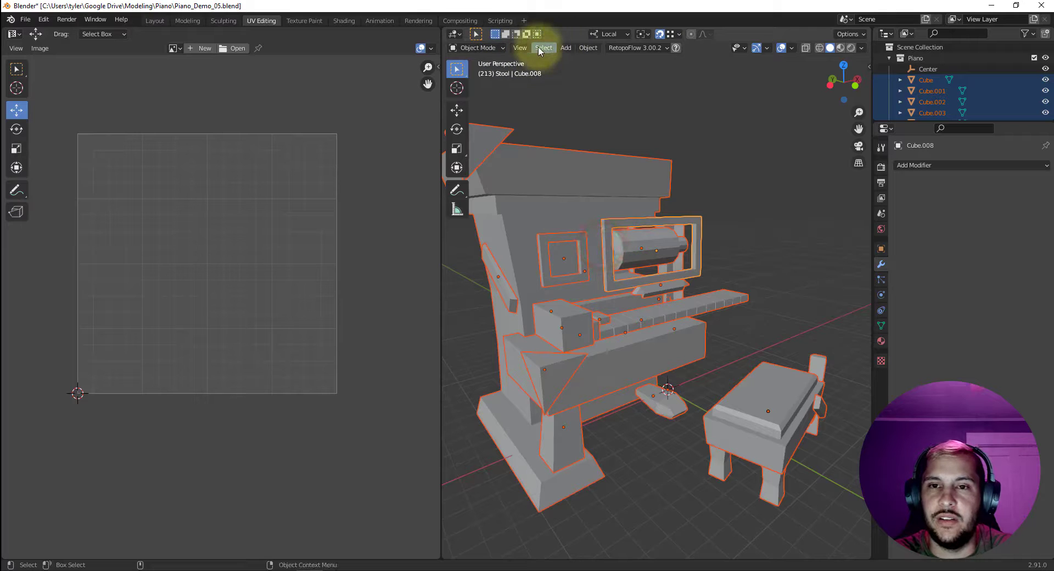
pyautogui.click(520, 48)
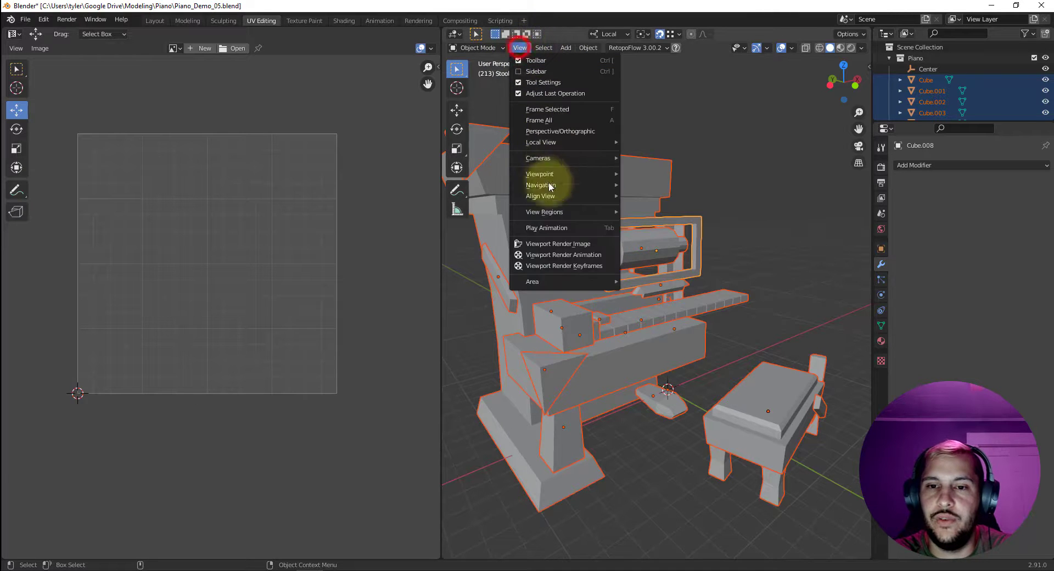
pyautogui.click(589, 47)
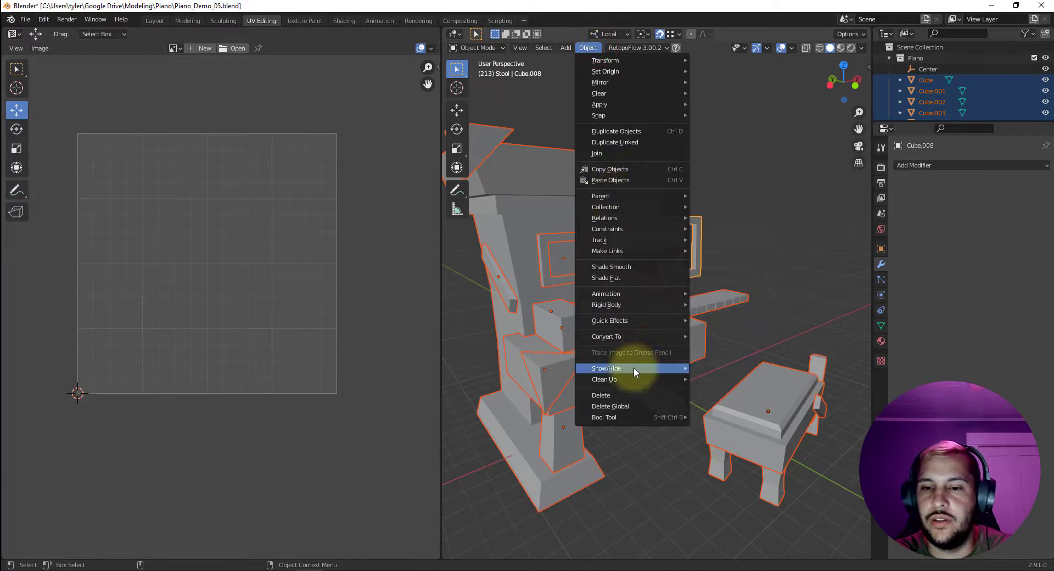
pyautogui.moveTo(634, 368)
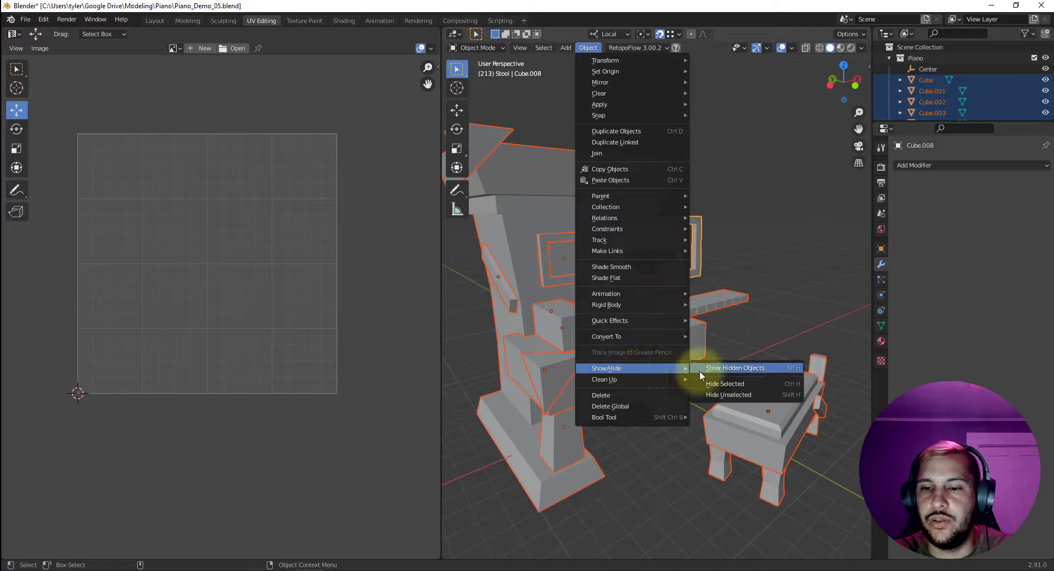
pyautogui.click(755, 368)
pyautogui.click(631, 435)
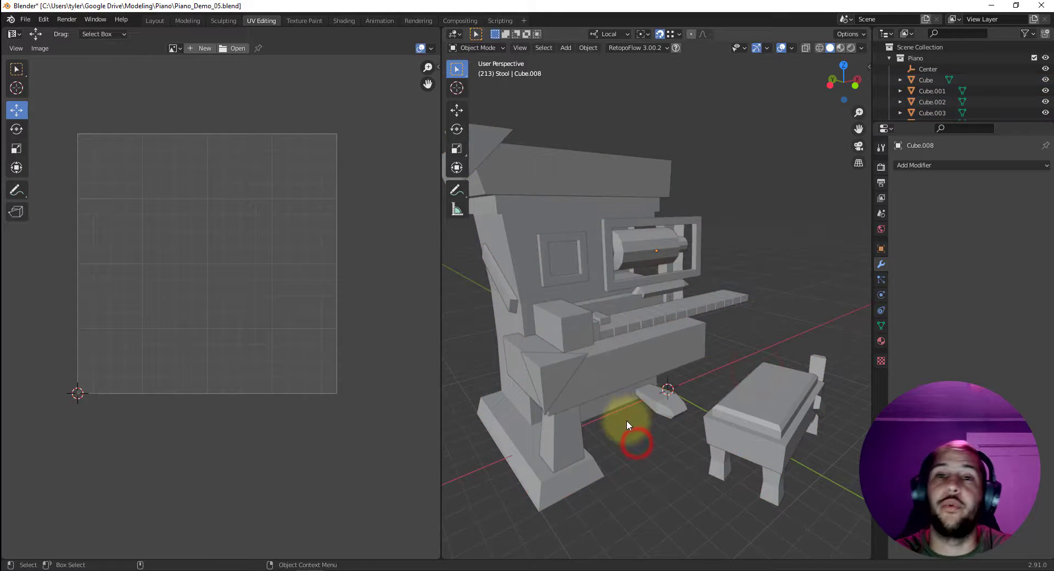
# - Inspect the UV islands of the piano's main body on its own in Edit Mode
pyautogui.moveTo(772, 254); pyautogui.dragTo(756, 254, button='middle')
pyautogui.moveTo(703, 309)
pyautogui.mouseDown(button='middle')
pyautogui.moveTo(789, 324)
pyautogui.moveTo(767, 313)
pyautogui.moveTo(626, 327)
pyautogui.moveTo(699, 301)
pyautogui.mouseUp(button='middle')
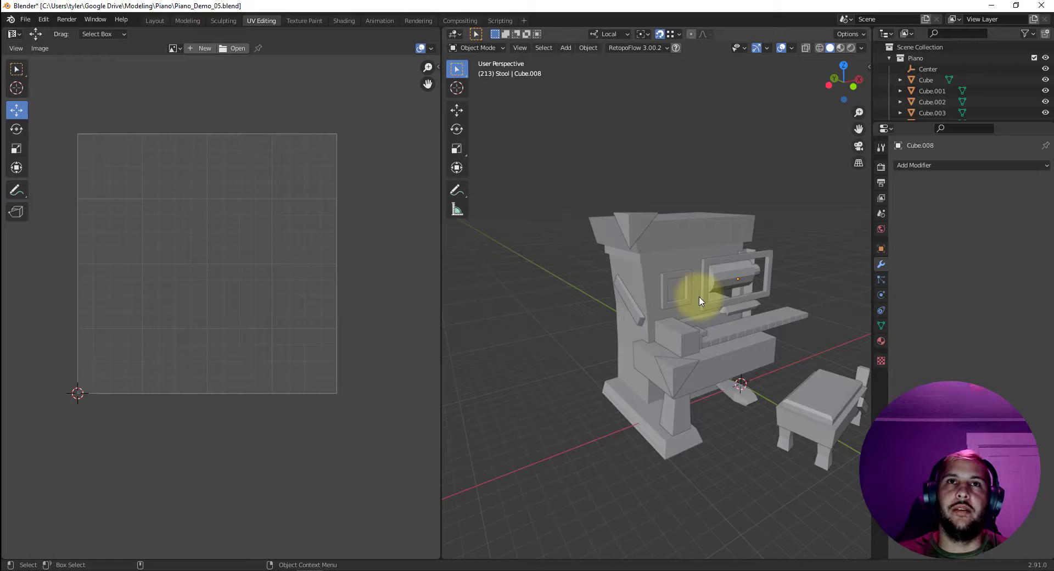
pyautogui.click(643, 313)
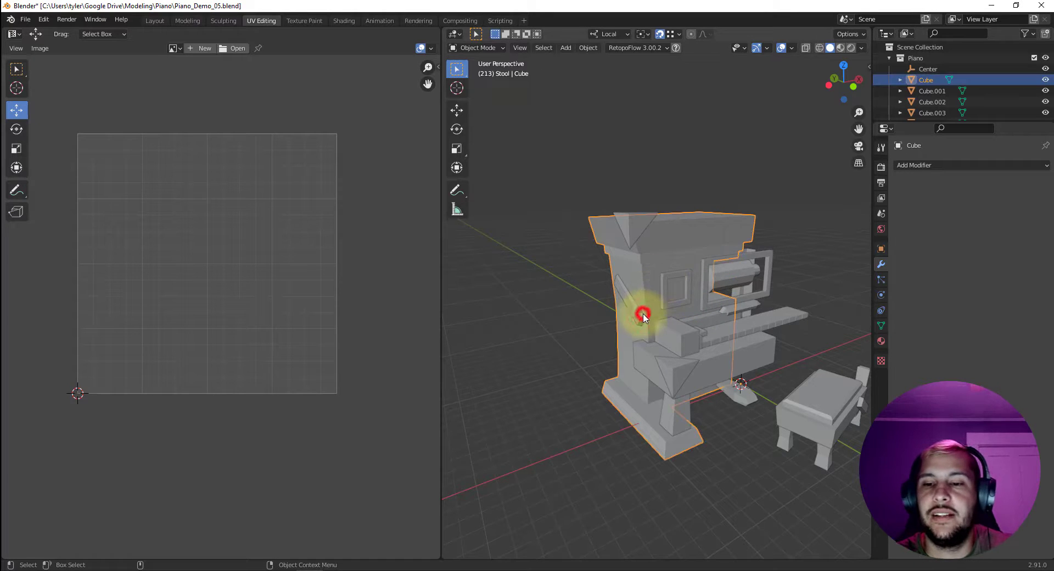
pyautogui.moveTo(559, 358); pyautogui.dragTo(615, 313, button='middle')
pyautogui.click(629, 313)
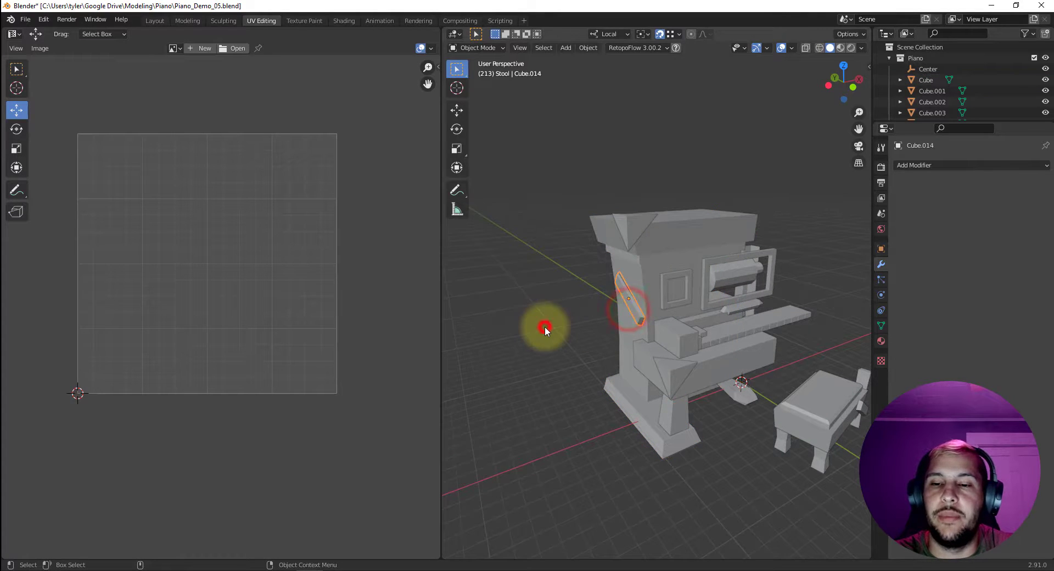
pyautogui.moveTo(546, 327); pyautogui.dragTo(631, 302, button='middle')
pyautogui.click(642, 293)
pyautogui.press('Tab')
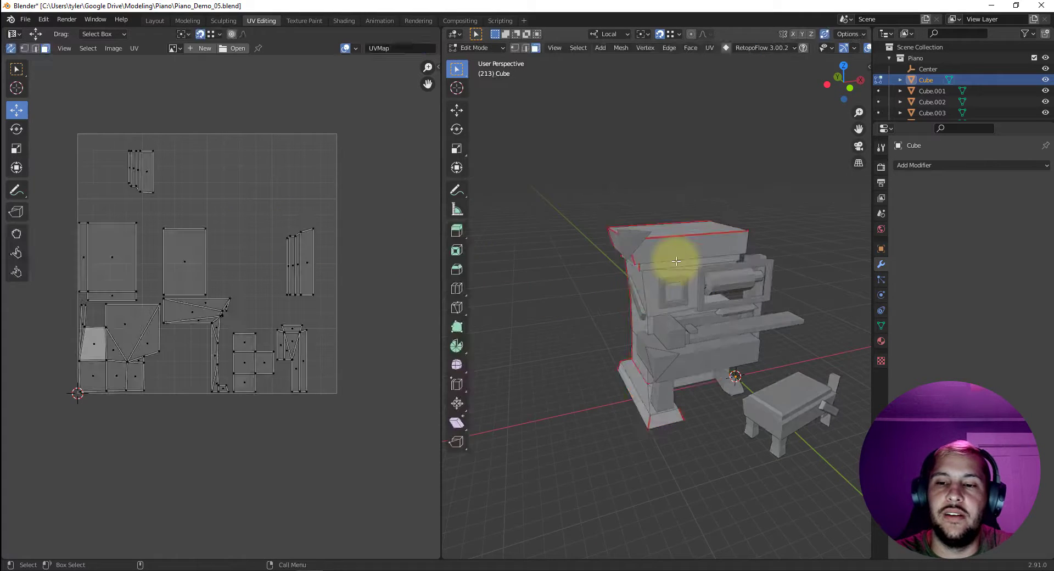
pyautogui.press('a')
pyautogui.press('Tab')
# - Select all parts and enter Edit Mode to review their combined UV layout
pyautogui.click(671, 330)
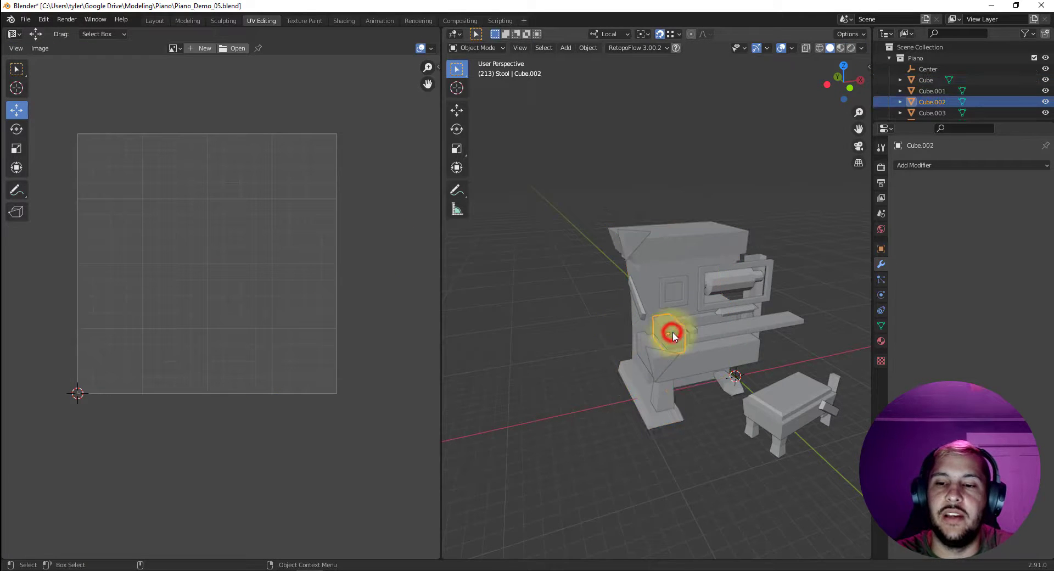
pyautogui.press('a')
pyautogui.press('Tab')
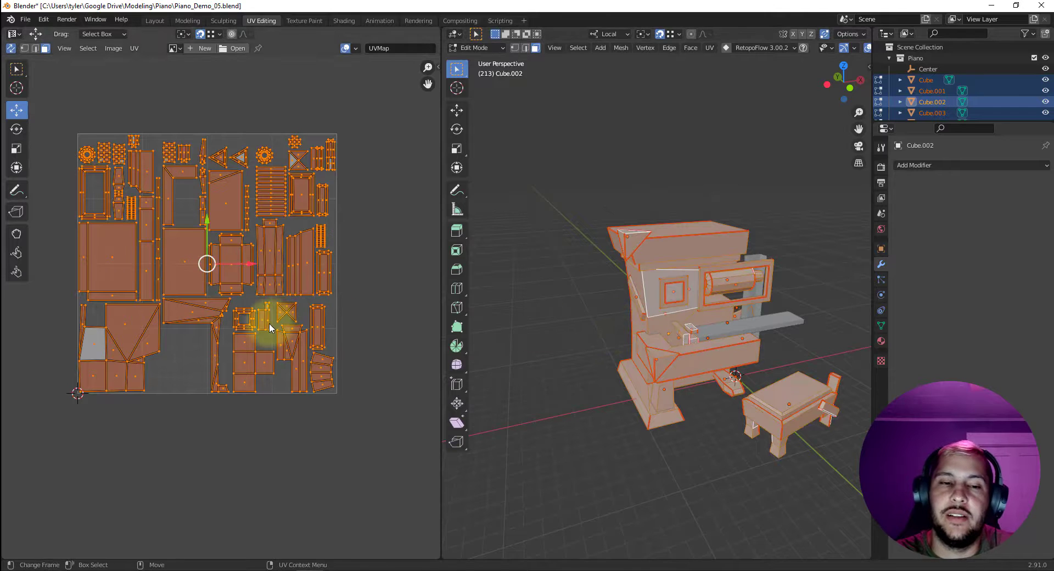
# - Switch to the Modeling workspace, return all parts to Object Mode and clear the selection
pyautogui.click(188, 21)
pyautogui.click(541, 262)
pyautogui.scroll(5, 419, 266)
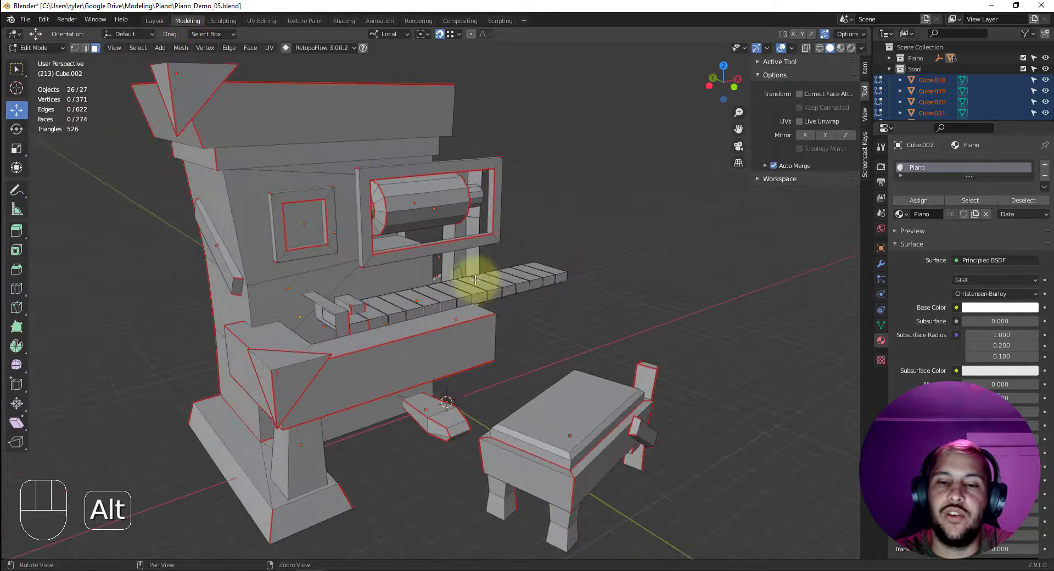
pyautogui.keyDown('alt'); pyautogui.moveTo(475, 280); pyautogui.dragTo(483, 291); pyautogui.keyUp('alt')
pyautogui.click(374, 337)
pyautogui.press('4')
pyautogui.click(591, 316)
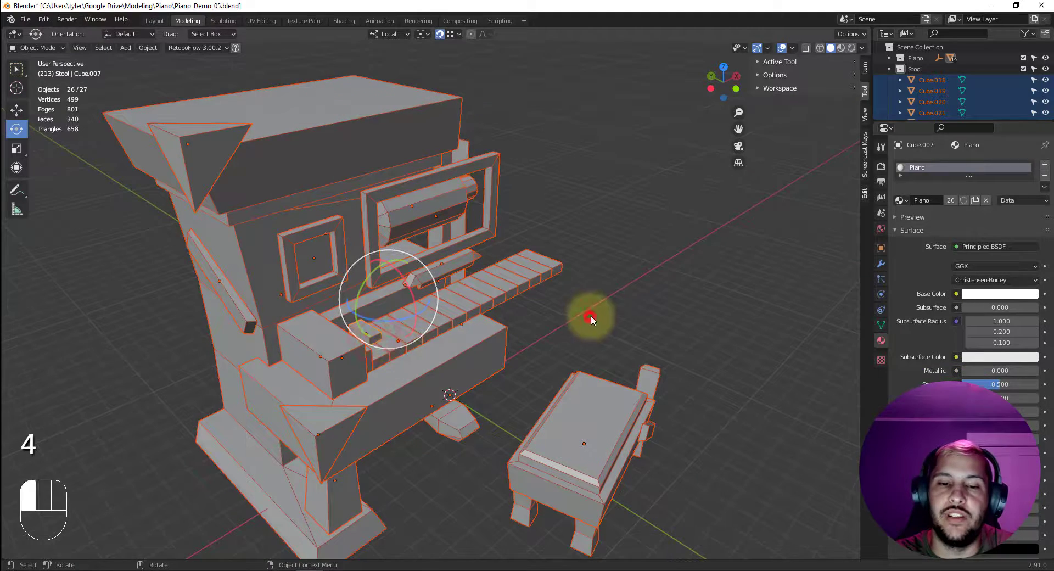
pyautogui.keyDown('alt'); pyautogui.moveTo(591, 317); pyautogui.dragTo(298, 243); pyautogui.keyUp('alt')
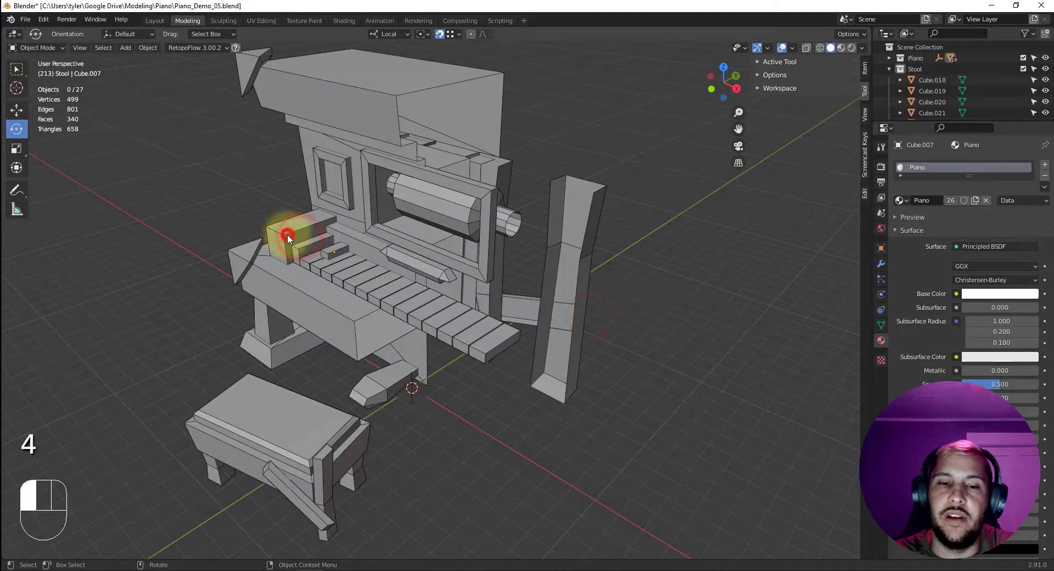
pyautogui.click(287, 234)
pyautogui.keyDown('alt'); pyautogui.moveTo(176, 247); pyautogui.dragTo(290, 245); pyautogui.keyUp('alt')
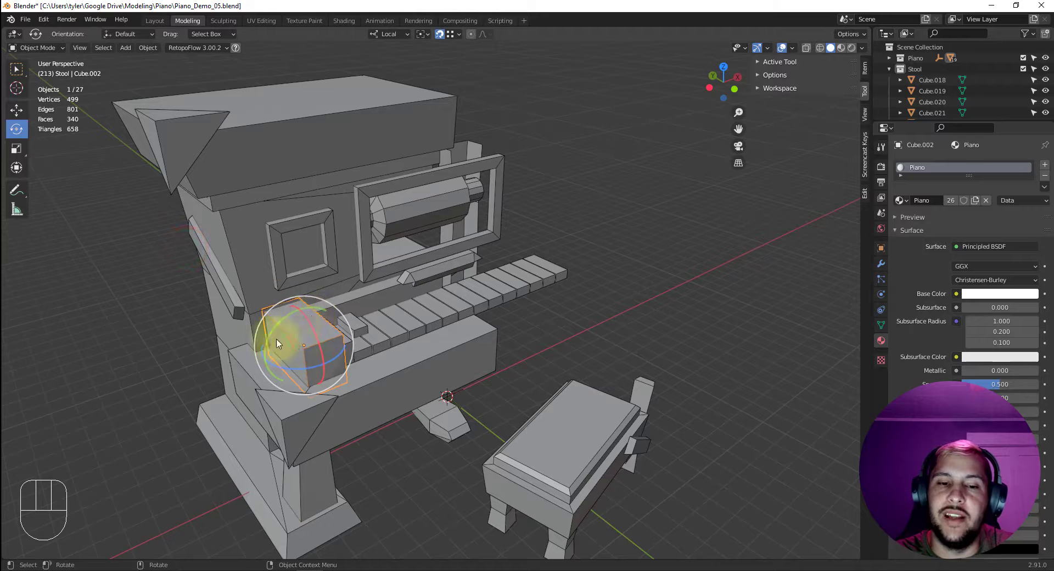
pyautogui.keyDown('alt'); pyautogui.moveTo(683, 282); pyautogui.dragTo(628, 276); pyautogui.keyUp('alt')
pyautogui.click(694, 254)
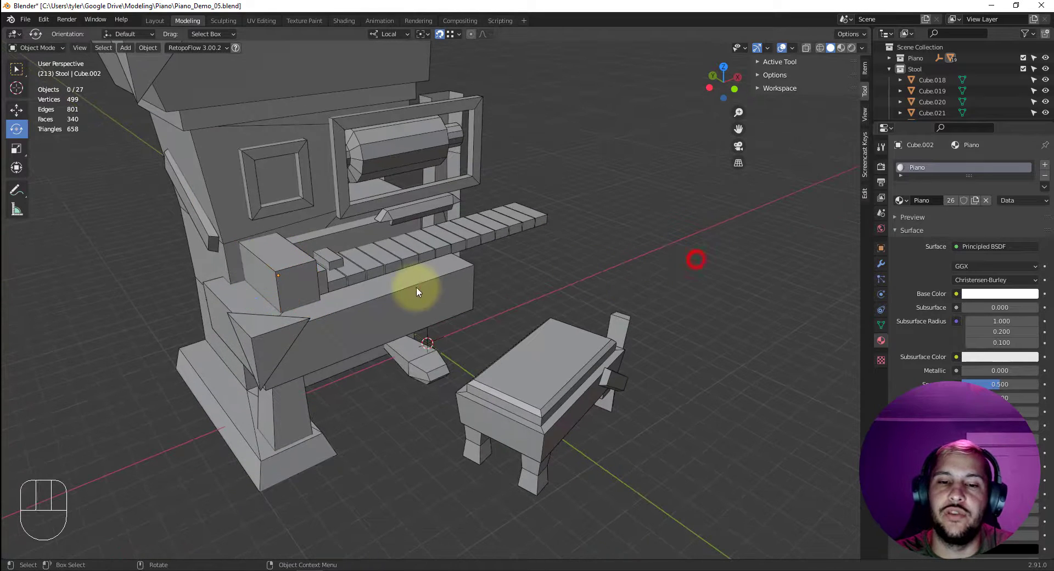
# - Add a Mirror modifier on the X axis to the long shelf below the keys, using Center as the mirror object
pyautogui.click(416, 286)
pyautogui.keyDown('alt'); pyautogui.moveTo(657, 309); pyautogui.dragTo(1030, 281); pyautogui.keyUp('alt')
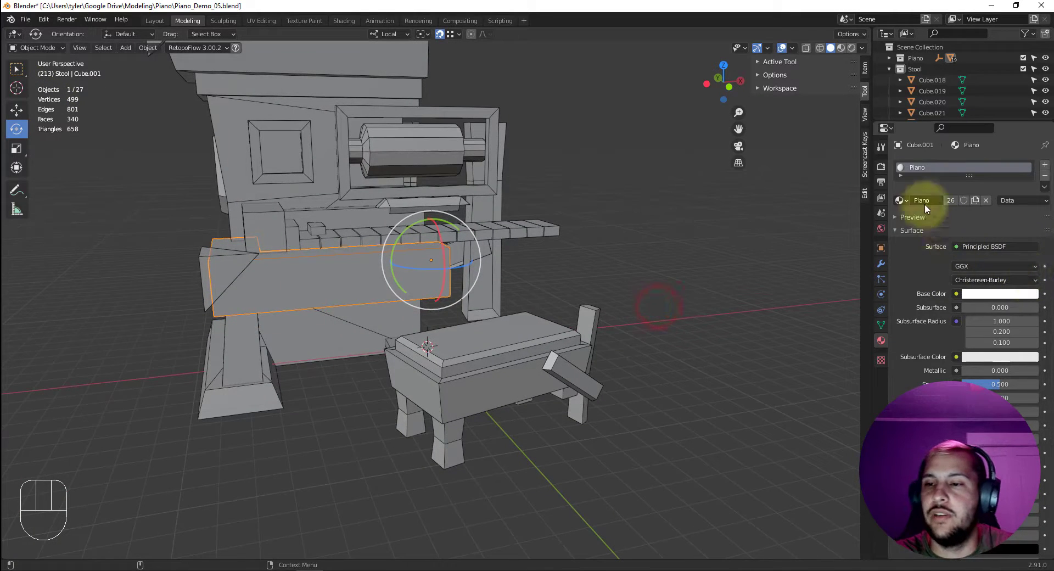
pyautogui.click(882, 263)
pyautogui.click(941, 165)
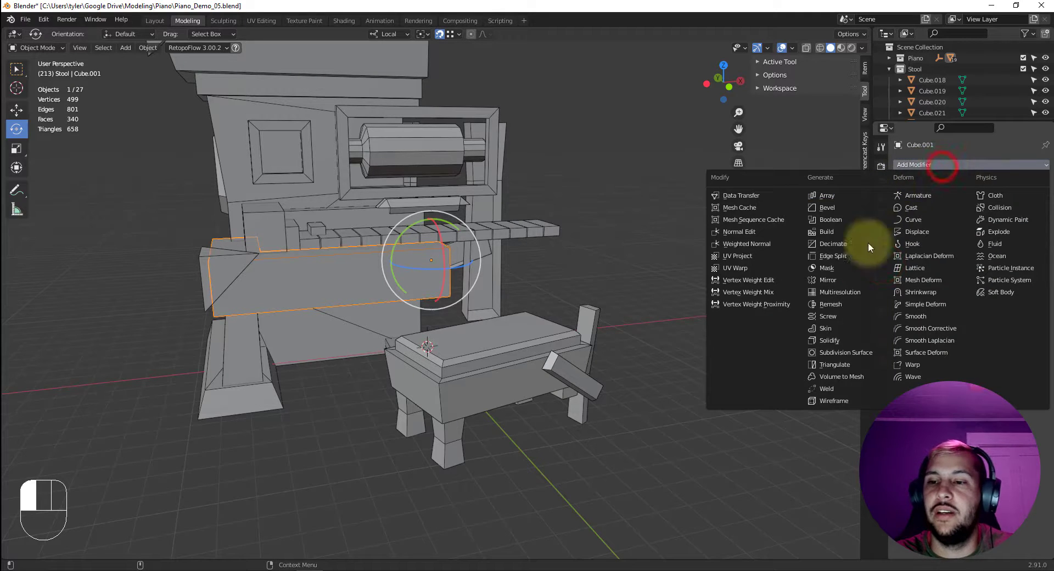
pyautogui.click(839, 279)
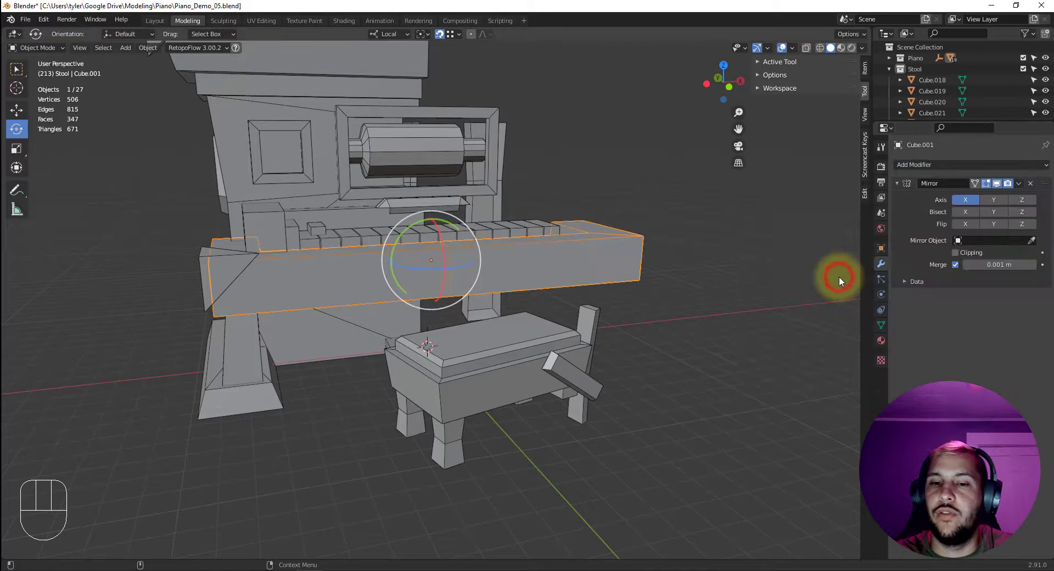
pyautogui.click(997, 240)
pyautogui.click(945, 256)
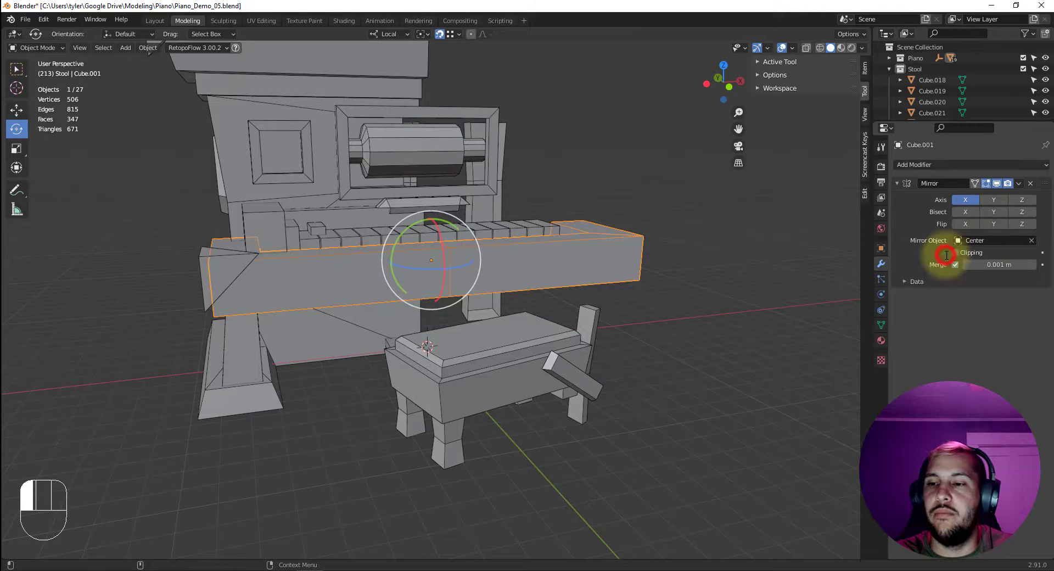
pyautogui.click(654, 289)
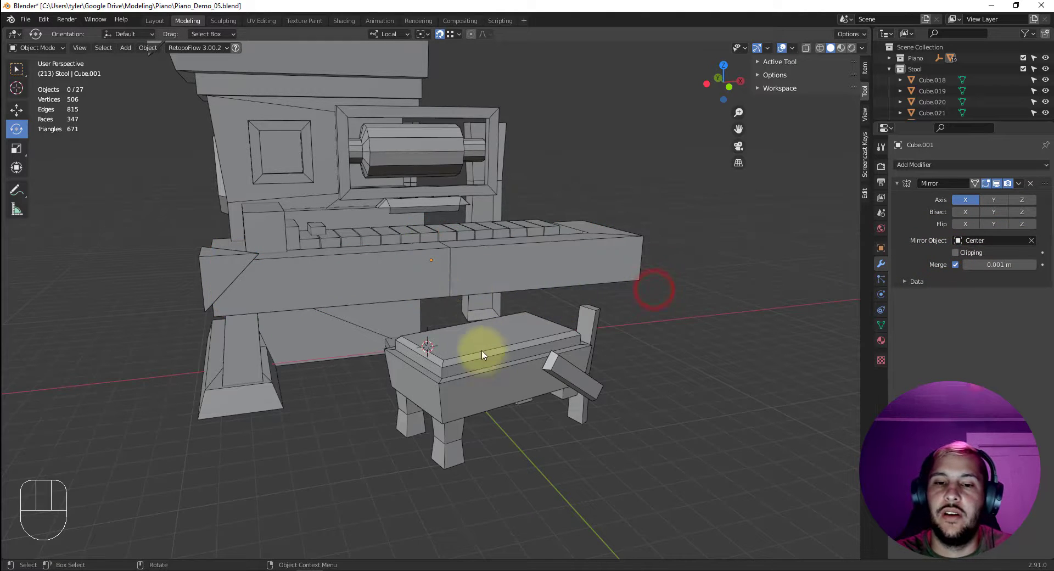
# - Select the half-modelled piano body, front leg, pedal, keyboard end pieces, back rail, panel frame and top corner cap together
pyautogui.click(246, 364)
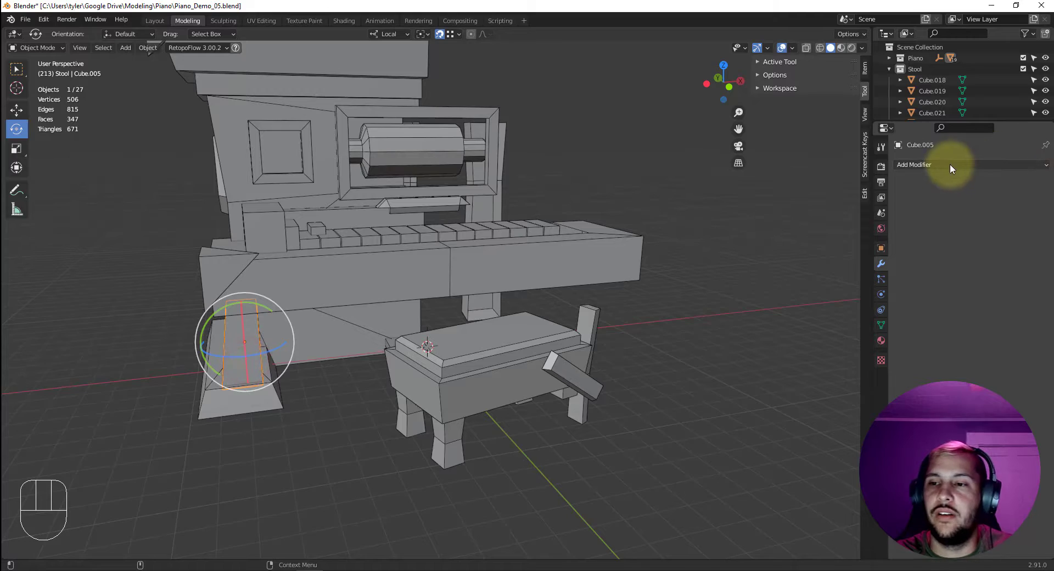
pyautogui.keyDown('alt'); pyautogui.moveTo(542, 223); pyautogui.dragTo(476, 311); pyautogui.keyUp('alt')
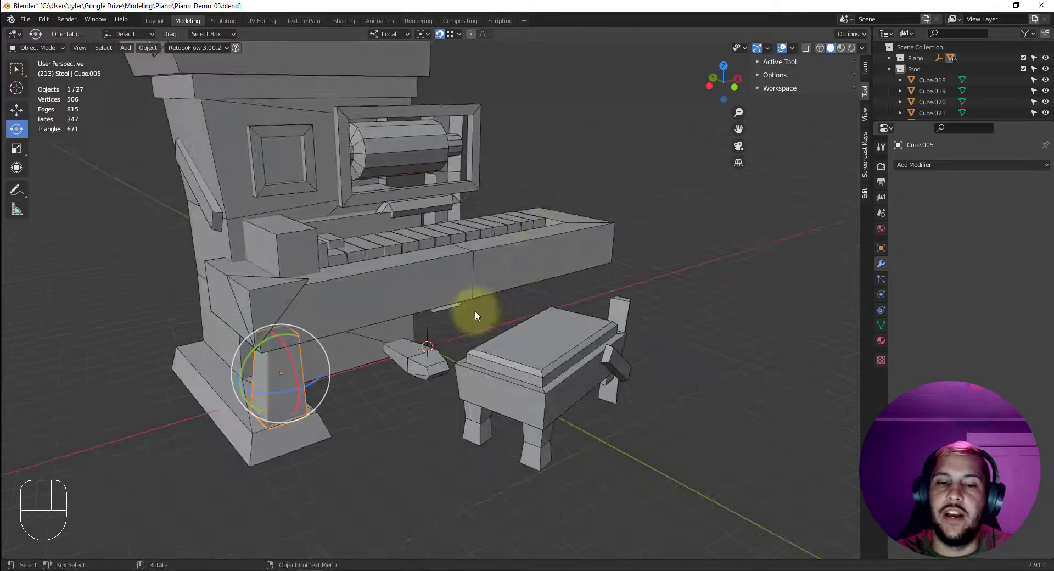
pyautogui.click(339, 352)
pyautogui.keyDown('shift'); pyautogui.click(274, 383); pyautogui.keyUp('shift')
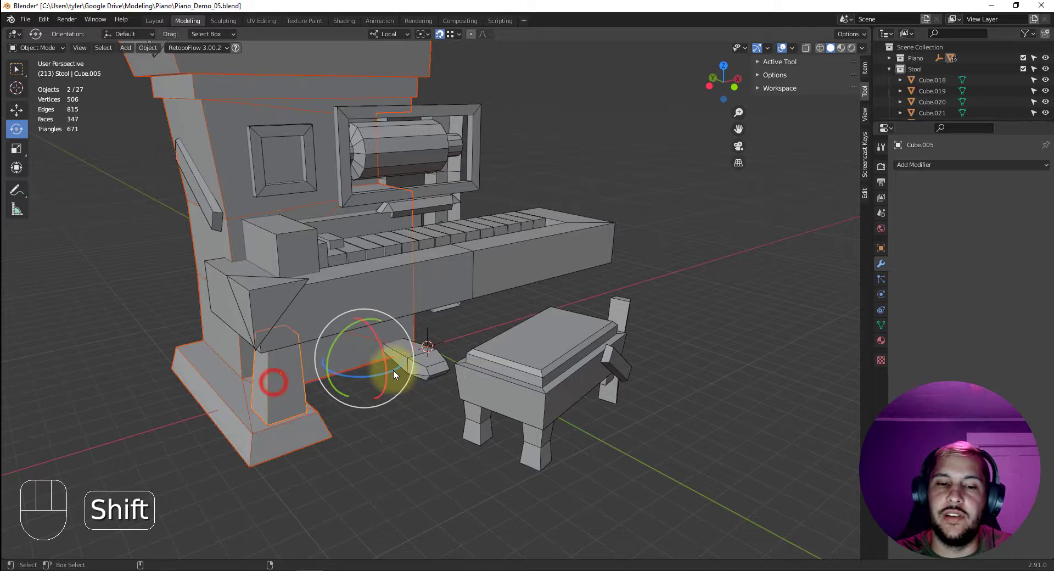
pyautogui.keyDown('shift'); pyautogui.click(426, 371); pyautogui.keyUp('shift')
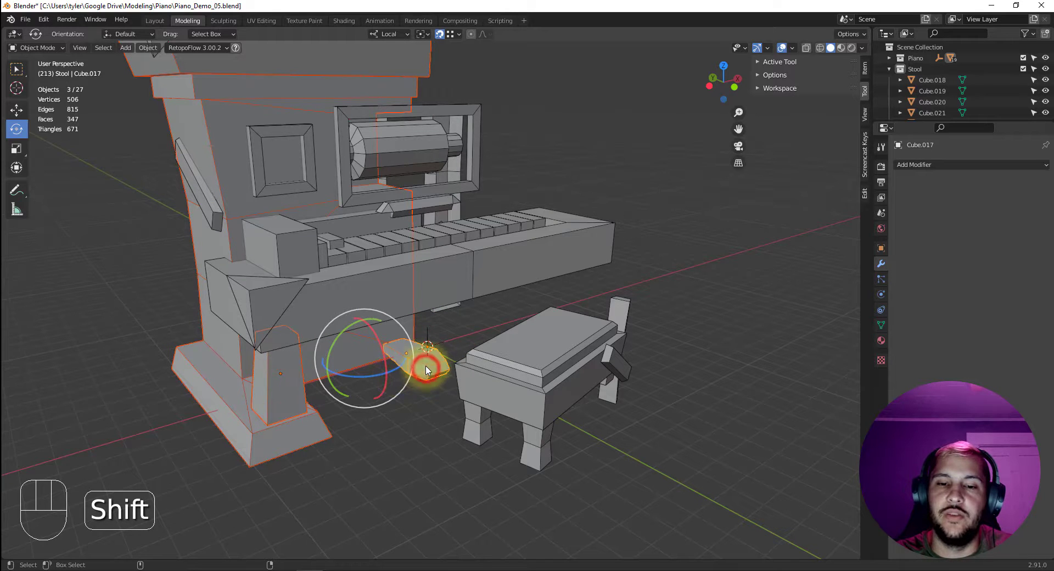
pyautogui.keyDown('shift'); pyautogui.click(292, 231); pyautogui.keyUp('shift')
pyautogui.keyDown('alt'); pyautogui.moveTo(291, 230); pyautogui.dragTo(362, 225); pyautogui.keyUp('alt')
pyautogui.keyDown('shift'); pyautogui.click(282, 242); pyautogui.keyUp('shift')
pyautogui.keyDown('shift'); pyautogui.click(351, 231); pyautogui.keyUp('shift')
pyautogui.keyDown('shift'); pyautogui.click(295, 178); pyautogui.keyUp('shift')
pyautogui.keyDown('shift'); pyautogui.click(307, 189); pyautogui.keyUp('shift')
# - Add the shelf's corner cap, the diagonal side plank and finally the long shelf to the selection, and link the shelf's modifiers to all parts
pyautogui.keyDown('alt'); pyautogui.moveTo(308, 188); pyautogui.dragTo(225, 291); pyautogui.keyUp('alt')
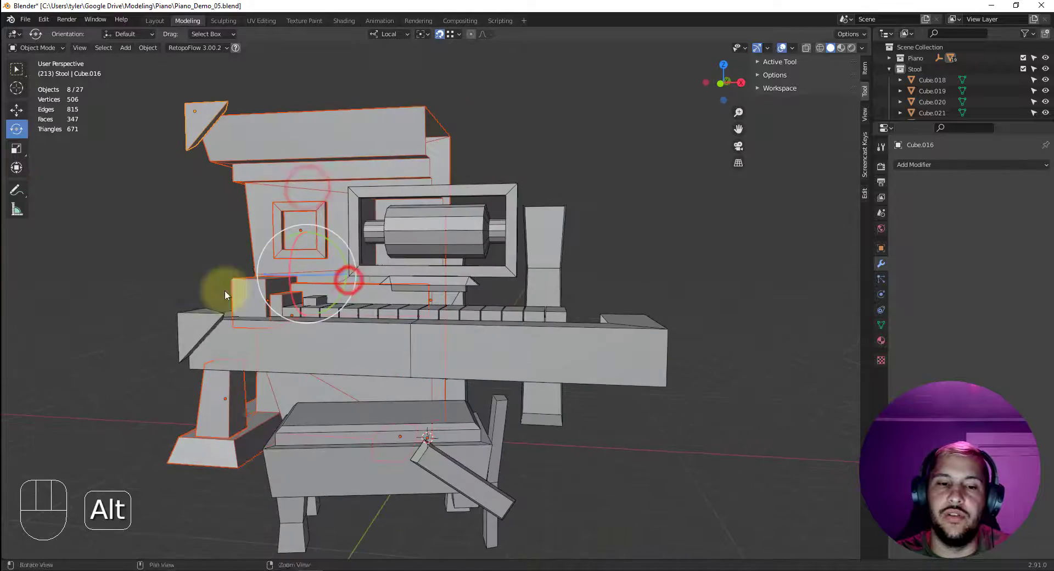
pyautogui.keyDown('shift'); pyautogui.click(188, 322); pyautogui.keyUp('shift')
pyautogui.keyDown('alt'); pyautogui.moveTo(189, 322); pyautogui.dragTo(381, 341); pyautogui.keyUp('alt')
pyautogui.keyDown('shift'); pyautogui.click(281, 287); pyautogui.keyUp('shift')
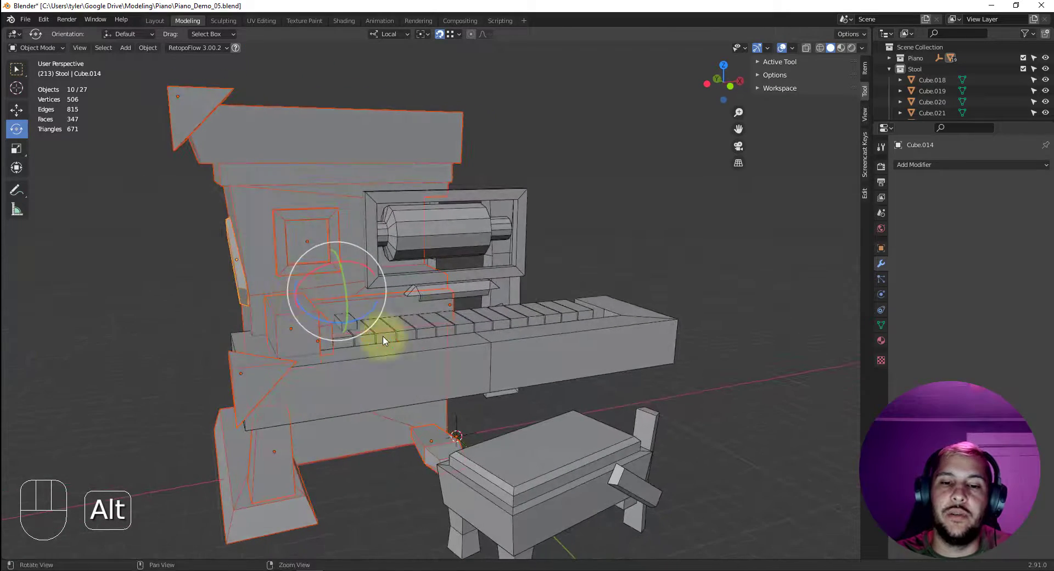
pyautogui.keyDown('shift'); pyautogui.click(469, 359); pyautogui.keyUp('shift')
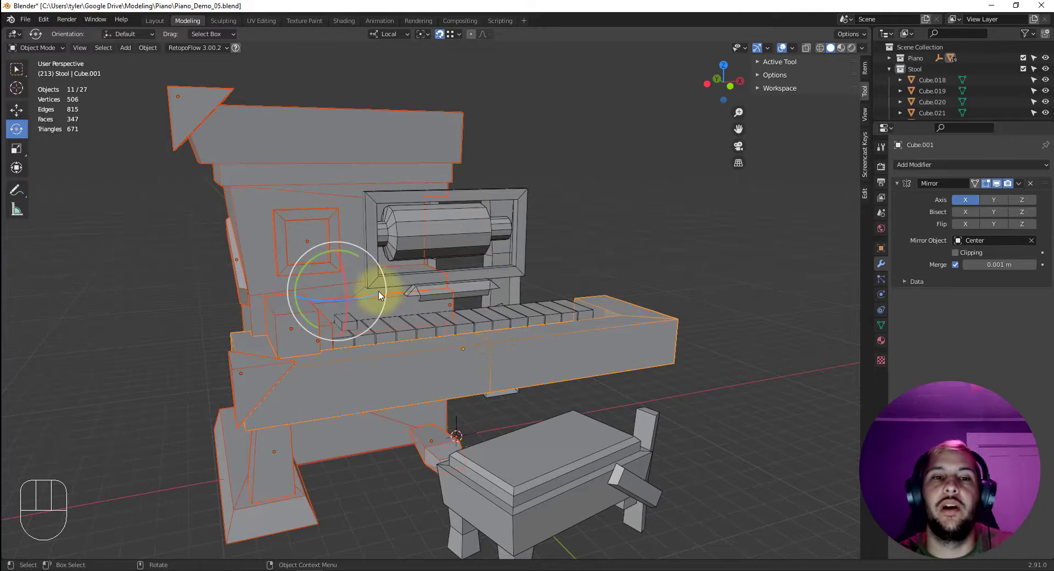
pyautogui.click(149, 47)
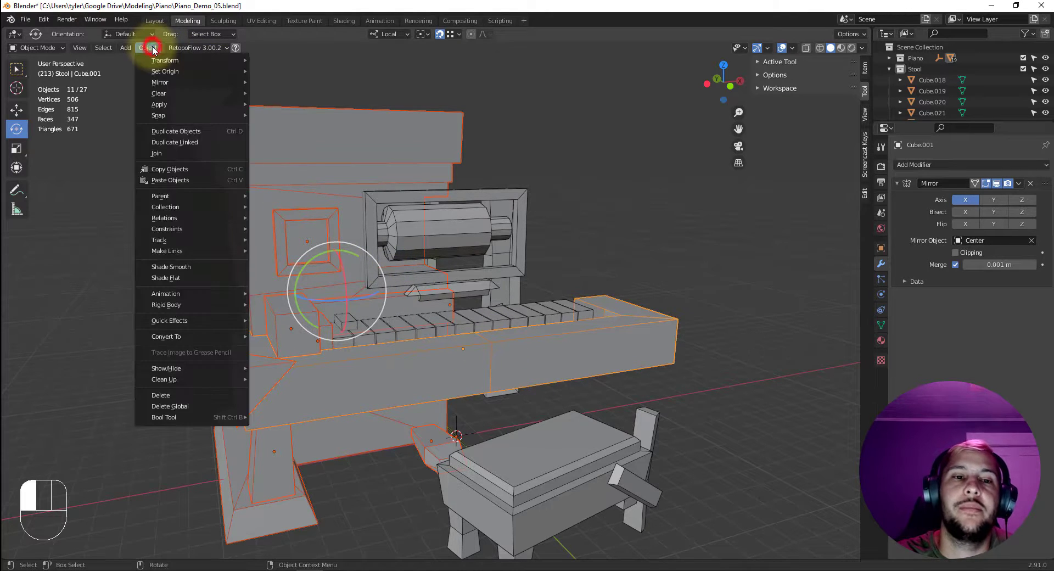
pyautogui.moveTo(190, 251)
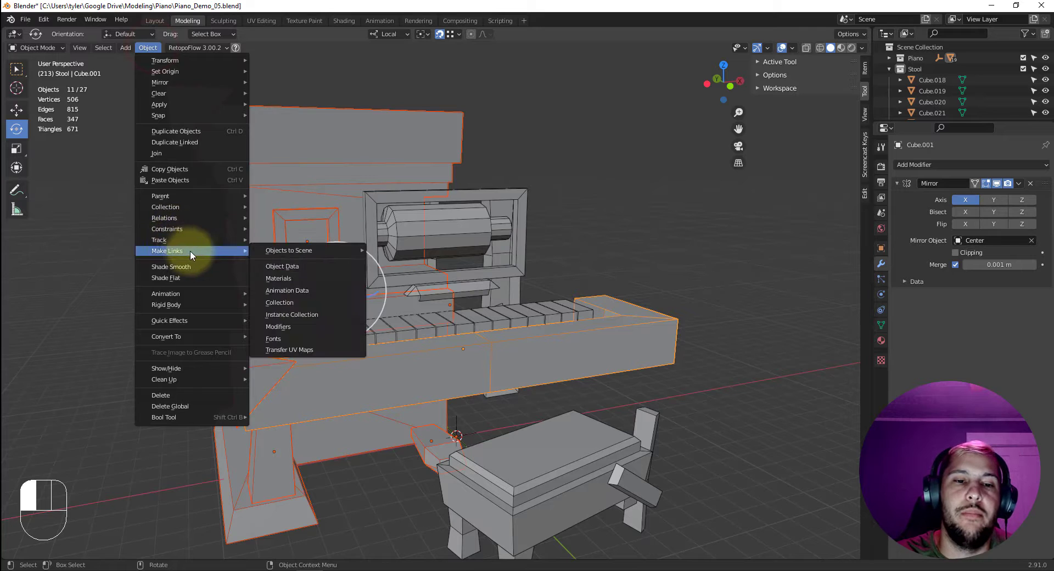
pyautogui.click(289, 326)
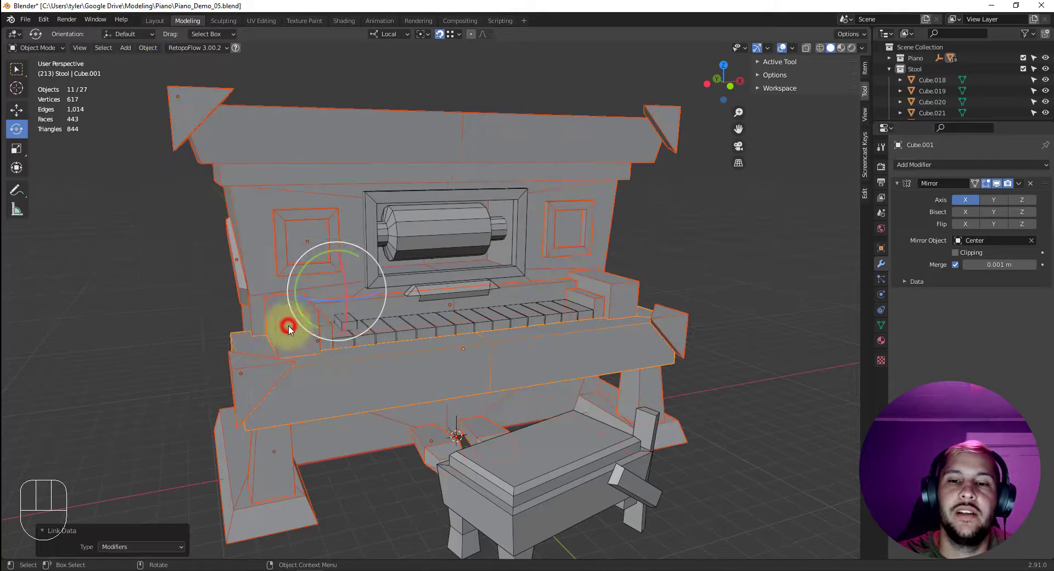
# - Apply the Mirror modifier on the diagonal side plank and clear the selection
pyautogui.click(801, 275)
pyautogui.scroll(-1, 764, 269)
pyautogui.keyDown('alt'); pyautogui.moveTo(759, 271); pyautogui.dragTo(615, 251); pyautogui.keyUp('alt')
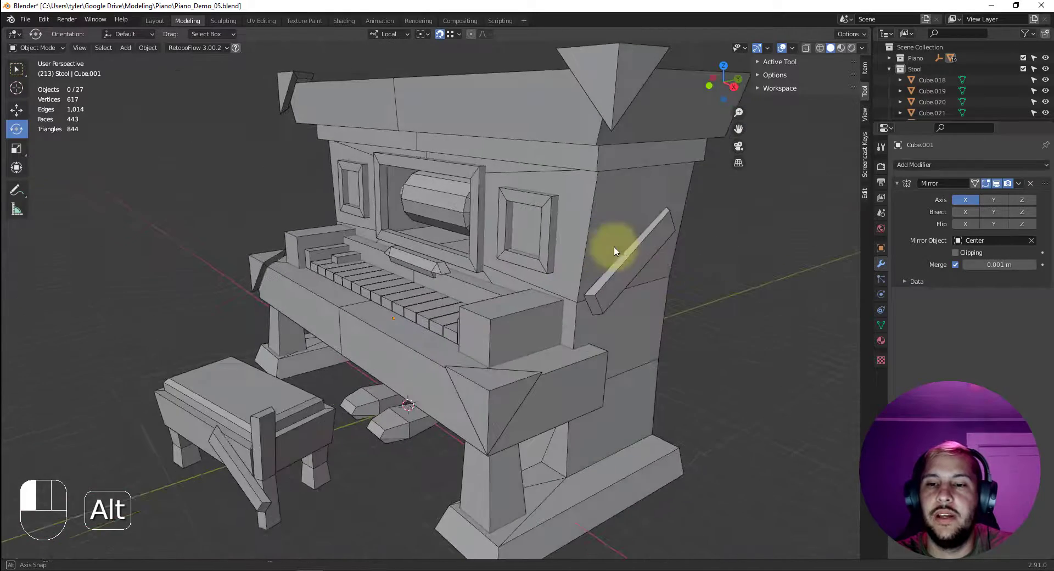
pyautogui.click(638, 258)
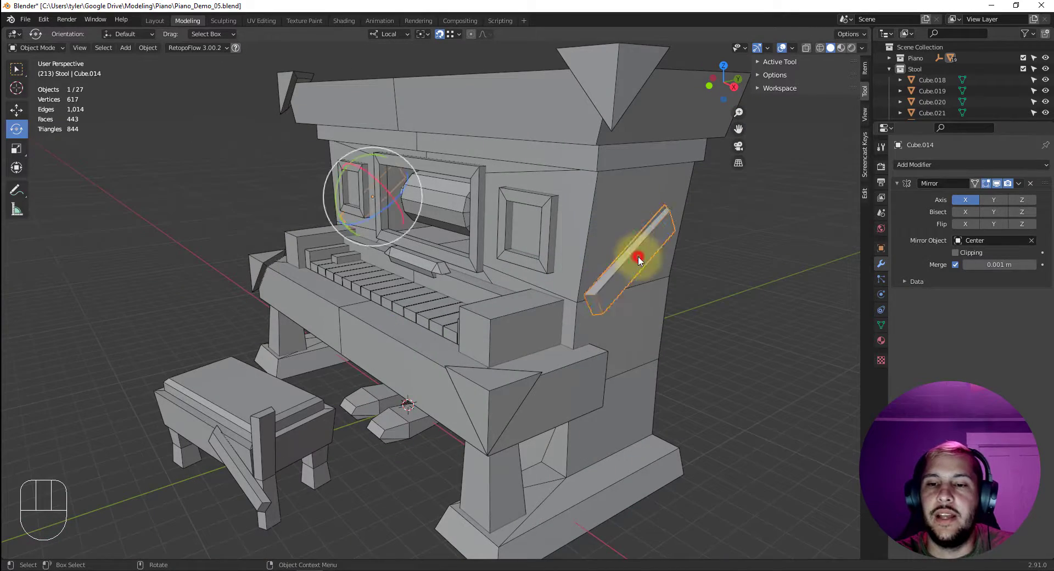
pyautogui.click(1019, 184)
pyautogui.click(995, 197)
pyautogui.click(710, 258)
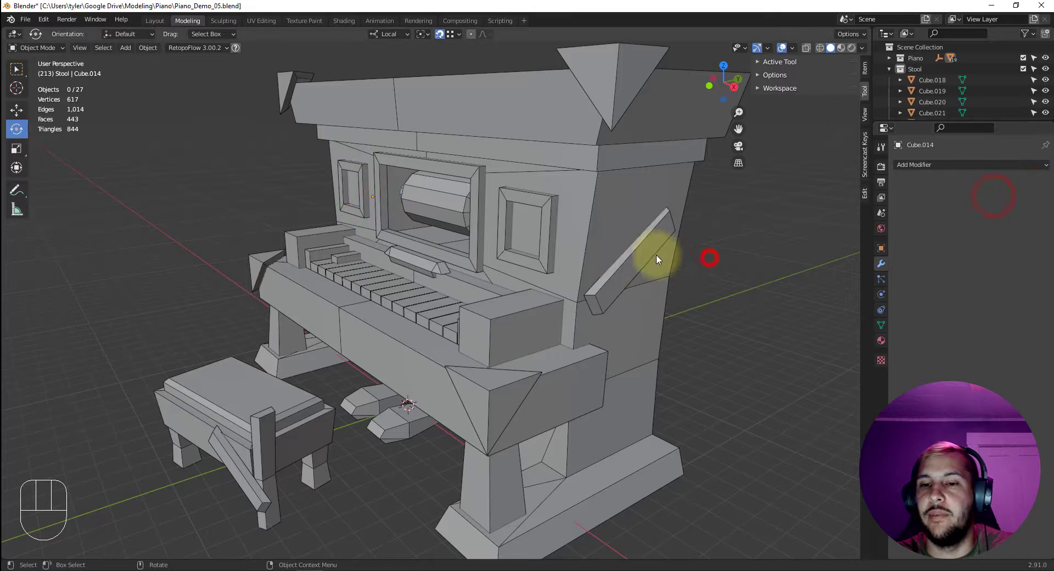
# - In Edit Mode, select the mirrored copy of the diagonal side plank and move it down about 5.14 m along global Z
pyautogui.press('4')
pyautogui.press('3')
pyautogui.press('4')
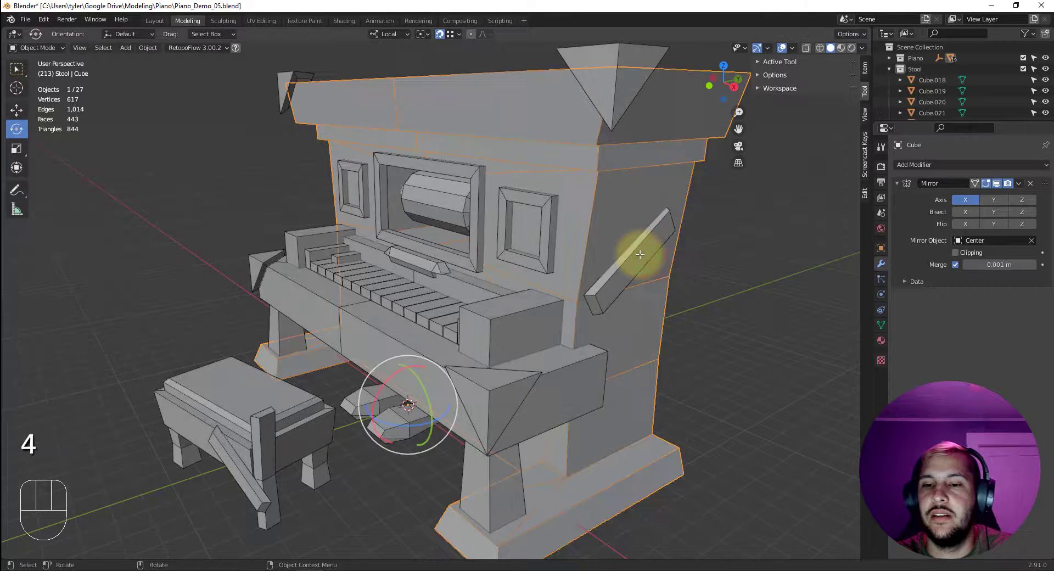
pyautogui.press('3')
pyautogui.click(638, 254)
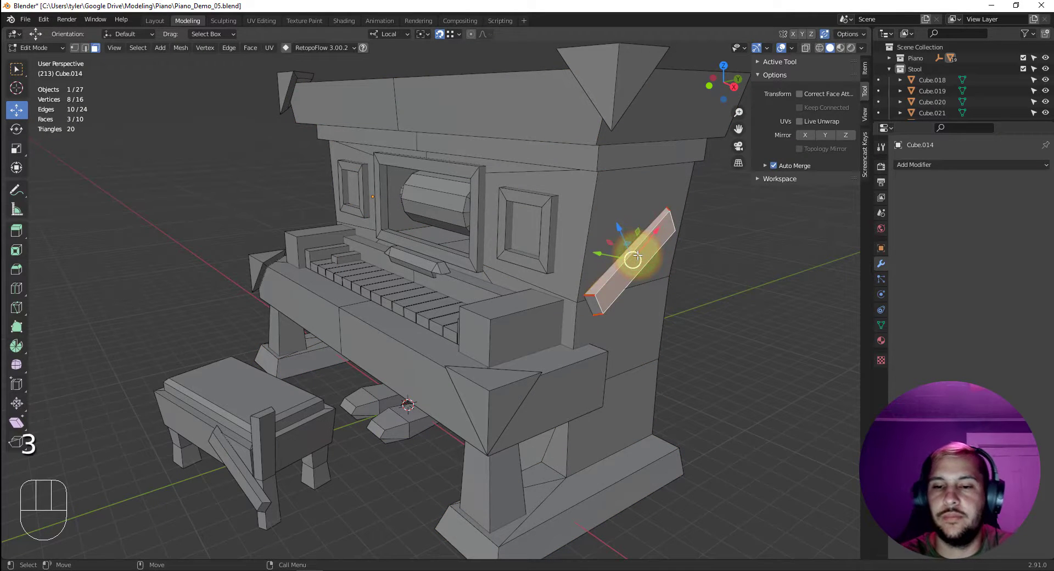
pyautogui.hotkey('ctrl', 'Up')
pyautogui.press('Up')
pyautogui.press('Up')
pyautogui.scroll(-3, 636, 301)
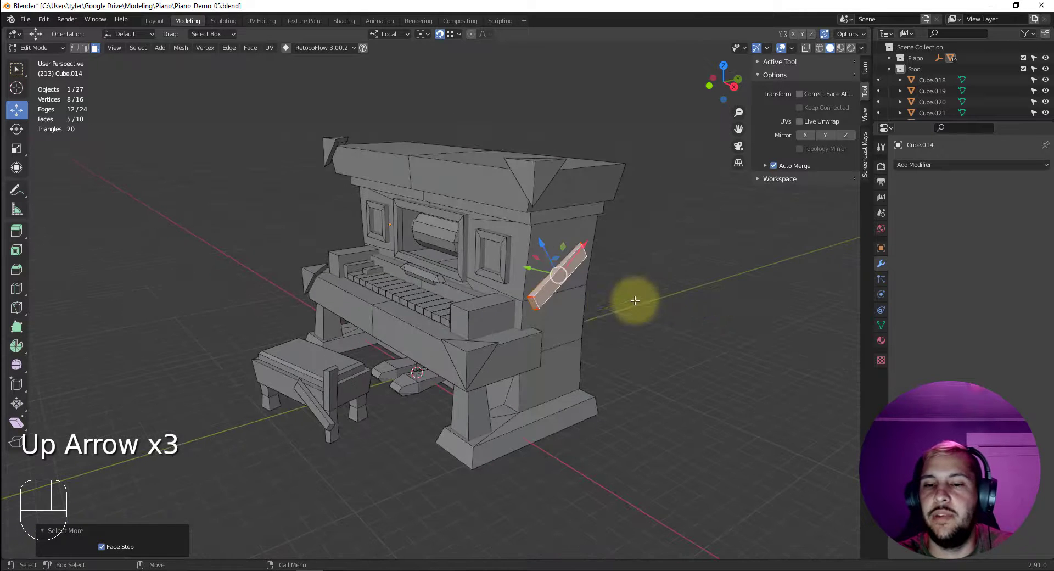
pyautogui.press('v')
pyautogui.click(689, 297)
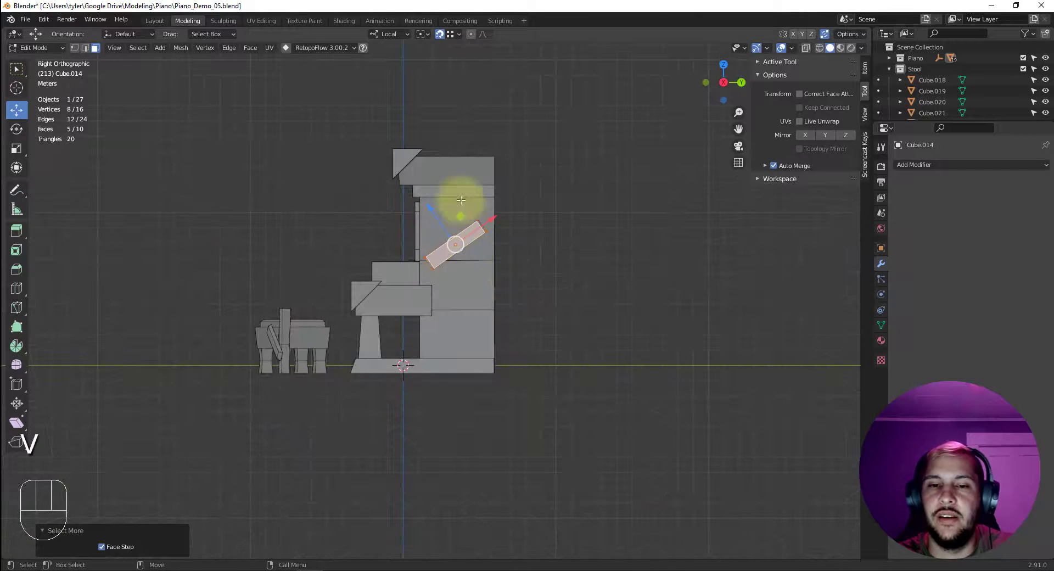
pyautogui.click(396, 34)
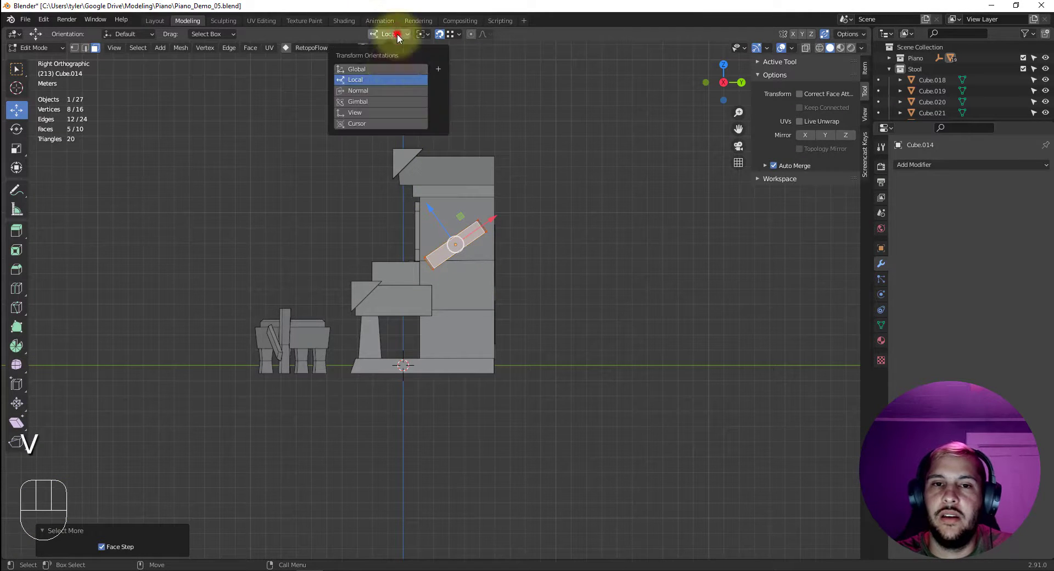
pyautogui.click(391, 68)
pyautogui.moveTo(457, 200); pyautogui.dragTo(480, 345)
# - Rotate the mirrored side plank about -69.6° around X and raise it 2.3 m along Z
pyautogui.press('e')
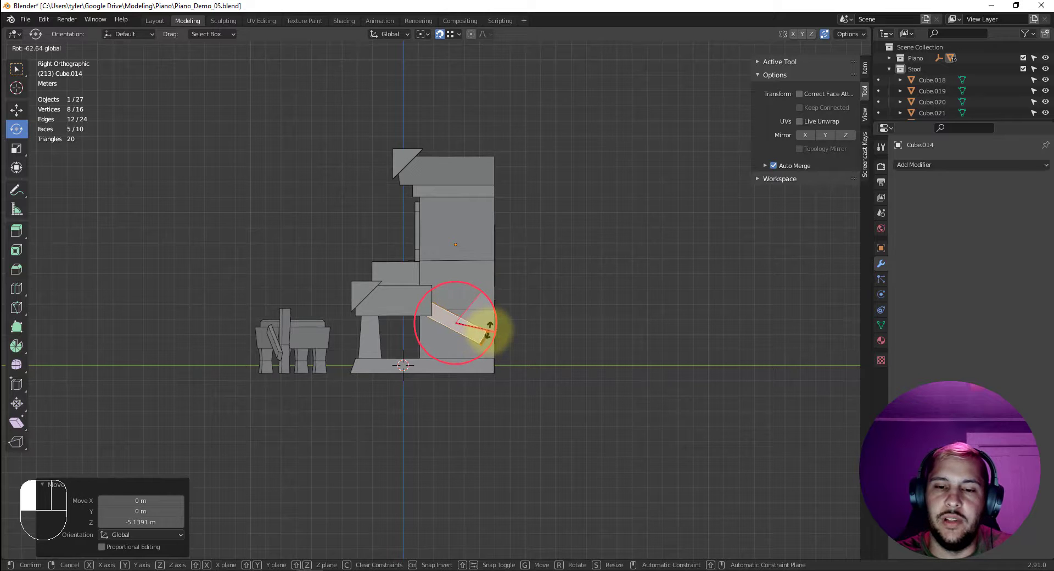
pyautogui.moveTo(488, 334); pyautogui.dragTo(487, 335)
pyautogui.press('w')
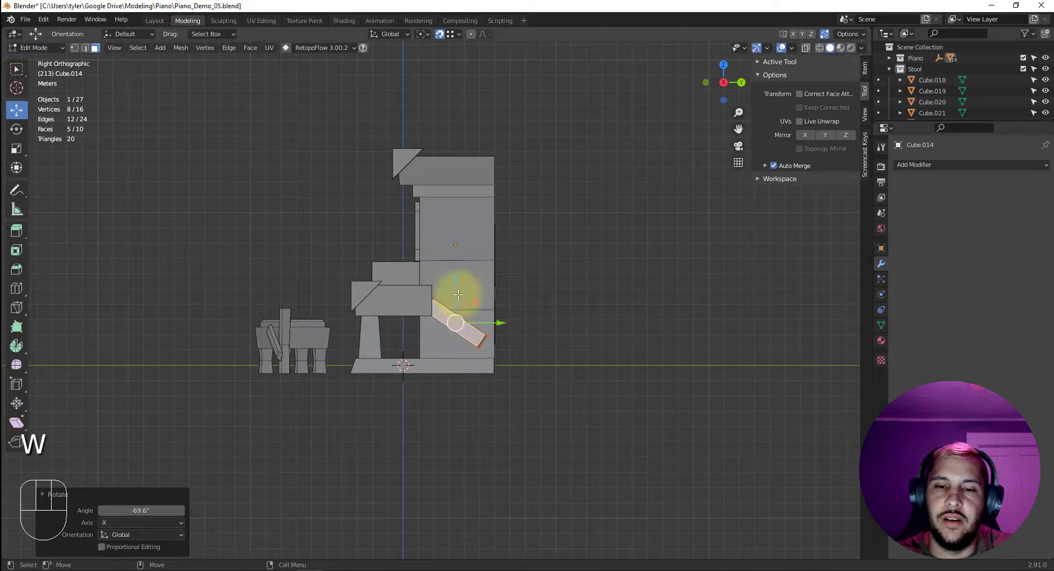
pyautogui.moveTo(456, 287); pyautogui.dragTo(461, 251)
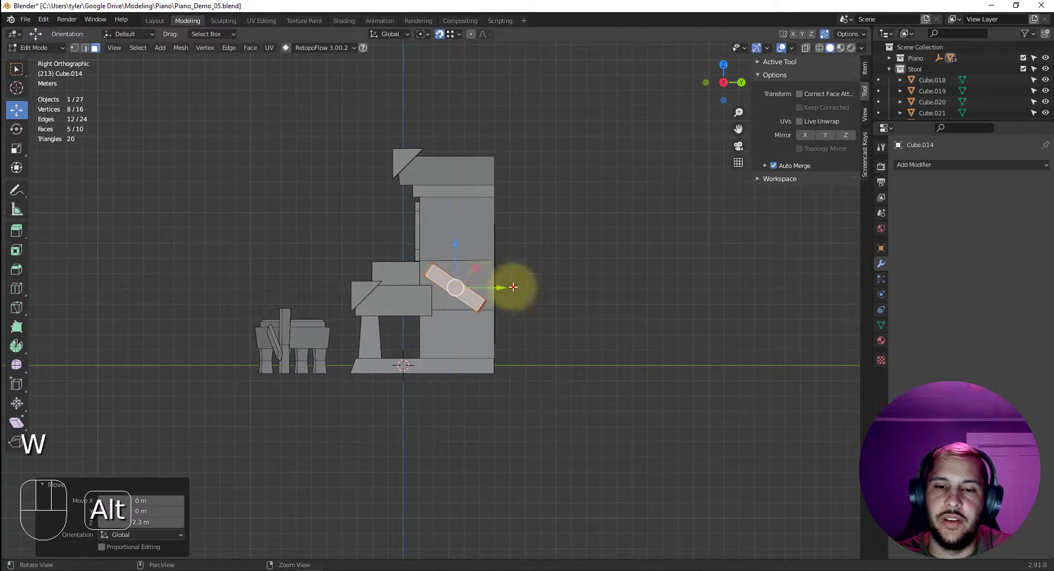
# - Shift the mirrored side plank about 0.05 m along X to fit it against the piano's slanted side
pyautogui.keyDown('alt'); pyautogui.moveTo(513, 288); pyautogui.dragTo(594, 302); pyautogui.keyUp('alt')
pyautogui.scroll(3, 594, 302)
pyautogui.keyDown('alt'); pyautogui.moveTo(658, 313); pyautogui.dragTo(486, 297); pyautogui.keyUp('alt')
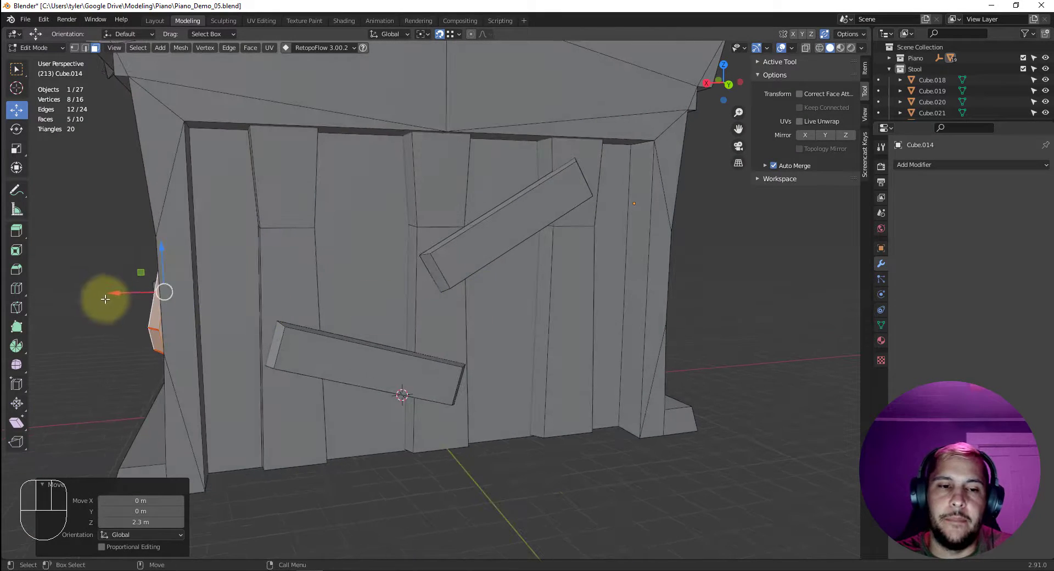
pyautogui.moveTo(112, 295); pyautogui.dragTo(523, 306)
pyautogui.press('e')
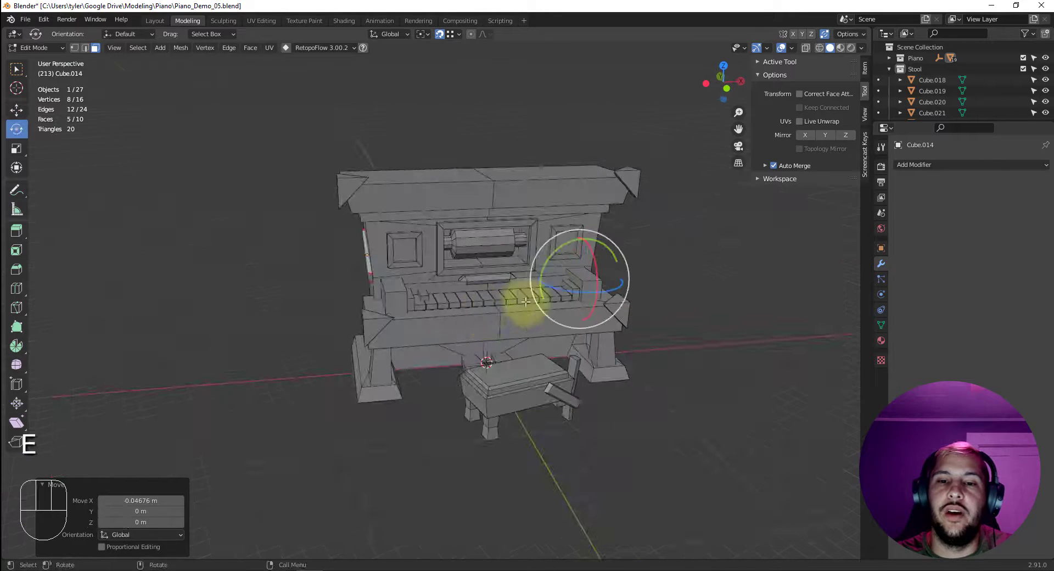
# - Finish editing the side planks and return to Object Mode
pyautogui.click(733, 322)
pyautogui.press('4')
pyautogui.press('3')
pyautogui.click(682, 299)
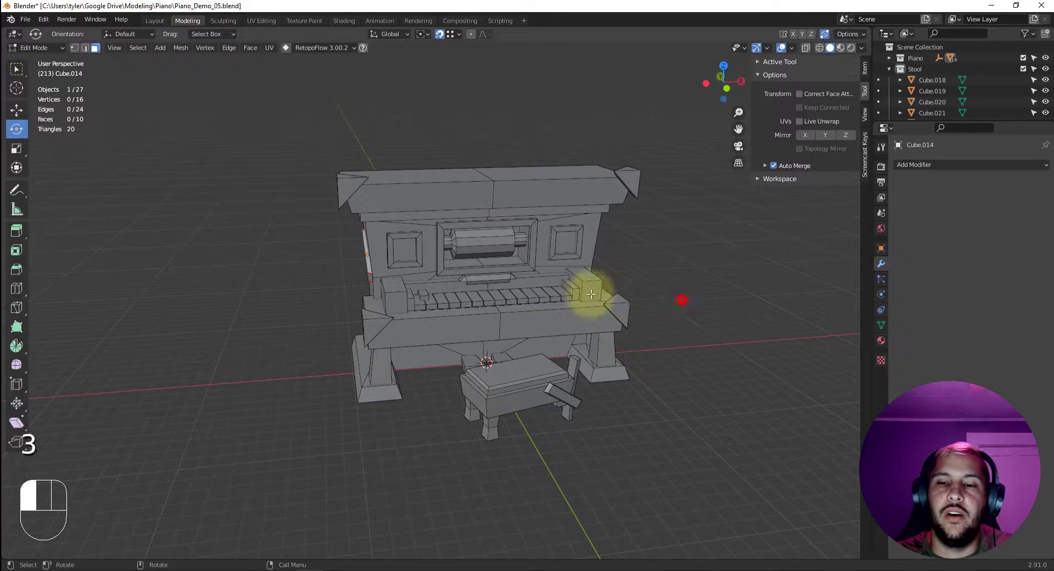
pyautogui.hotkey('ctrl', 'a')
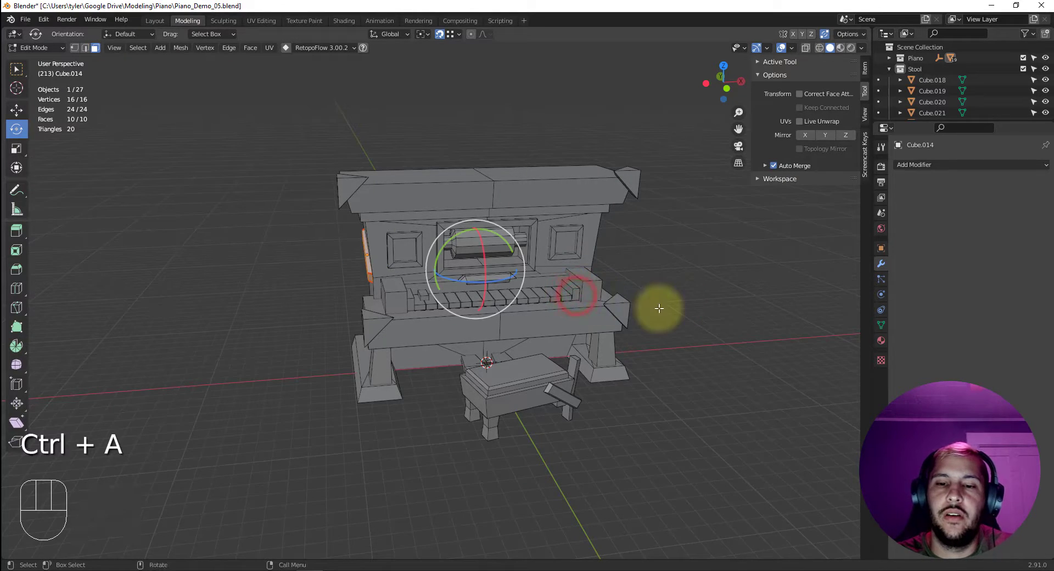
pyautogui.scroll(2, 662, 308)
pyautogui.click(714, 303)
pyautogui.scroll(2, 681, 305)
pyautogui.press('4')
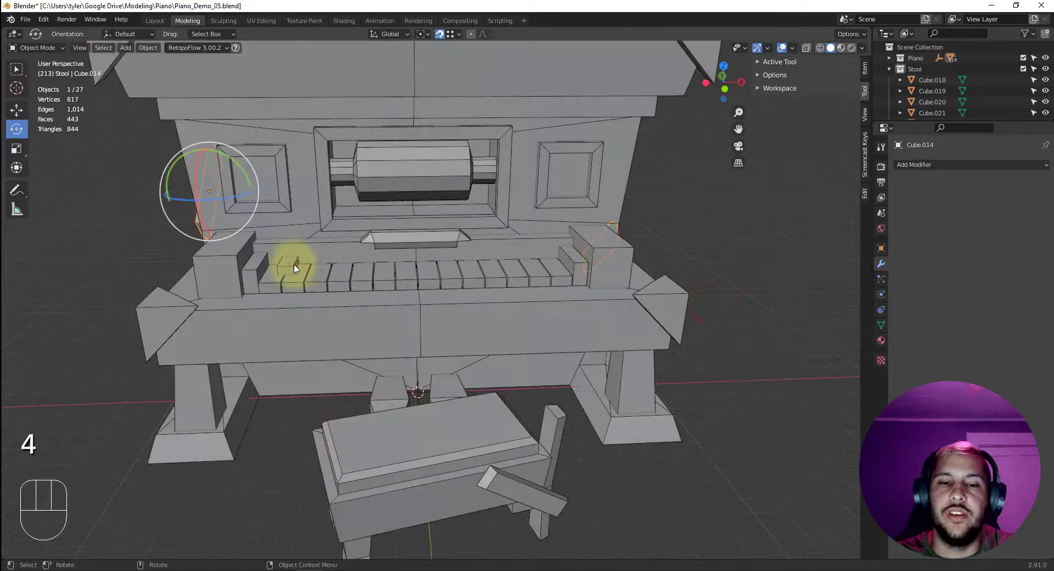
pyautogui.click(293, 265)
pyautogui.keyDown('alt'); pyautogui.moveTo(296, 273); pyautogui.dragTo(446, 266); pyautogui.keyUp('alt')
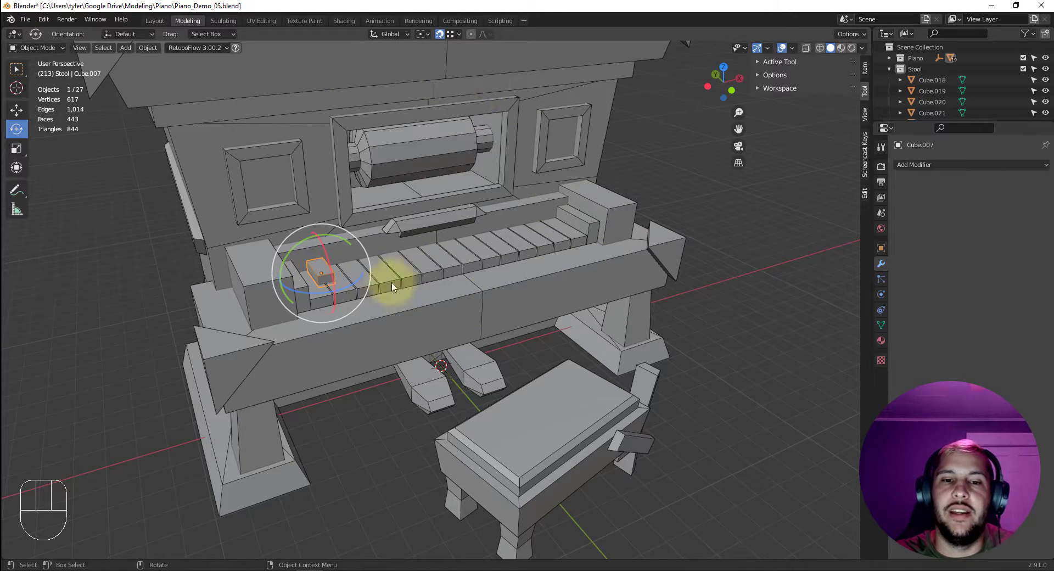
pyautogui.keyDown('alt'); pyautogui.moveTo(775, 318); pyautogui.dragTo(778, 254); pyautogui.keyUp('alt')
pyautogui.click(290, 242)
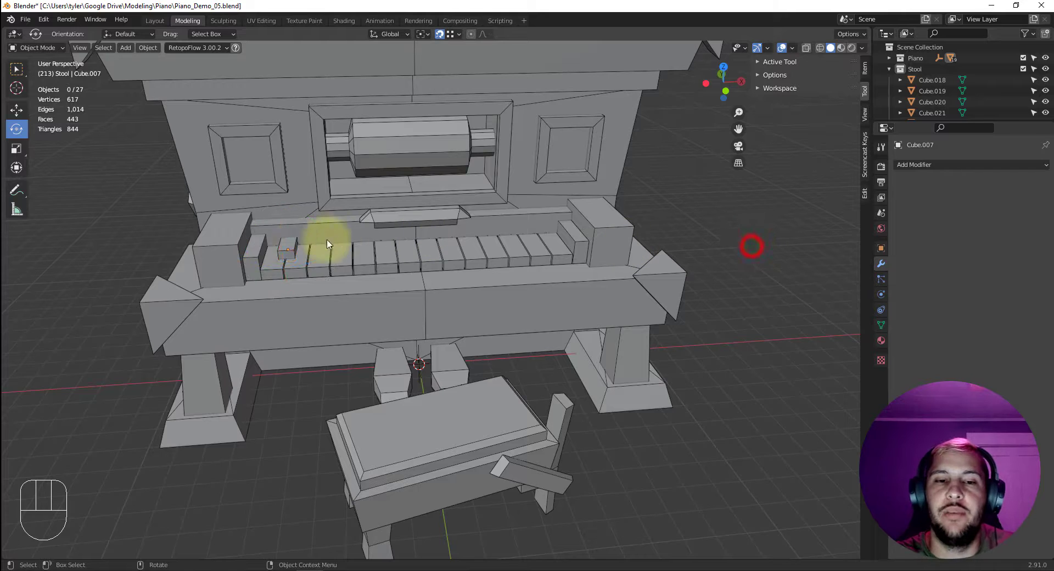
# - In top view, duplicate the black key twice along X, placing the copies over the third and fourth gaps between the white keys
pyautogui.click(295, 244)
pyautogui.hotkey('ctrl', 'd')
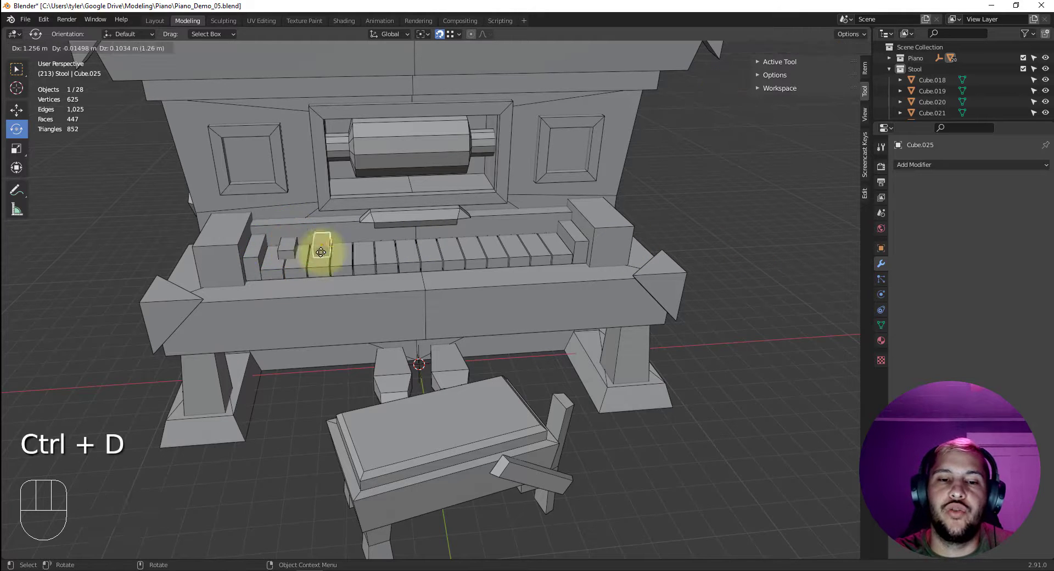
pyautogui.rightClick(321, 251)
pyautogui.press('w')
pyautogui.press('v')
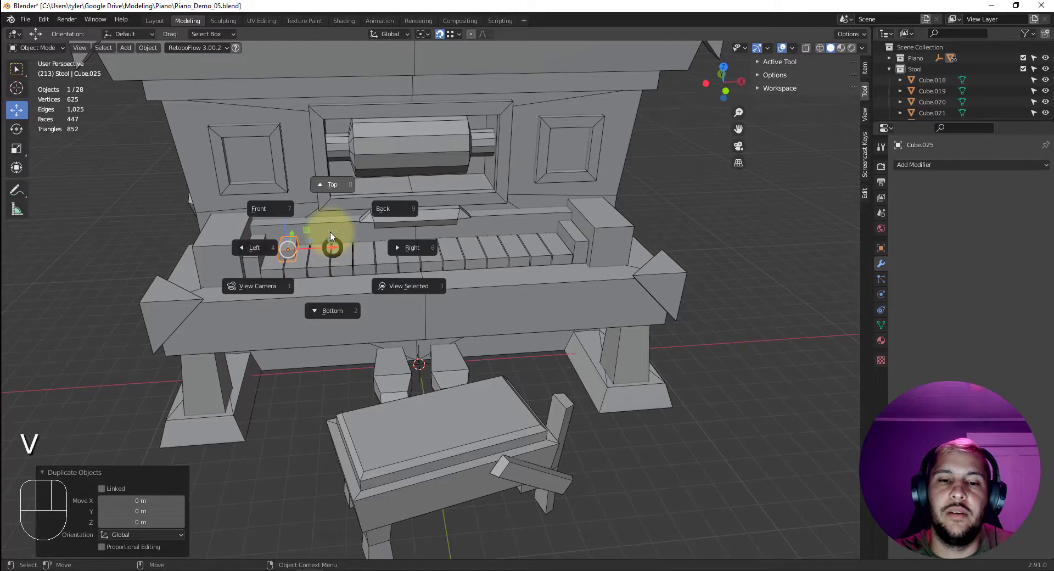
pyautogui.click(332, 188)
pyautogui.scroll(3, 395, 306)
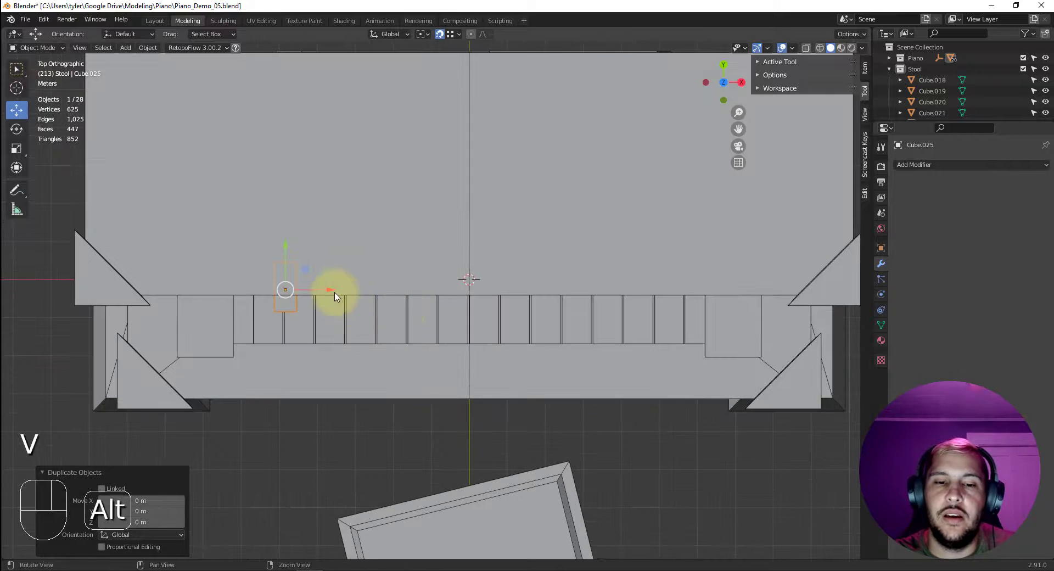
pyautogui.moveTo(331, 289); pyautogui.dragTo(419, 295)
pyautogui.hotkey('ctrl', 'd')
pyautogui.rightClick(393, 300)
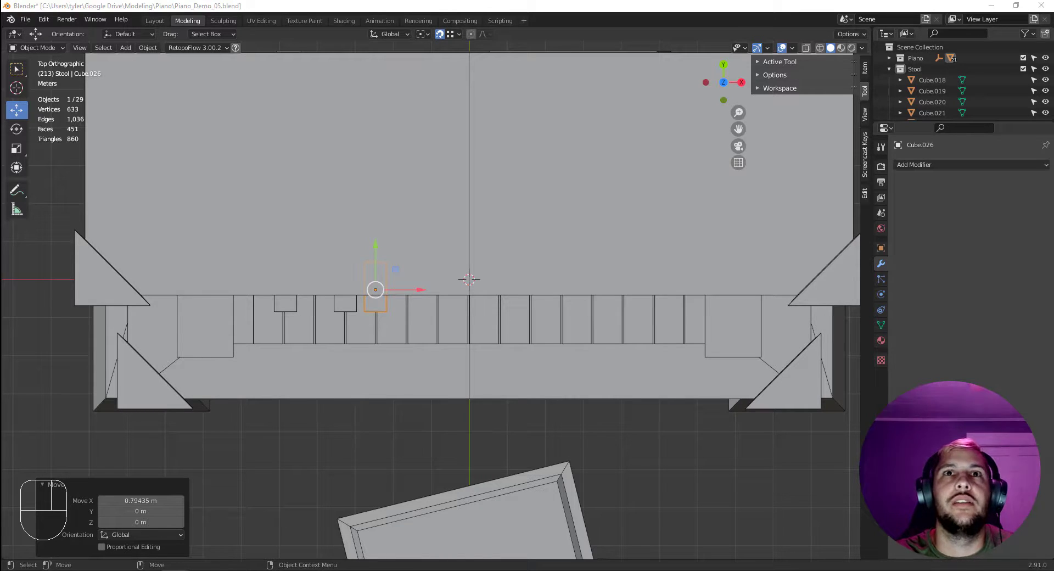
# - Switch to the browser to check the black-key arrangement in the Westfall Defias Pianola reference on ArtStation, and return to Blender
pyautogui.moveTo(494, 2); pyautogui.dragTo(471, 58)
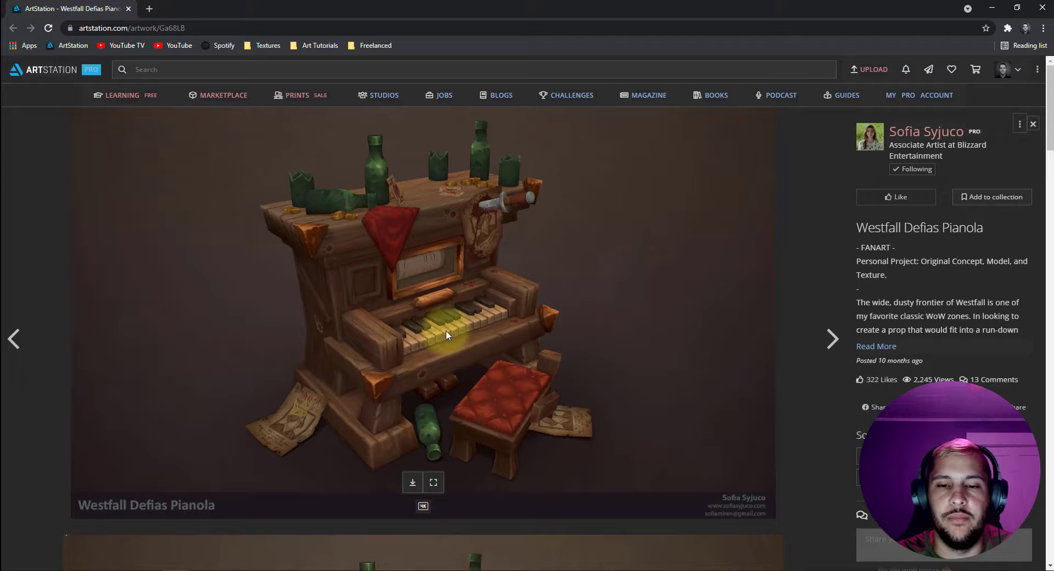
pyautogui.moveTo(90, 12); pyautogui.dragTo(82, 1)
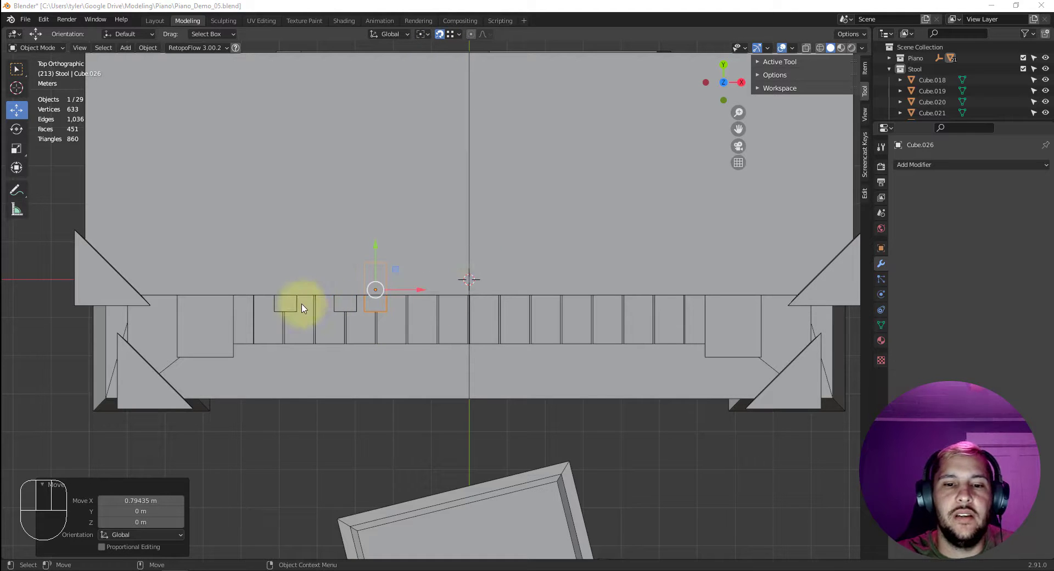
# - Duplicate the third- and fourth-gap black keys and move the copies along X over the sixth and seventh gaps between the white keys
pyautogui.click(345, 305)
pyautogui.keyDown('shift'); pyautogui.click(377, 300); pyautogui.keyUp('shift')
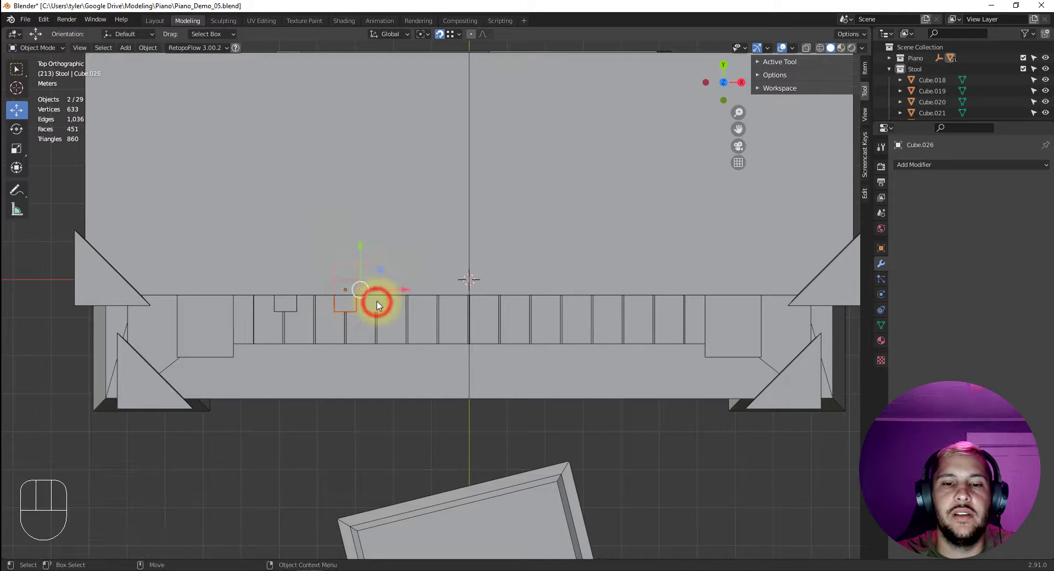
pyautogui.hotkey('ctrl', 'd')
pyautogui.rightClick(395, 294)
pyautogui.moveTo(402, 290); pyautogui.dragTo(499, 287)
pyautogui.press('x')
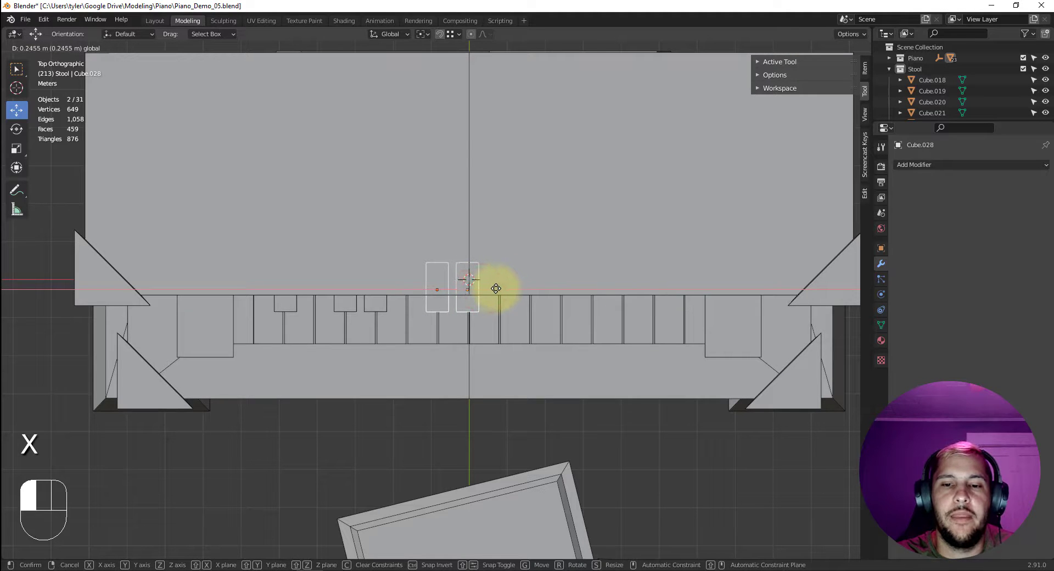
pyautogui.moveTo(496, 289); pyautogui.dragTo(496, 289)
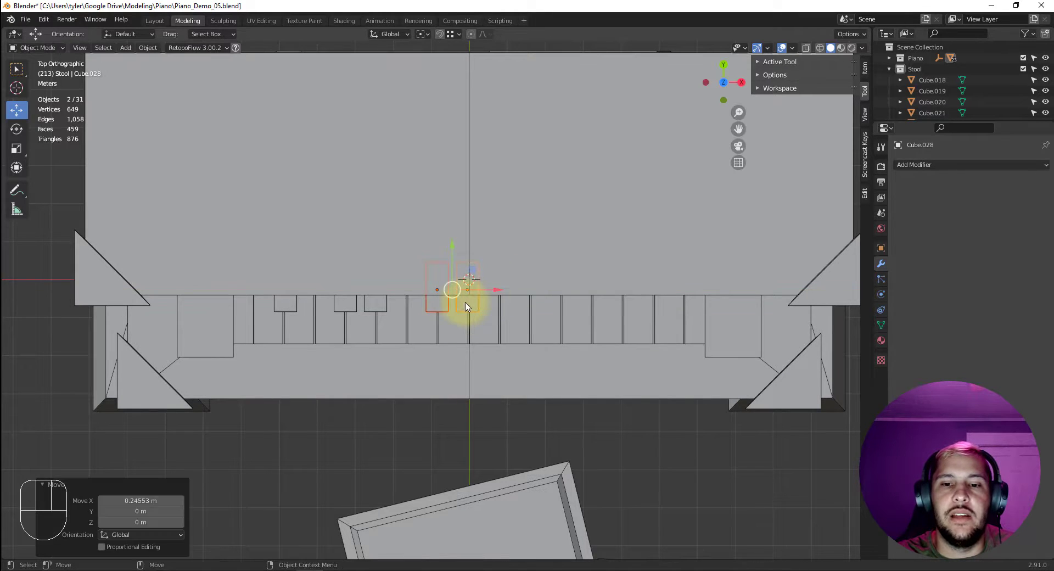
# - Duplicate the seventh-gap black key and move the copy along X over the eighth gap to complete a group of three
pyautogui.click(465, 302)
pyautogui.click(466, 306)
pyautogui.hotkey('ctrl', 'd')
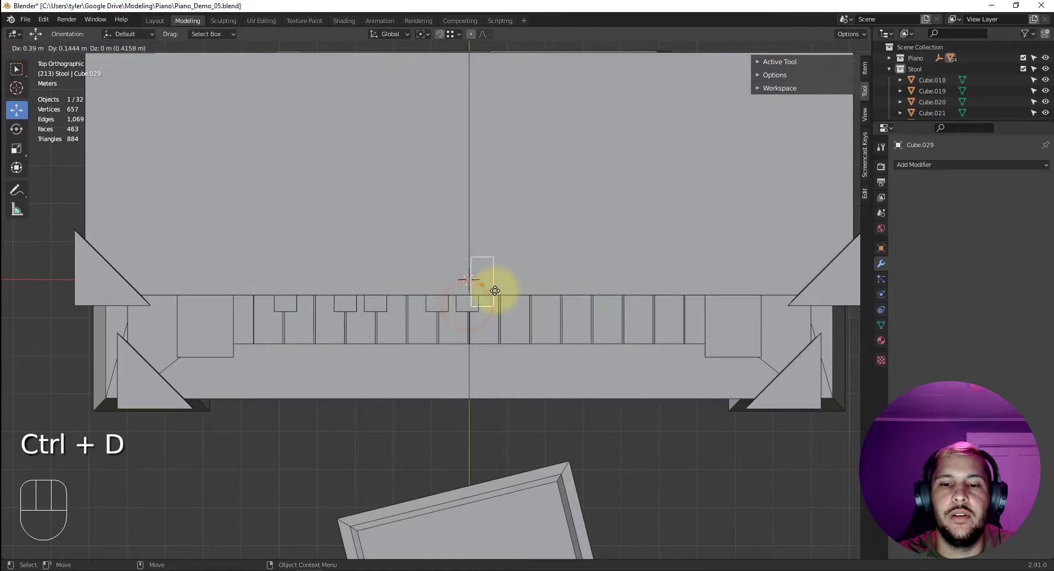
pyautogui.rightClick(495, 292)
pyautogui.moveTo(501, 290); pyautogui.dragTo(532, 291)
# - Duplicate the group of three black keys and move the copies about 3.26 m along X, over the tenth to twelfth gaps
pyautogui.keyDown('shift'); pyautogui.click(471, 302); pyautogui.keyUp('shift')
pyautogui.keyDown('shift'); pyautogui.click(439, 302); pyautogui.keyUp('shift')
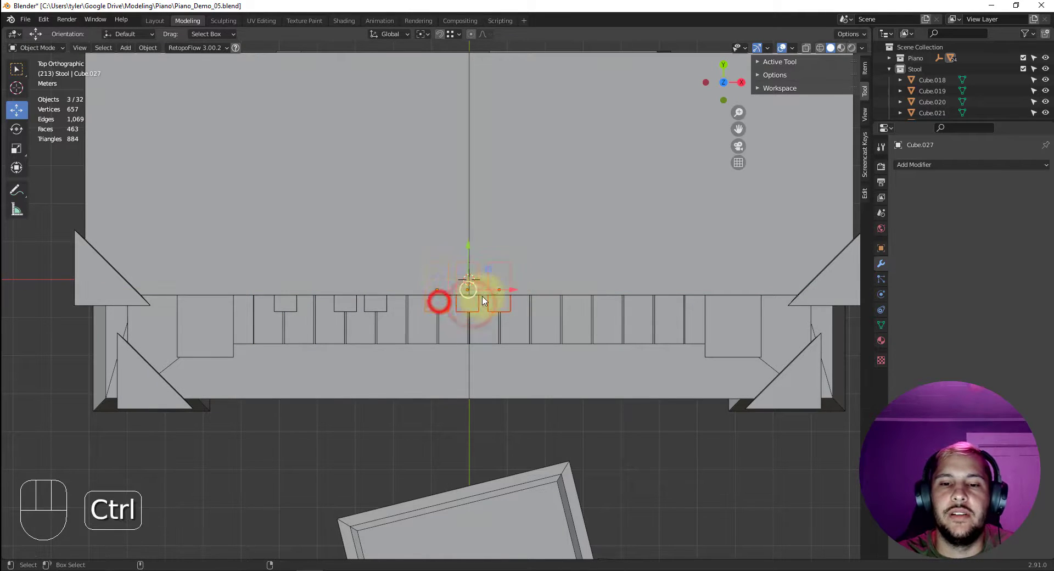
pyautogui.hotkey('ctrl', 'd')
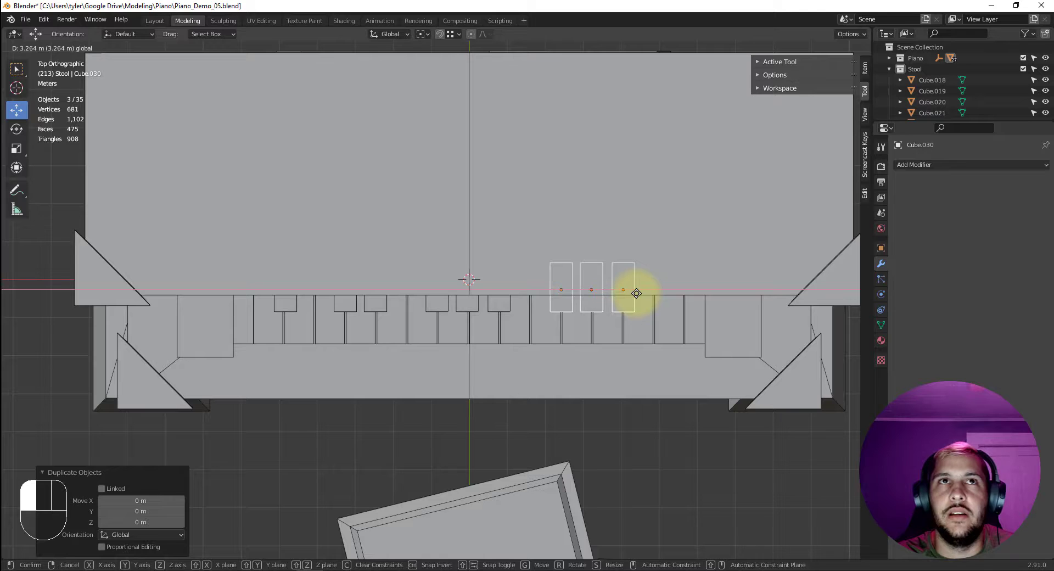
pyautogui.click(637, 293)
# - Move the twelfth-gap black key about 0.81 m along X over the last gap, and deselect it
pyautogui.click(631, 305)
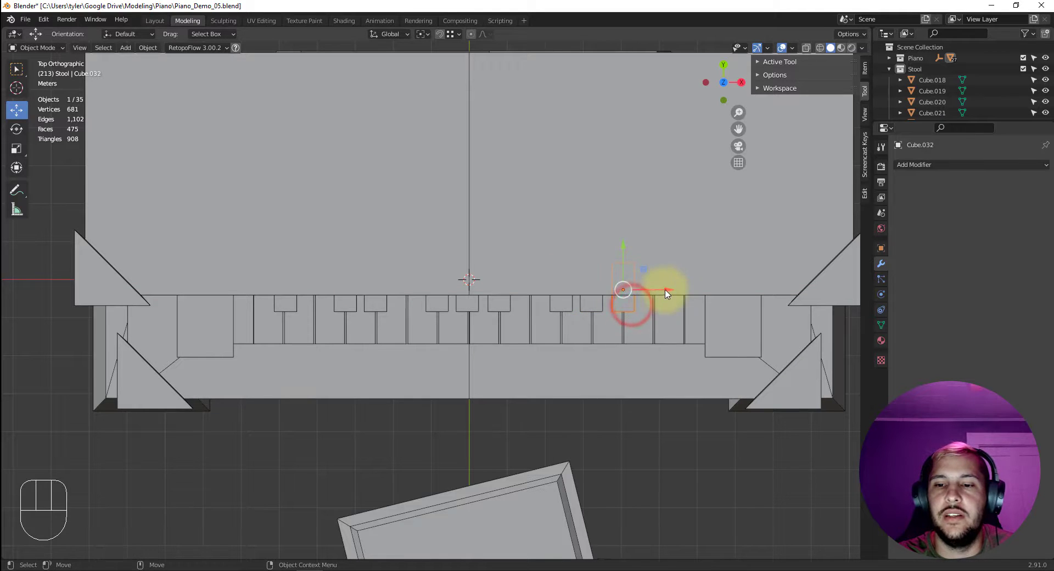
pyautogui.moveTo(666, 293); pyautogui.dragTo(700, 288)
pyautogui.keyDown('alt'); pyautogui.moveTo(604, 381); pyautogui.dragTo(677, 308); pyautogui.keyUp('alt')
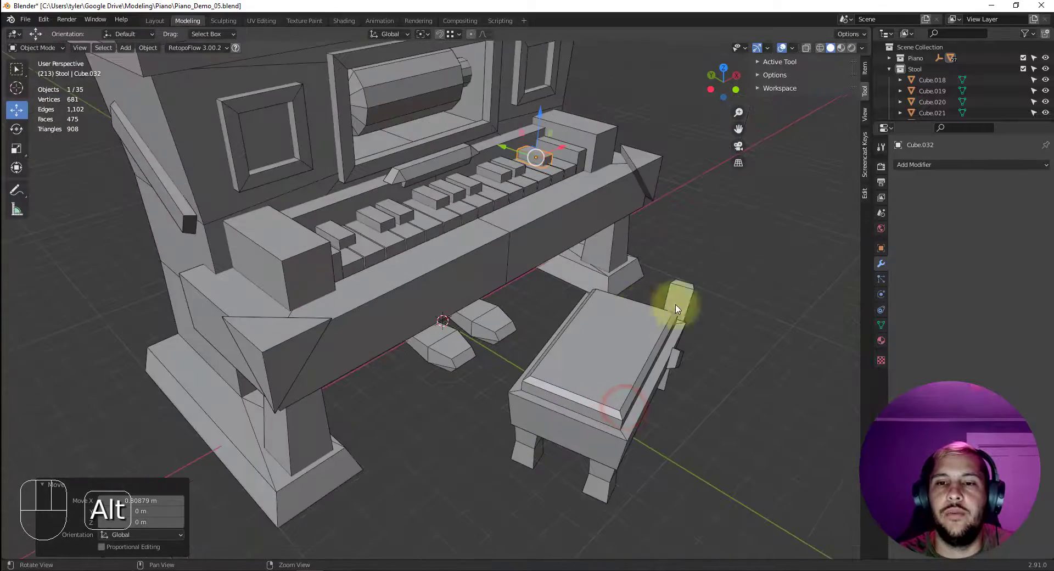
pyautogui.click(776, 299)
pyautogui.keyDown('alt'); pyautogui.moveTo(776, 299); pyautogui.dragTo(423, 356); pyautogui.keyUp('alt')
pyautogui.keyDown('alt'); pyautogui.moveTo(463, 268); pyautogui.dragTo(403, 299); pyautogui.keyUp('alt')
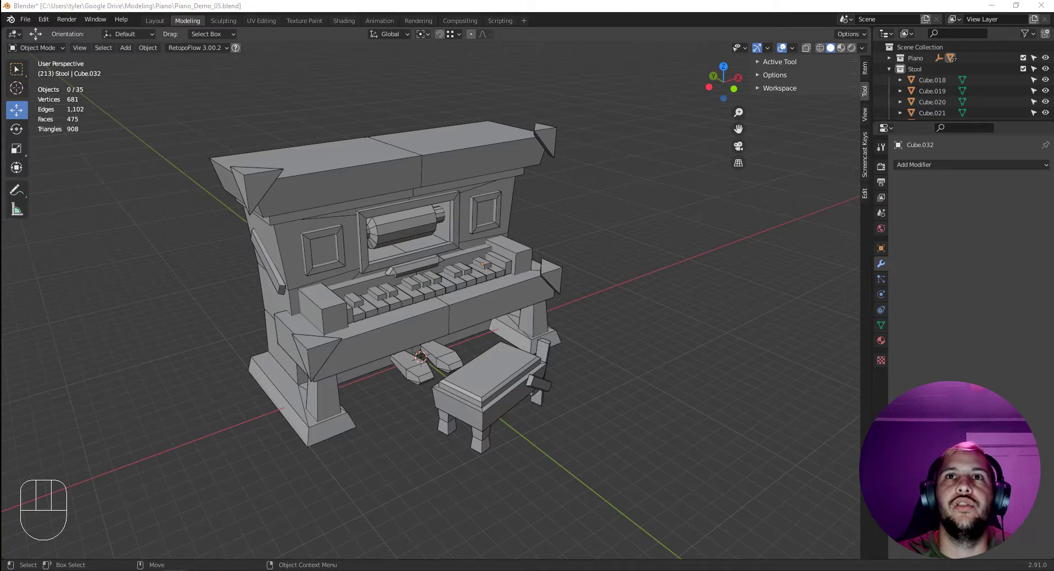
# - Switch to the browser to examine the secondary props and full views of the Westfall Defias Pianola on ArtStation, and return to Blender
pyautogui.moveTo(497, 0); pyautogui.dragTo(467, 97)
pyautogui.scroll(-2, 492, 304)
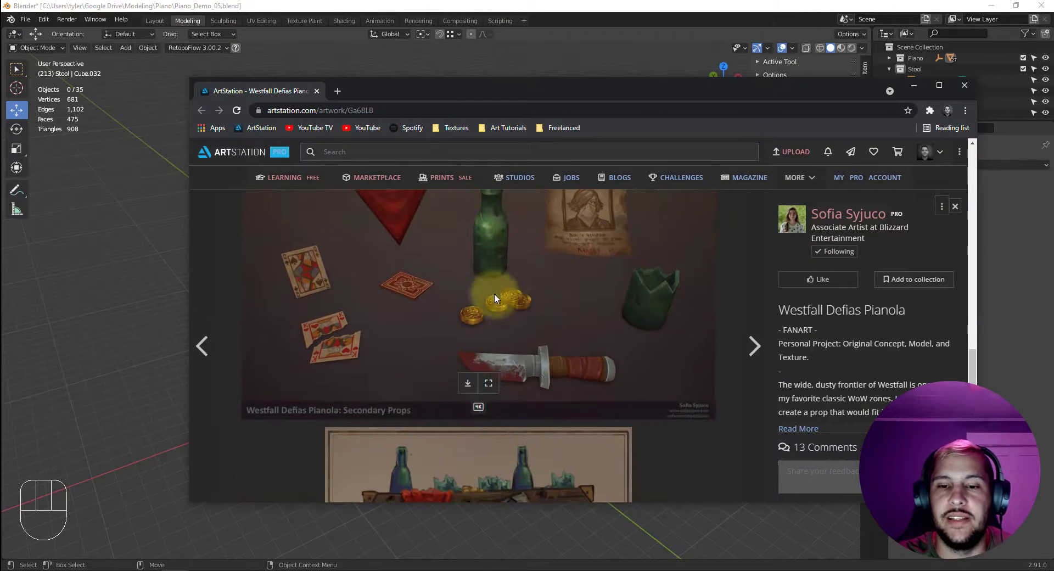
pyautogui.scroll(5, 523, 295)
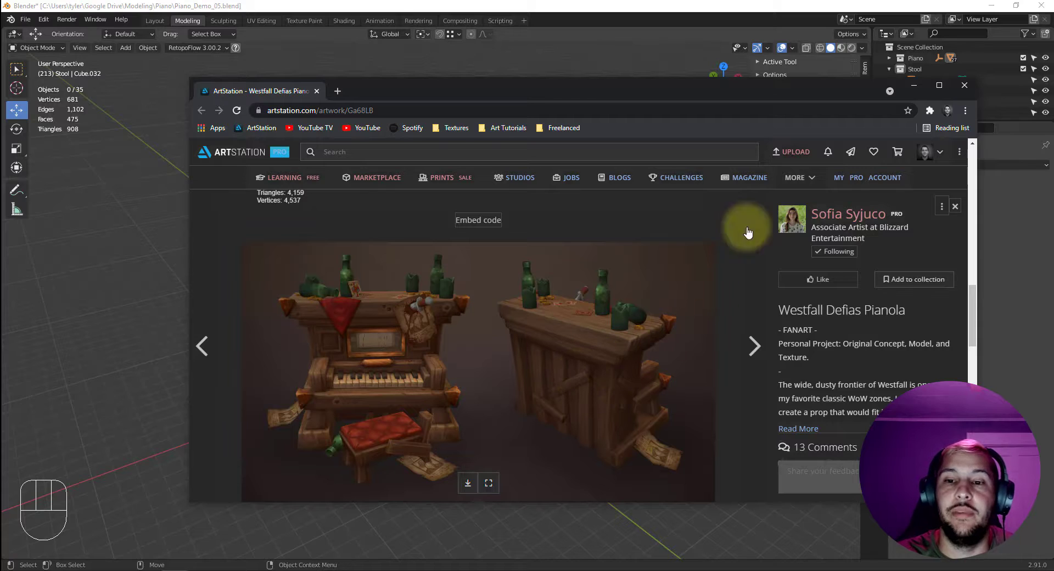
pyautogui.moveTo(492, 87); pyautogui.dragTo(494, 0)
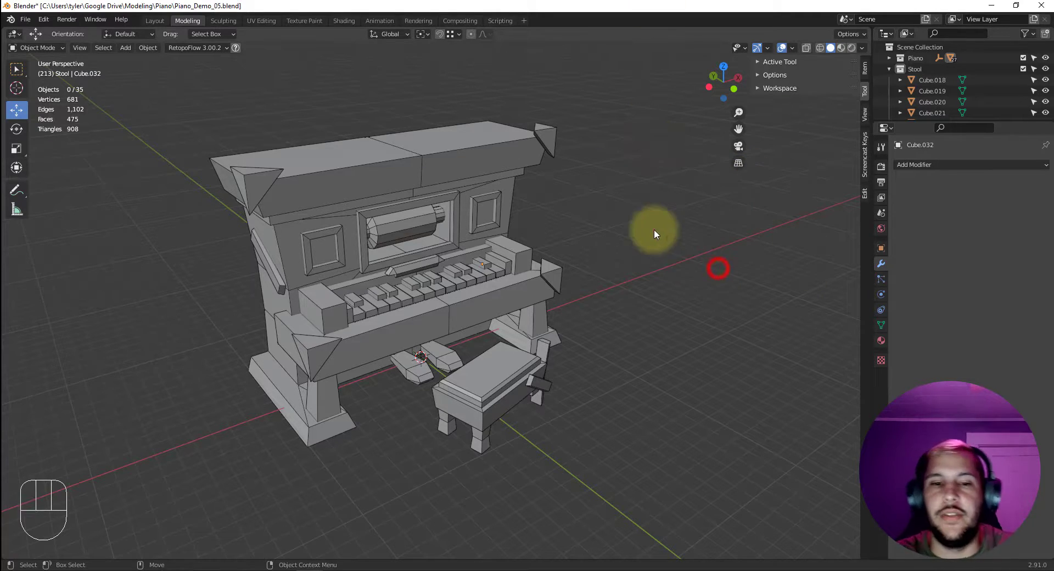
pyautogui.scroll(1, 654, 231)
pyautogui.scroll(-2, 638, 256)
pyautogui.keyDown('alt'); pyautogui.moveTo(647, 291); pyautogui.dragTo(623, 272); pyautogui.keyUp('alt')
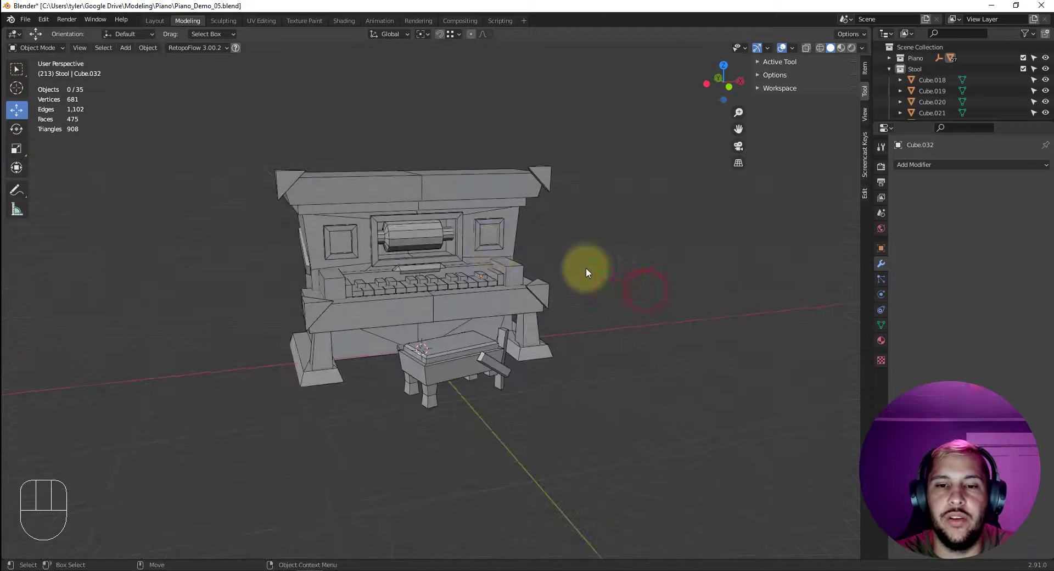
# - Select all faces of the mirrored piano body in Edit Mode to examine which part is real geometry, and return to Object Mode
pyautogui.hotkey('ctrl', 'a')
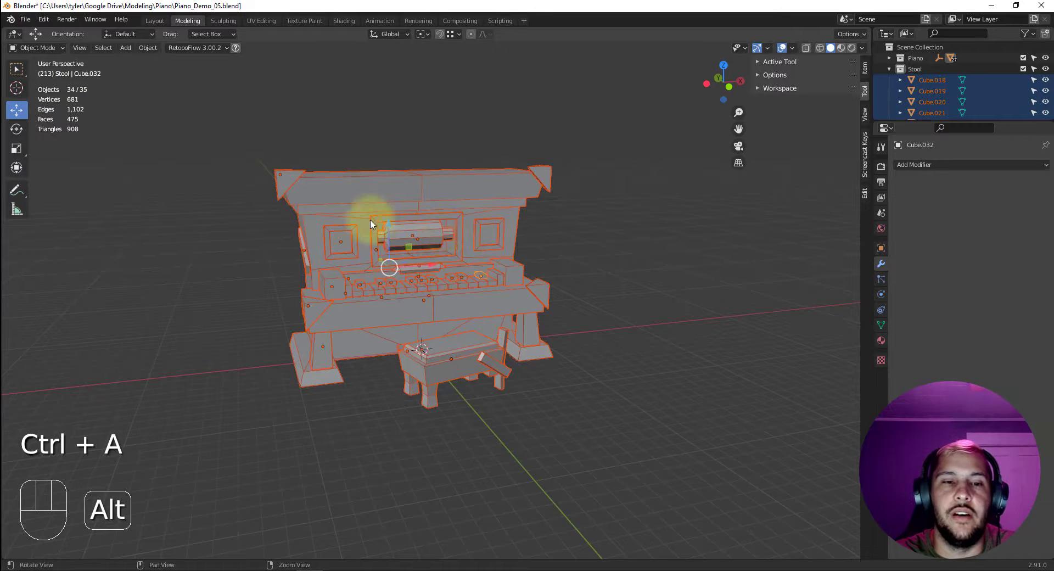
pyautogui.keyDown('alt'); pyautogui.moveTo(328, 233); pyautogui.dragTo(349, 237); pyautogui.keyUp('alt')
pyautogui.click(638, 226)
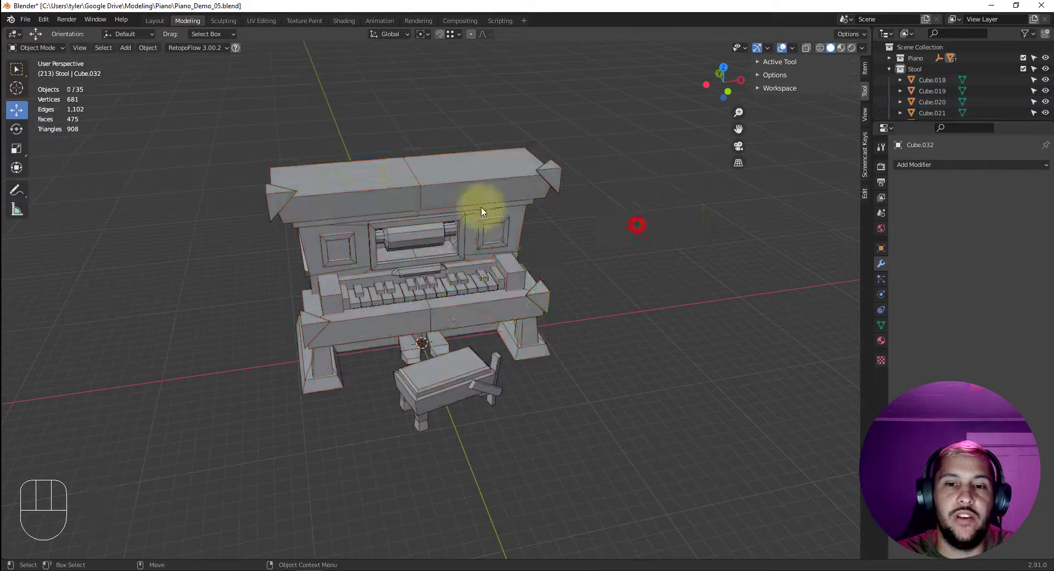
pyautogui.press('3')
pyautogui.press('4')
pyautogui.click(383, 197)
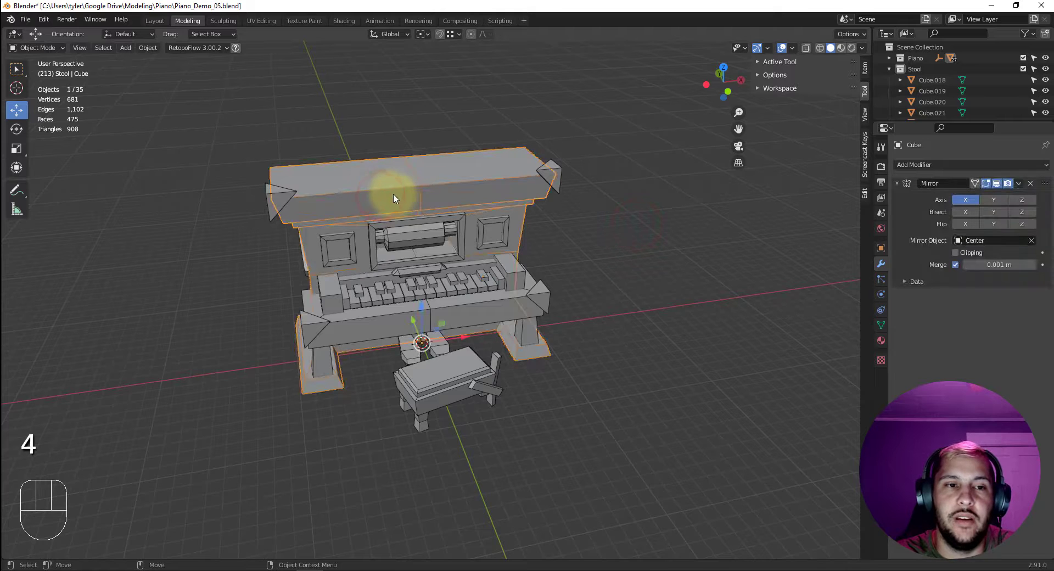
pyautogui.press('3')
pyautogui.click(383, 195)
pyautogui.hotkey('ctrl', 'a')
pyautogui.keyDown('alt'); pyautogui.moveTo(466, 207); pyautogui.dragTo(400, 193); pyautogui.keyUp('alt')
pyautogui.press('4')
# - Select all faces of the centre roll opening's mesh in Edit Mode, examine it up close, and return to Object Mode
pyautogui.click(395, 223)
pyautogui.press('3')
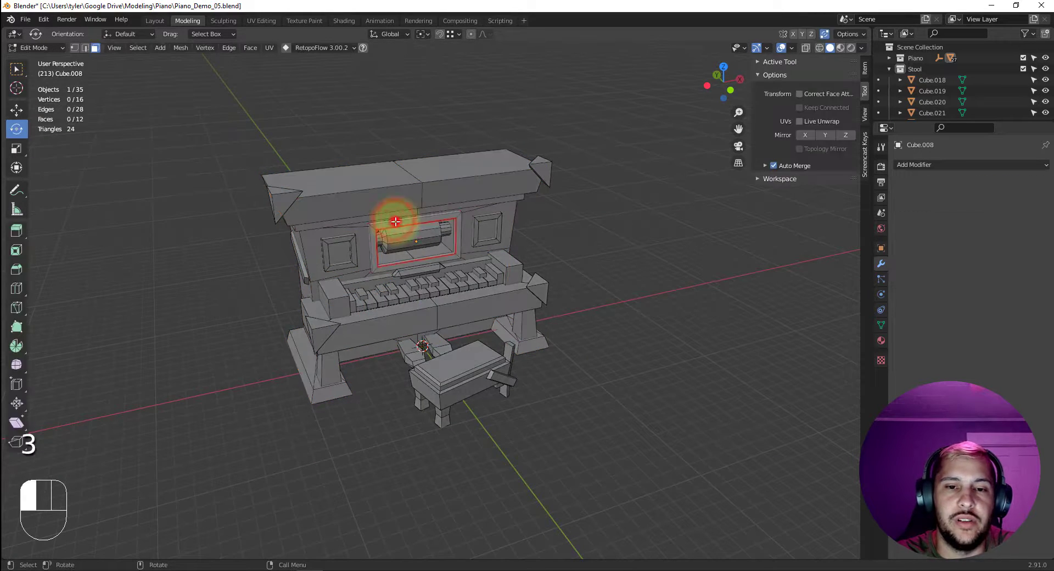
pyautogui.hotkey('ctrl', 'a')
pyautogui.scroll(2, 467, 226)
pyautogui.moveTo(467, 226)
pyautogui.keyDown('alt'); pyautogui.mouseDown()
pyautogui.moveTo(460, 235)
pyautogui.moveTo(523, 235)
pyautogui.moveTo(416, 243)
pyautogui.moveTo(375, 211)
pyautogui.moveTo(470, 216)
pyautogui.moveTo(462, 216)
pyautogui.mouseUp(); pyautogui.keyUp('alt')
pyautogui.scroll(4, 429, 216)
pyautogui.keyDown('alt'); pyautogui.moveTo(386, 177); pyautogui.dragTo(438, 221, button='middle'); pyautogui.keyUp('alt')
pyautogui.keyDown('alt'); pyautogui.moveTo(351, 168); pyautogui.dragTo(400, 278); pyautogui.keyUp('alt')
pyautogui.press('4')
# - Select all faces of the arrayed white key in Edit Mode to examine its base geometry, and return to Object Mode
pyautogui.click(430, 320)
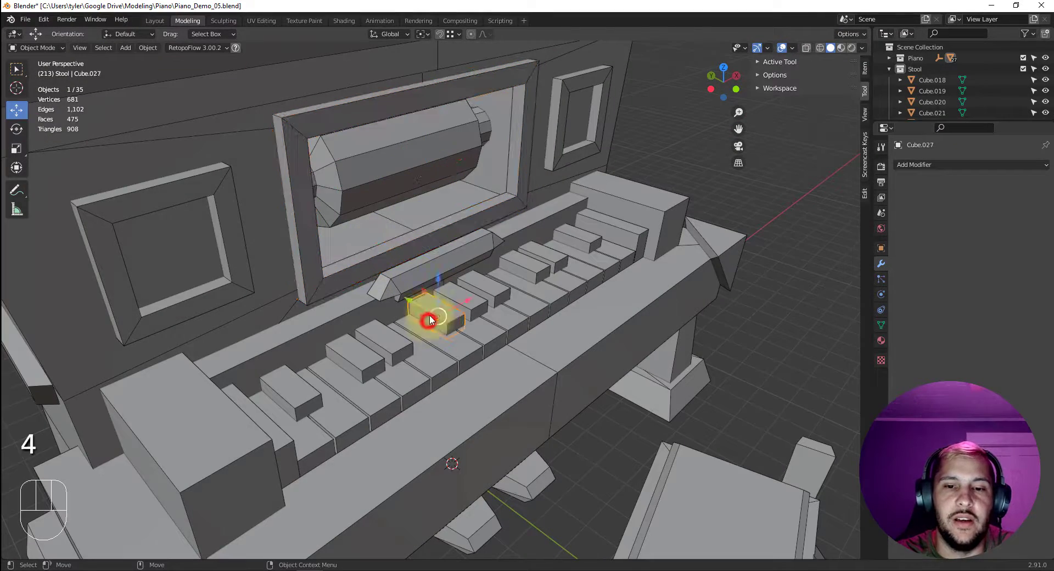
pyautogui.click(433, 383)
pyautogui.keyDown('alt'); pyautogui.moveTo(432, 369); pyautogui.dragTo(434, 336); pyautogui.keyUp('alt')
pyautogui.press('3')
pyautogui.hotkey('ctrl', 'a')
pyautogui.scroll(-5, 372, 355)
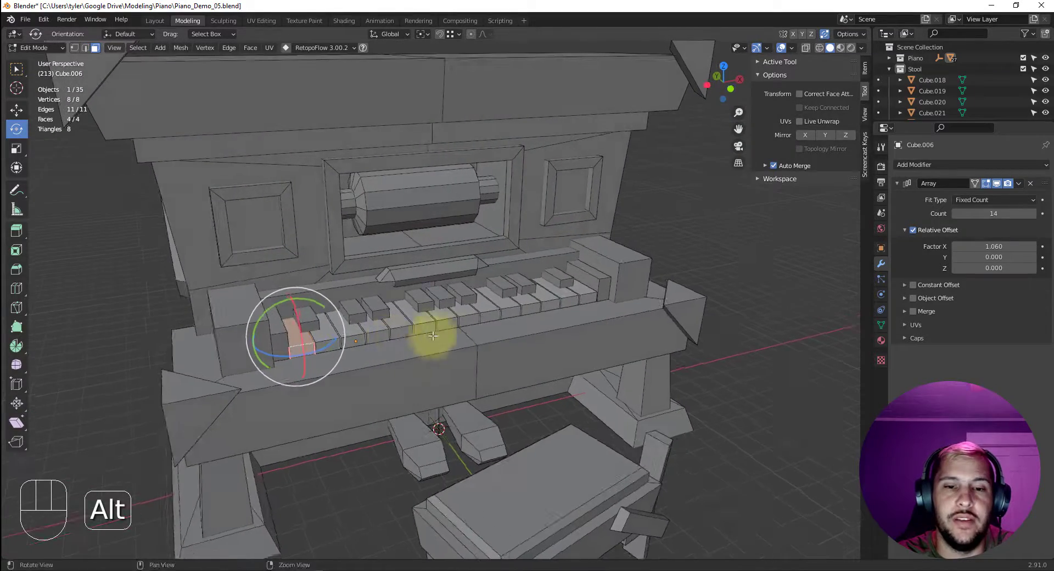
pyautogui.press('4')
pyautogui.scroll(-3, 455, 347)
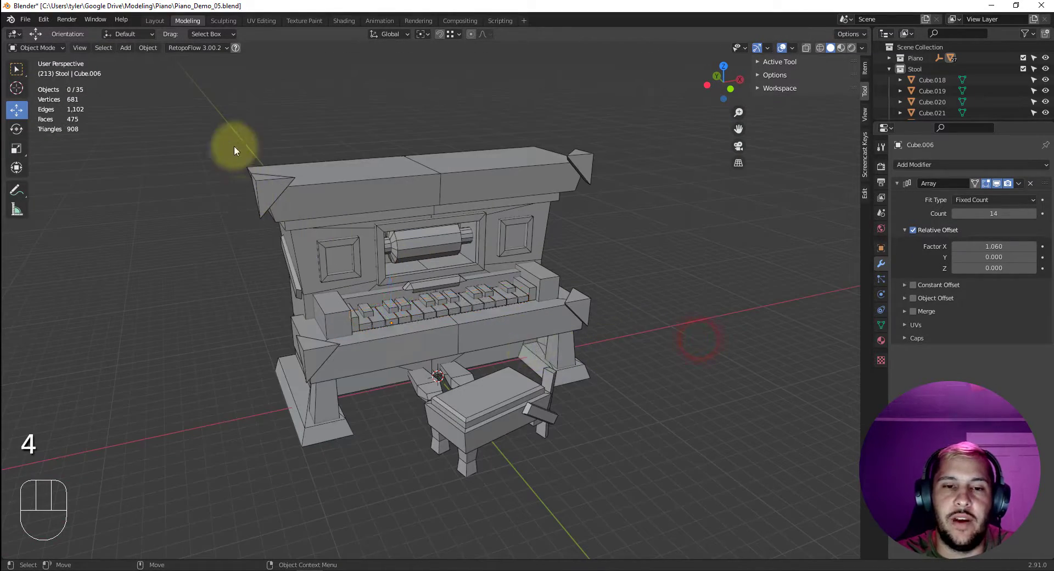
# - Save the scene under the new file name Piano_Demo_08.blend and clear the object selection
pyautogui.moveTo(301, 211); pyautogui.dragTo(714, 486)
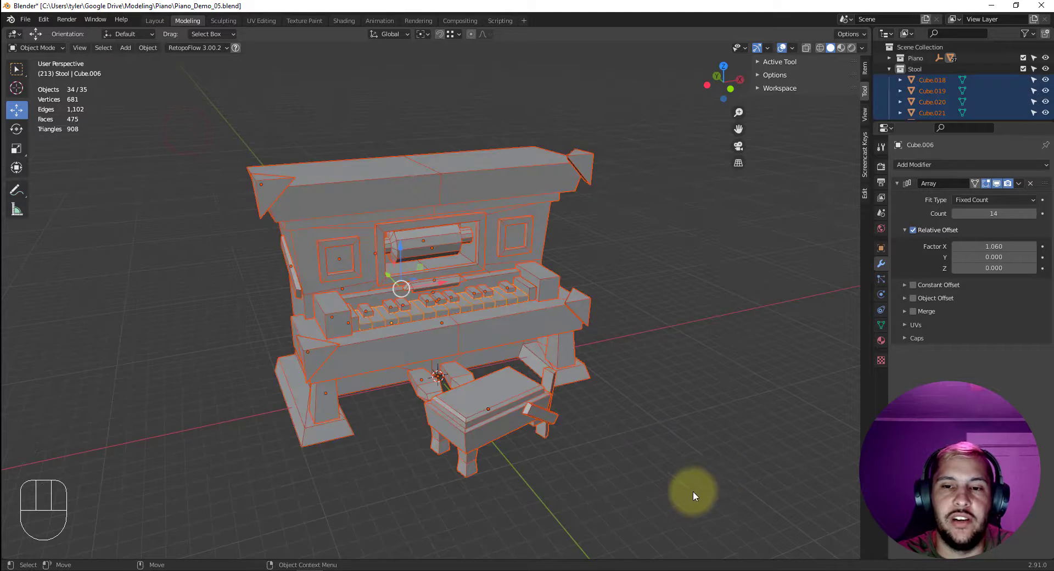
pyautogui.keyDown('alt'); pyautogui.moveTo(616, 400); pyautogui.dragTo(648, 401); pyautogui.keyUp('alt')
pyautogui.moveTo(196, 125); pyautogui.dragTo(676, 475)
pyautogui.scroll(-2, 604, 390)
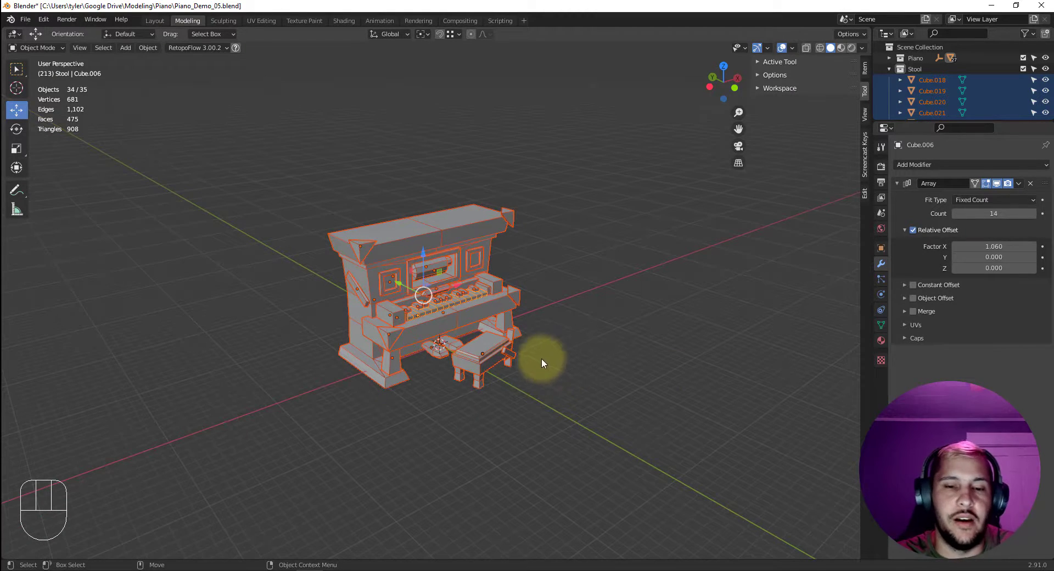
pyautogui.hotkey('shift', 'ctrl', 's')
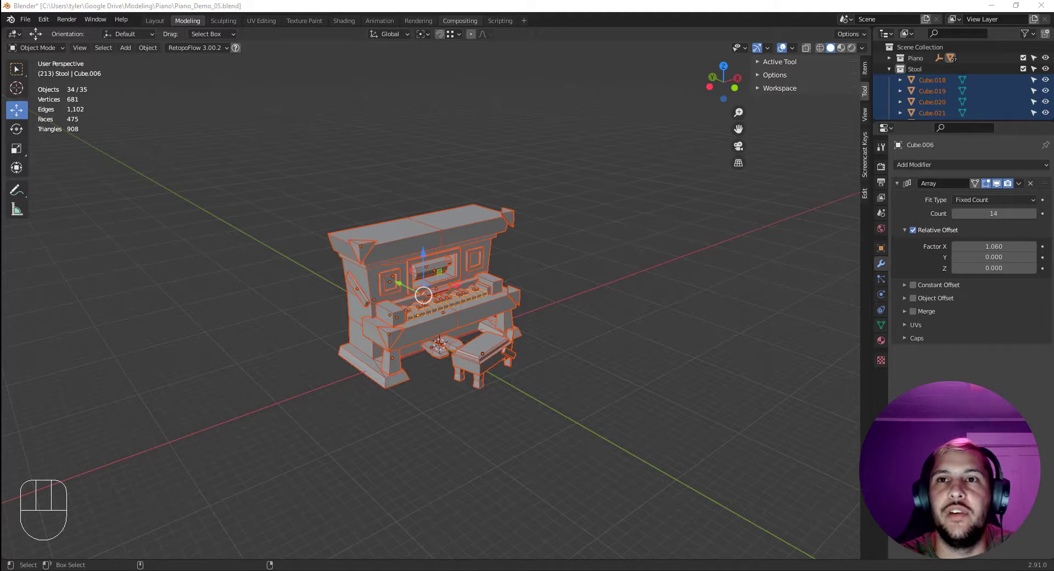
pyautogui.click(512, 249)
# - Duplicate all the piano and stool objects in place and isolate the copies in Local View
pyautogui.moveTo(318, 190); pyautogui.dragTo(597, 433)
pyautogui.hotkey('ctrl', 'd')
pyautogui.rightClick(510, 325)
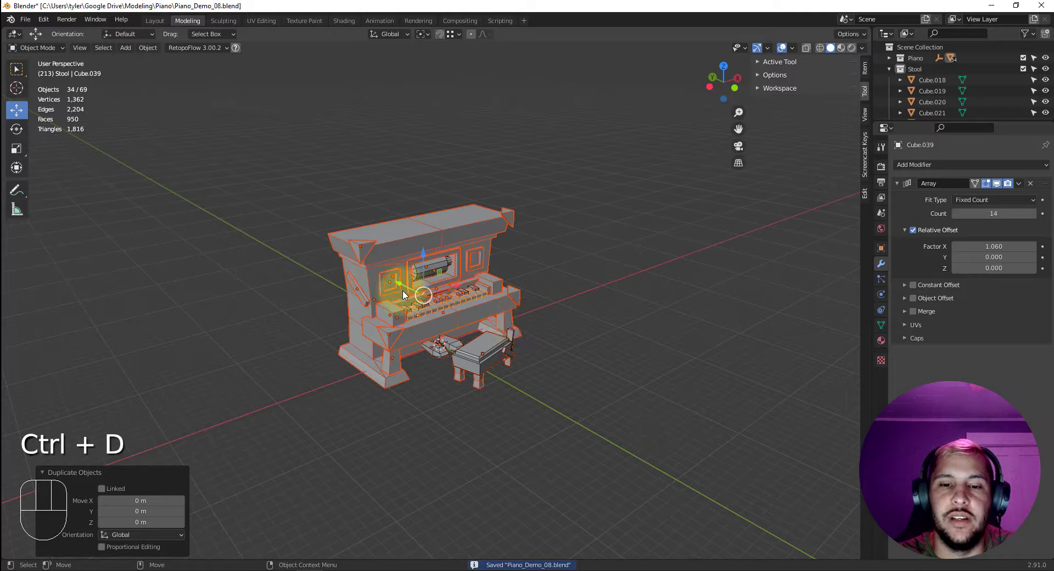
pyautogui.hotkey('shift', 'i')
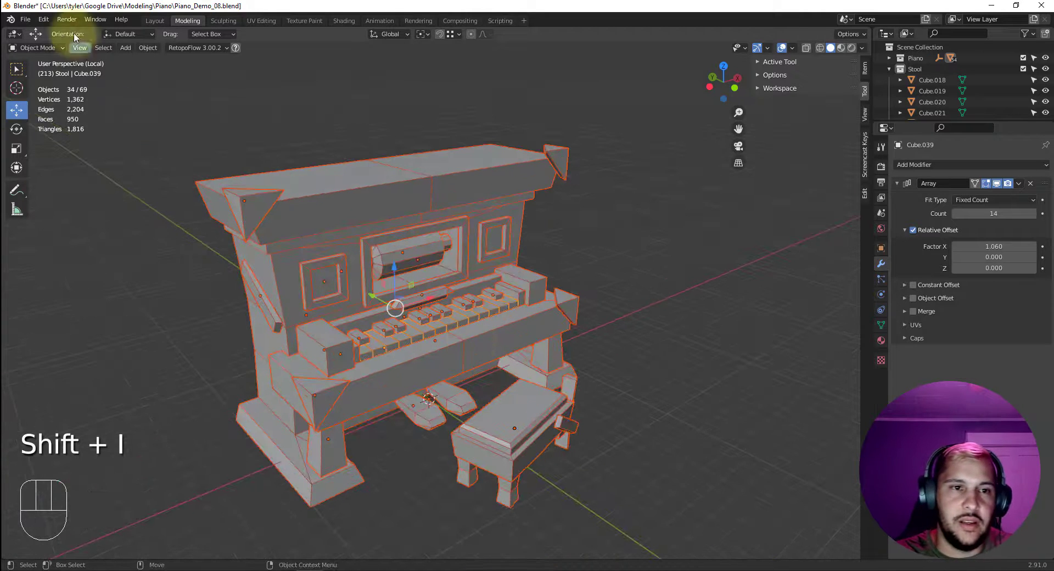
# - Convert the duplicated piano and stool objects to Mesh so their Mirror and Array modifiers become real geometry
pyautogui.click(146, 48)
pyautogui.moveTo(177, 251)
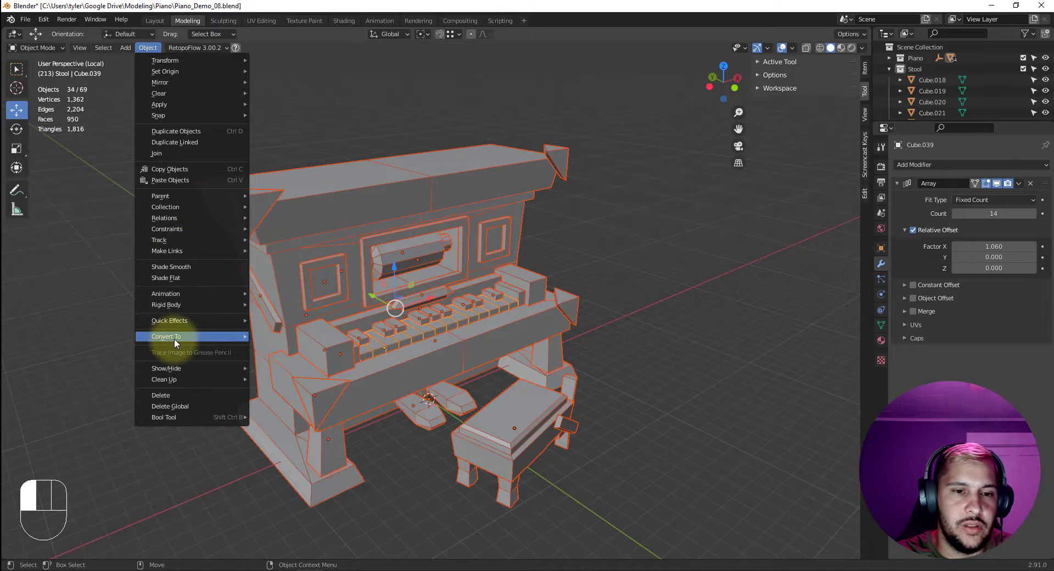
pyautogui.moveTo(173, 339)
pyautogui.click(299, 349)
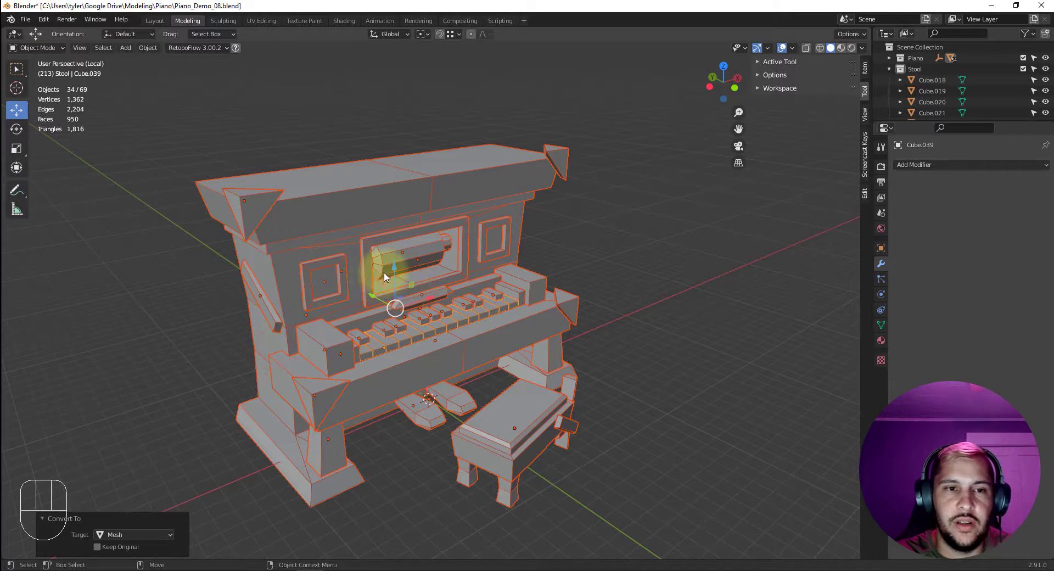
# - Select all faces of the converted copies in Edit Mode, examine their geometry from several sides, and return to Object Mode
pyautogui.press('3')
pyautogui.hotkey('ctrl', 'a')
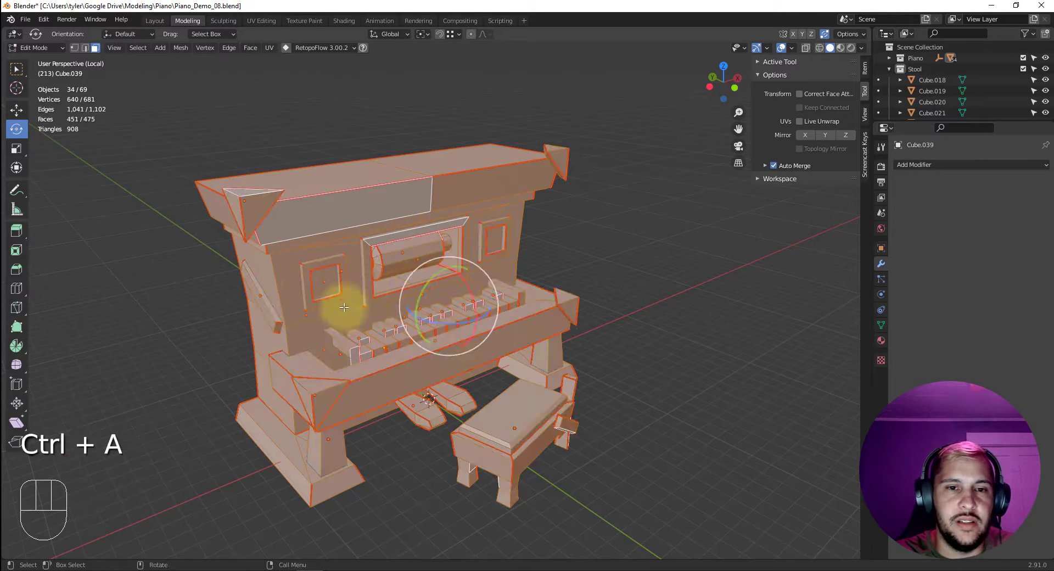
pyautogui.keyDown('alt'); pyautogui.moveTo(344, 308); pyautogui.dragTo(247, 224); pyautogui.keyUp('alt')
pyautogui.press('2')
pyautogui.press('w')
pyautogui.hotkey('ctrl', 'z')
pyautogui.press('3')
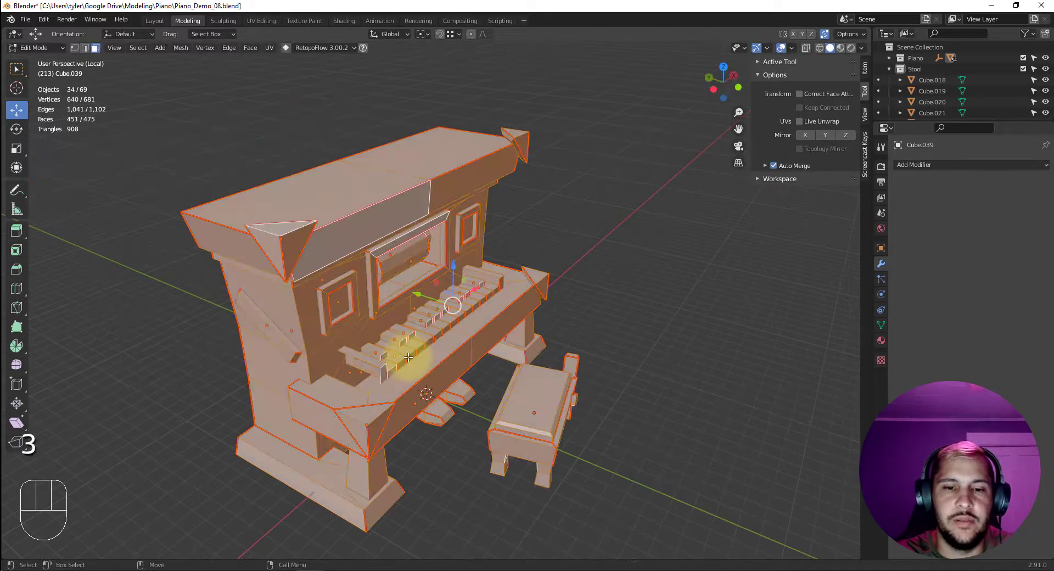
pyautogui.keyDown('alt'); pyautogui.moveTo(451, 361); pyautogui.dragTo(354, 343); pyautogui.keyUp('alt')
pyautogui.press('4')
# - Select all faces of the converted white-key row in Edit Mode to check whether every key is editable geometry
pyautogui.click(348, 331)
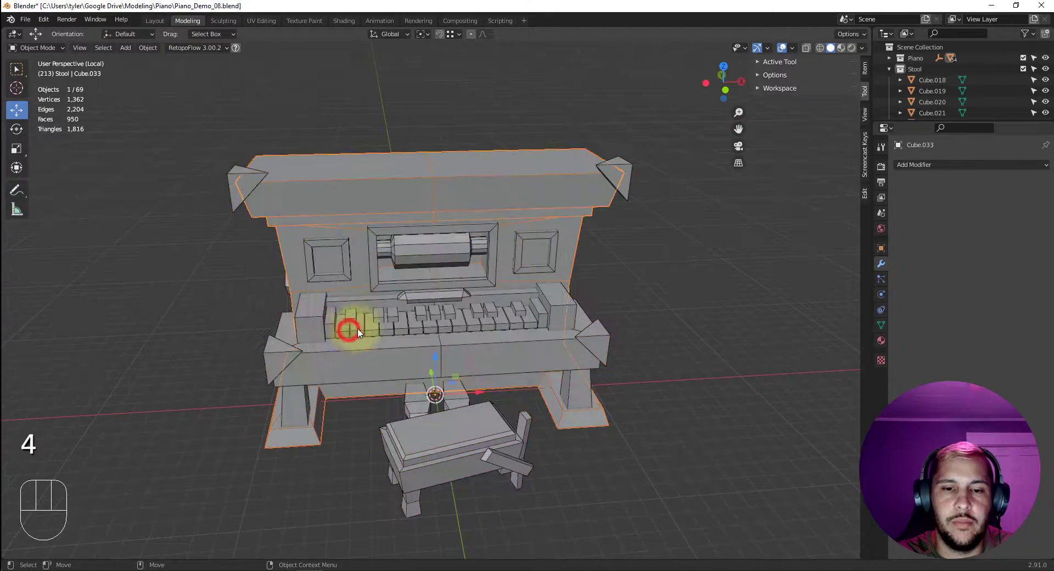
pyautogui.press('3')
pyautogui.click(355, 331)
pyautogui.press('4')
pyautogui.click(360, 334)
pyautogui.press('3')
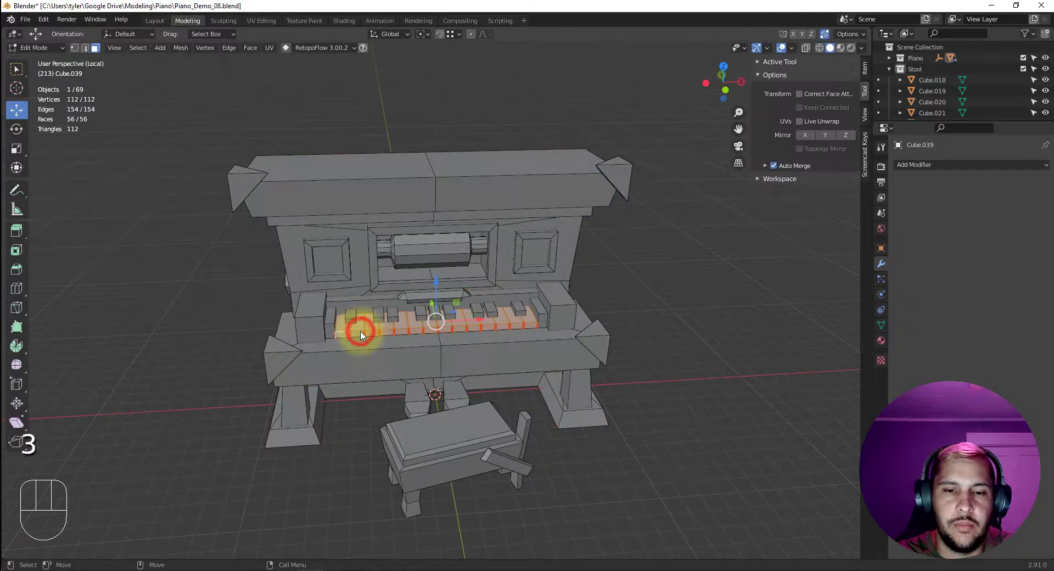
pyautogui.hotkey('ctrl', 'a')
pyautogui.keyDown('alt'); pyautogui.moveTo(358, 330); pyautogui.dragTo(354, 329); pyautogui.keyUp('alt')
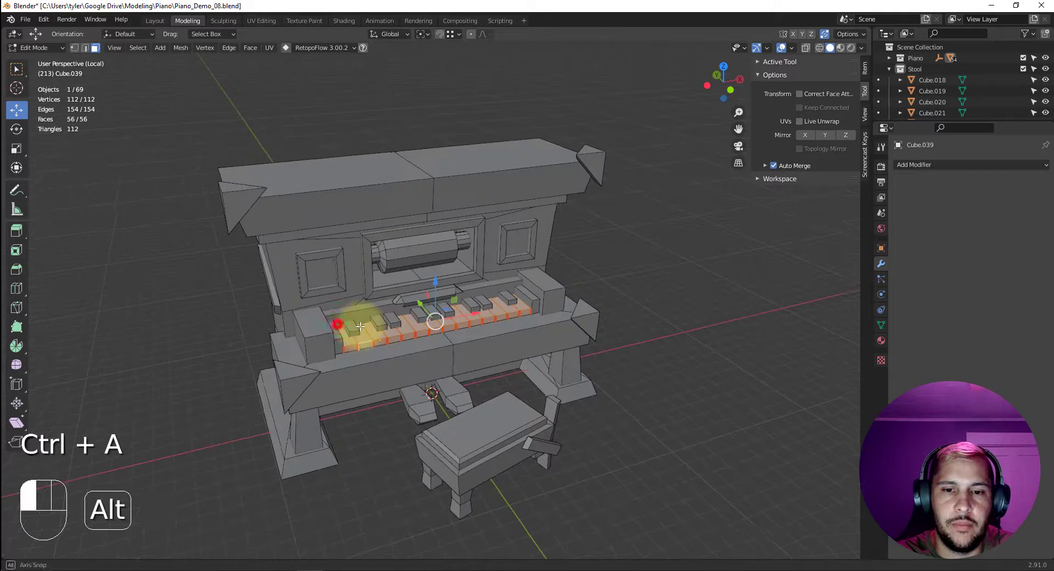
pyautogui.hotkey('ctrl', 'a')
# - Open all the converted copies together in Edit Mode, select all their faces to review the complete piano, and clear the face selection
pyautogui.press('4')
pyautogui.hotkey('ctrl', 'a')
pyautogui.press('3')
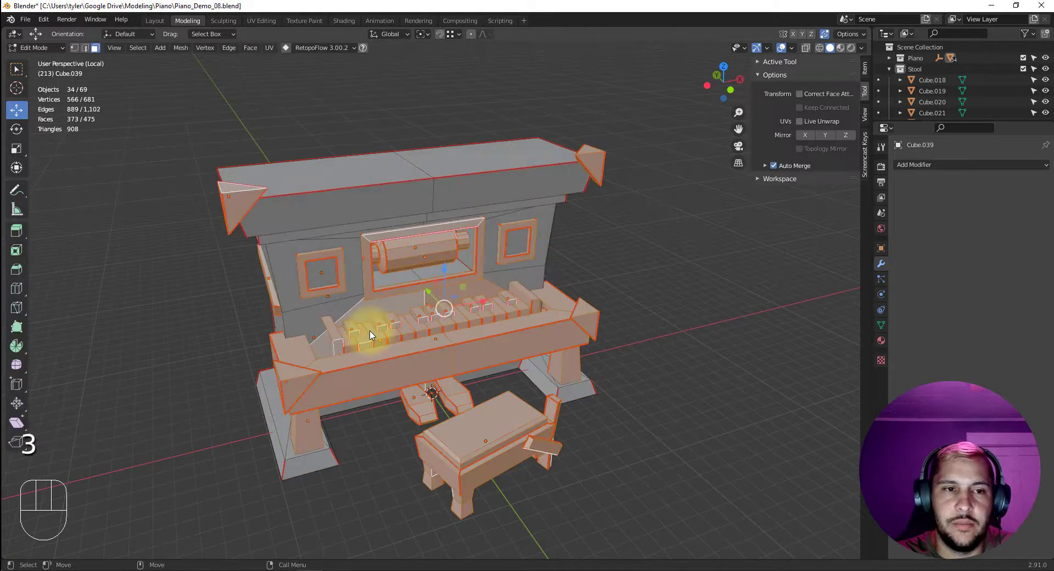
pyautogui.hotkey('ctrl', 'a')
pyautogui.moveTo(435, 341)
pyautogui.keyDown('alt'); pyautogui.mouseDown()
pyautogui.moveTo(486, 351)
pyautogui.moveTo(449, 302)
pyautogui.moveTo(358, 348)
pyautogui.moveTo(288, 325)
pyautogui.moveTo(252, 326)
pyautogui.moveTo(419, 325)
pyautogui.moveTo(518, 357)
pyautogui.moveTo(624, 337)
pyautogui.moveTo(750, 330)
pyautogui.moveTo(758, 313)
pyautogui.moveTo(725, 328)
pyautogui.moveTo(551, 349)
pyautogui.moveTo(407, 343)
pyautogui.moveTo(435, 345)
pyautogui.mouseUp(); pyautogui.keyUp('alt')
pyautogui.scroll(-2, 402, 342)
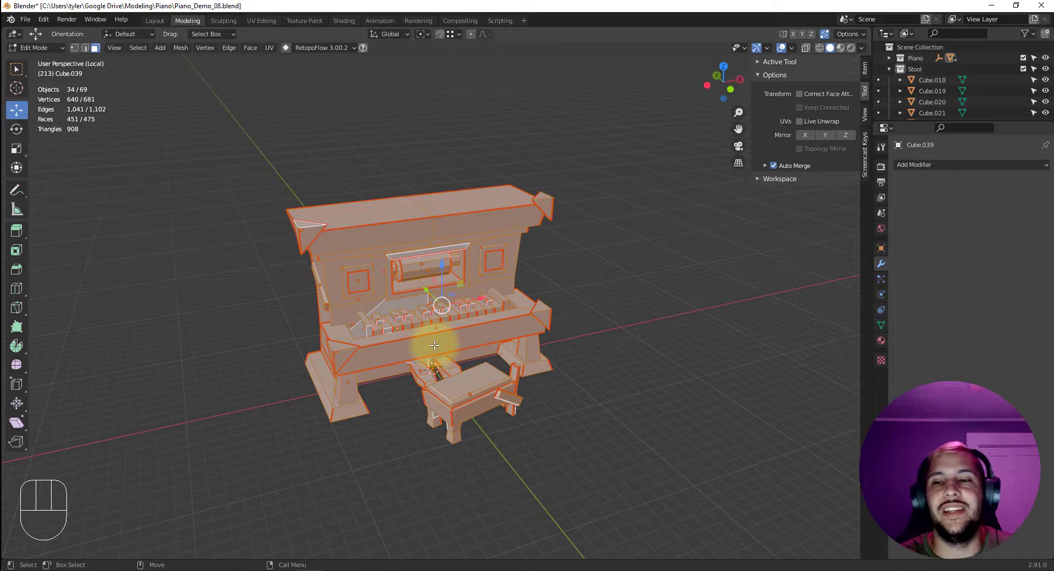
pyautogui.click(621, 313)
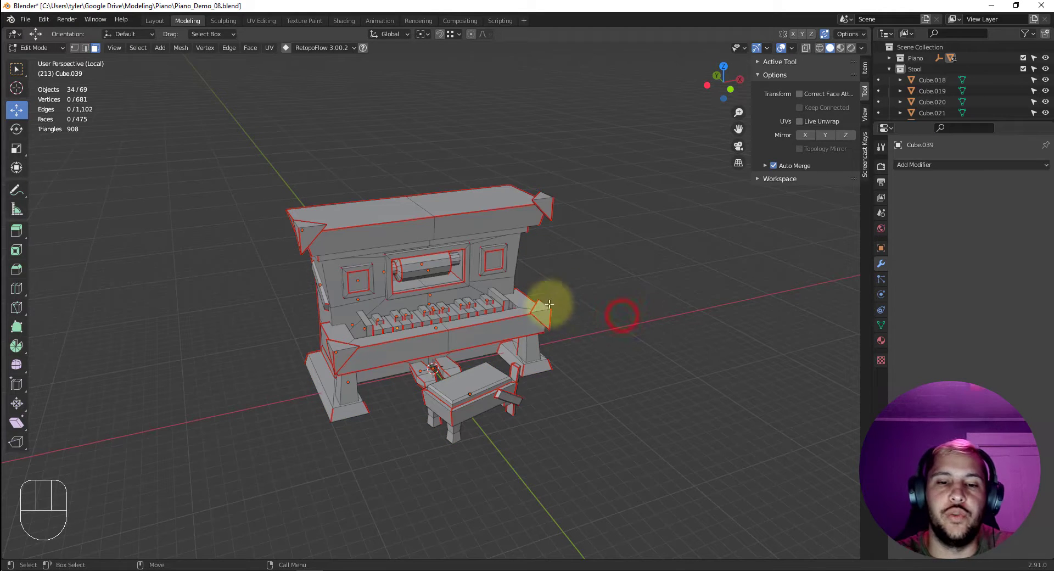
# - Return to Object Mode, delete all the converted copies, and leave local view to get back to the original piano and stool
pyautogui.keyDown('alt'); pyautogui.moveTo(574, 314); pyautogui.dragTo(553, 313); pyautogui.keyUp('alt')
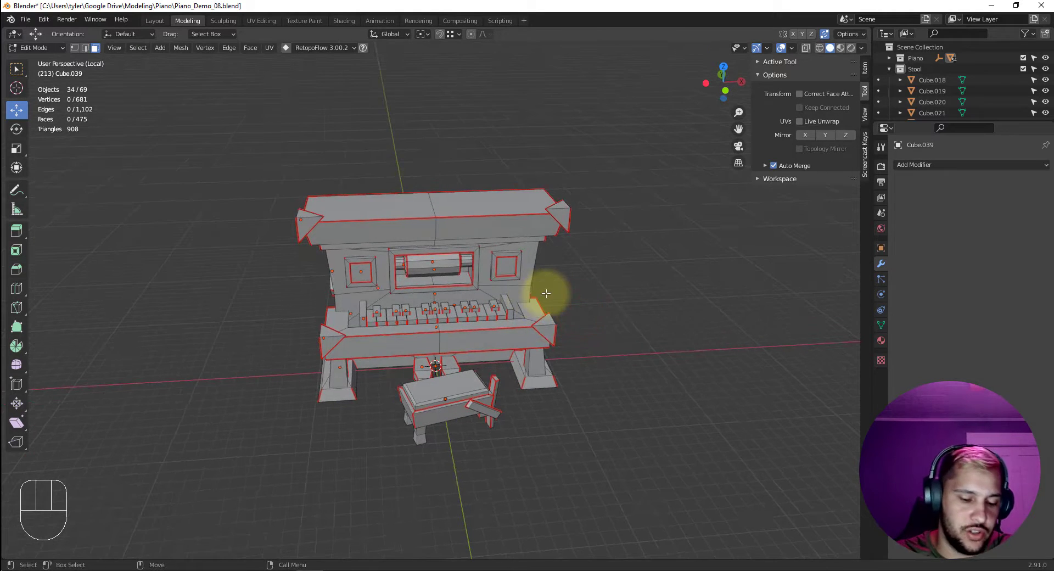
pyautogui.press('Tab')
pyautogui.click(630, 308)
pyautogui.click(530, 301)
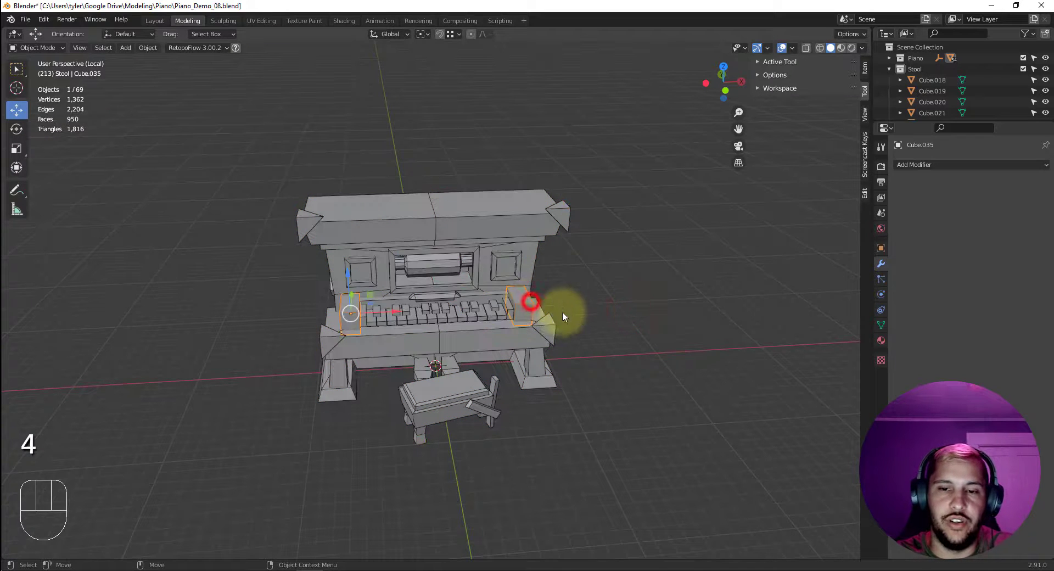
pyautogui.hotkey('ctrl', 'a')
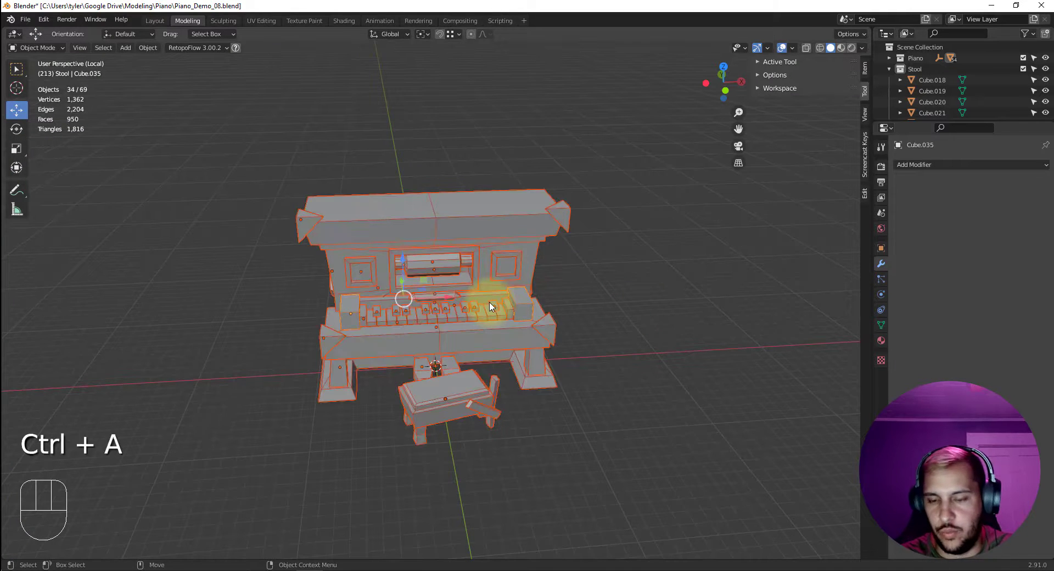
pyautogui.press('Delete')
pyautogui.hotkey('shift', 'i')
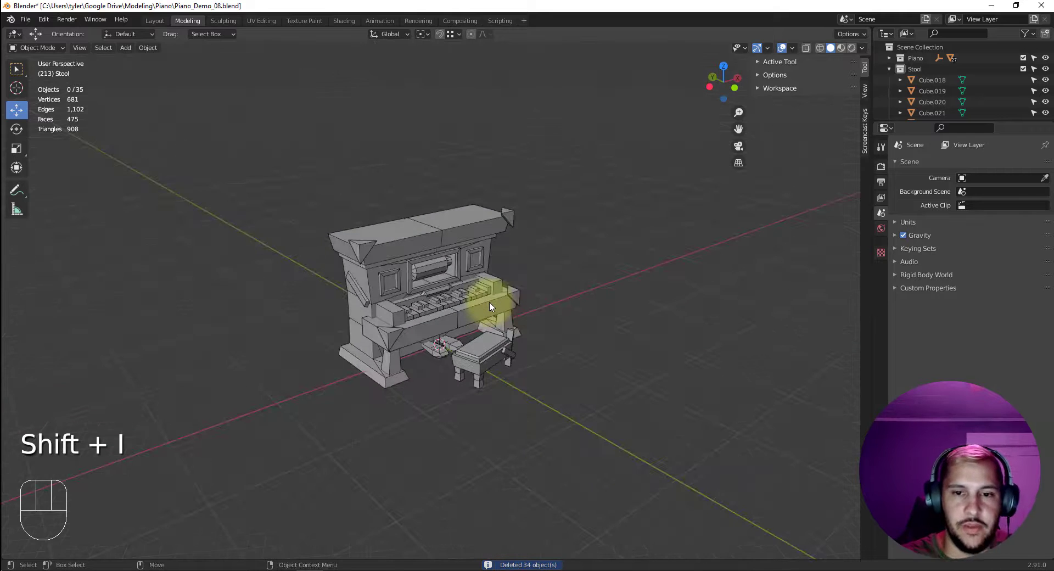
# - Check the original key rail and piano body for live Mirror modifiers, and review the full set of original parts and their collections
pyautogui.press('4')
pyautogui.click(458, 315)
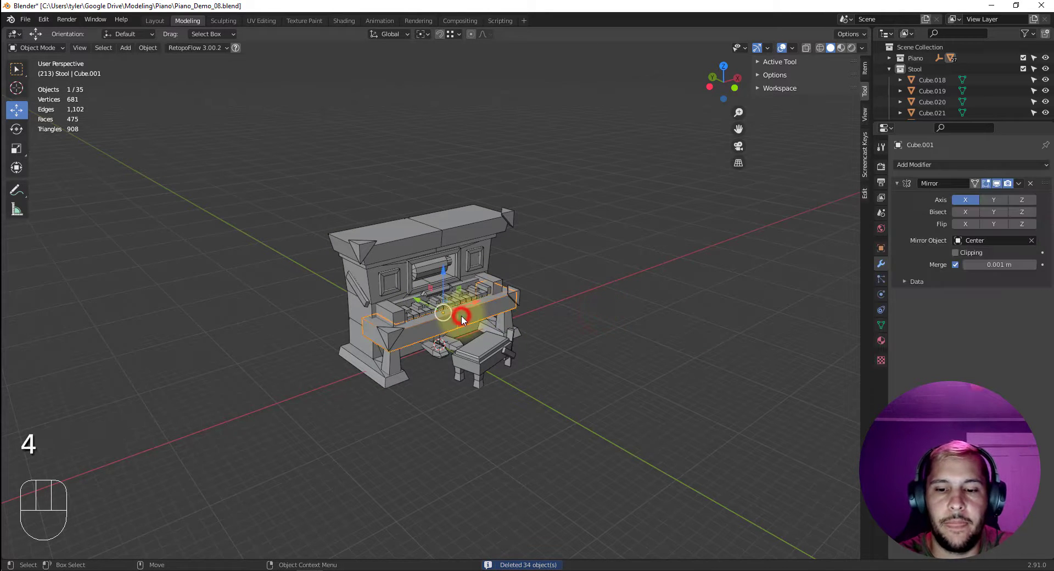
pyautogui.keyDown('alt'); pyautogui.moveTo(553, 335); pyautogui.dragTo(564, 338); pyautogui.keyUp('alt')
pyautogui.click(452, 325)
pyautogui.scroll(2, 603, 325)
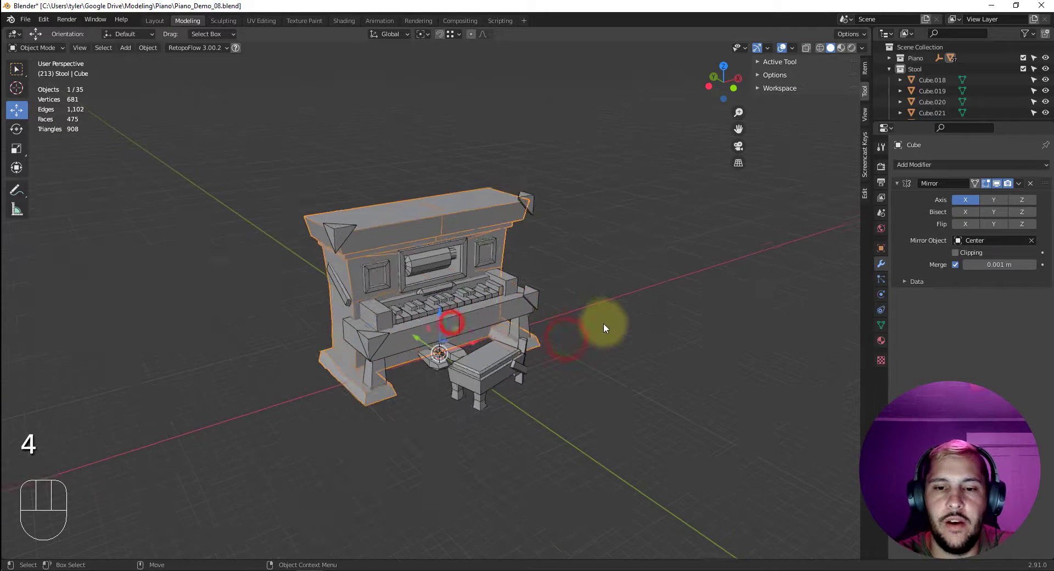
pyautogui.moveTo(648, 312)
pyautogui.keyDown('alt'); pyautogui.mouseDown()
pyautogui.moveTo(634, 305)
pyautogui.moveTo(653, 302)
pyautogui.mouseUp(); pyautogui.keyUp('alt')
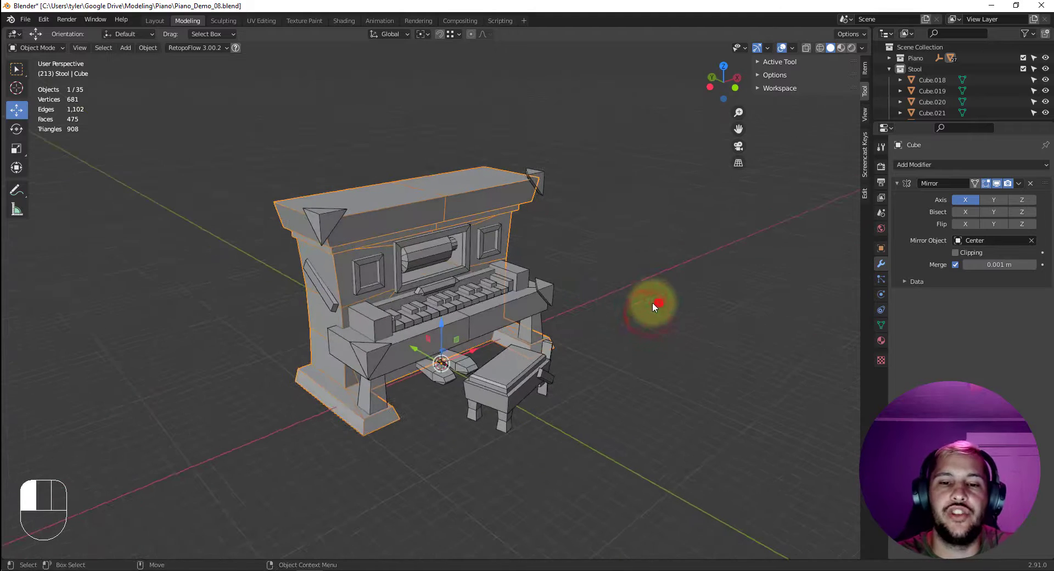
pyautogui.press('4')
pyautogui.moveTo(221, 152); pyautogui.dragTo(662, 467)
pyautogui.keyDown('alt'); pyautogui.moveTo(699, 437); pyautogui.dragTo(678, 423); pyautogui.keyUp('alt')
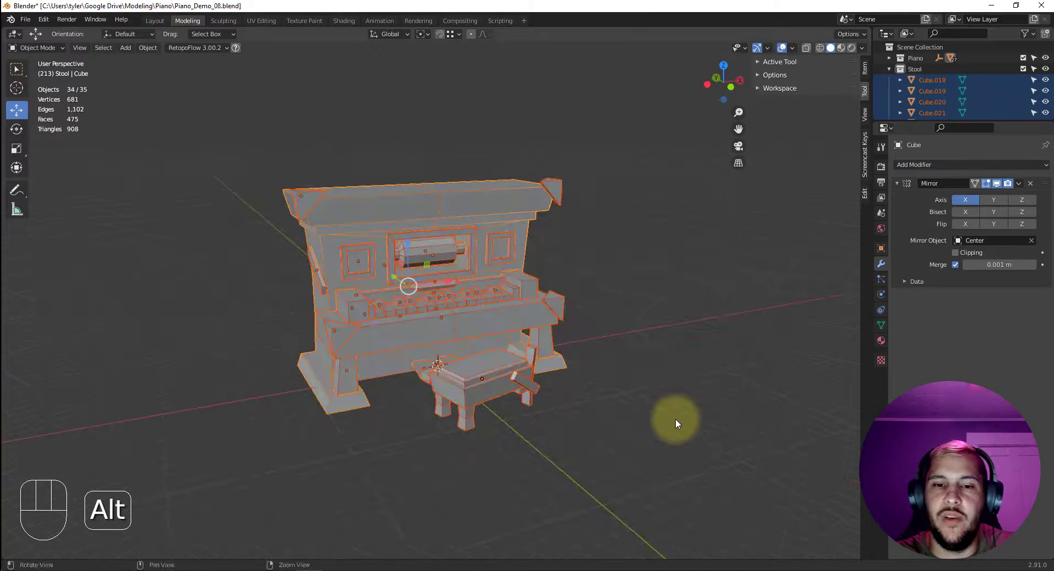
pyautogui.click(562, 296)
pyautogui.click(499, 313)
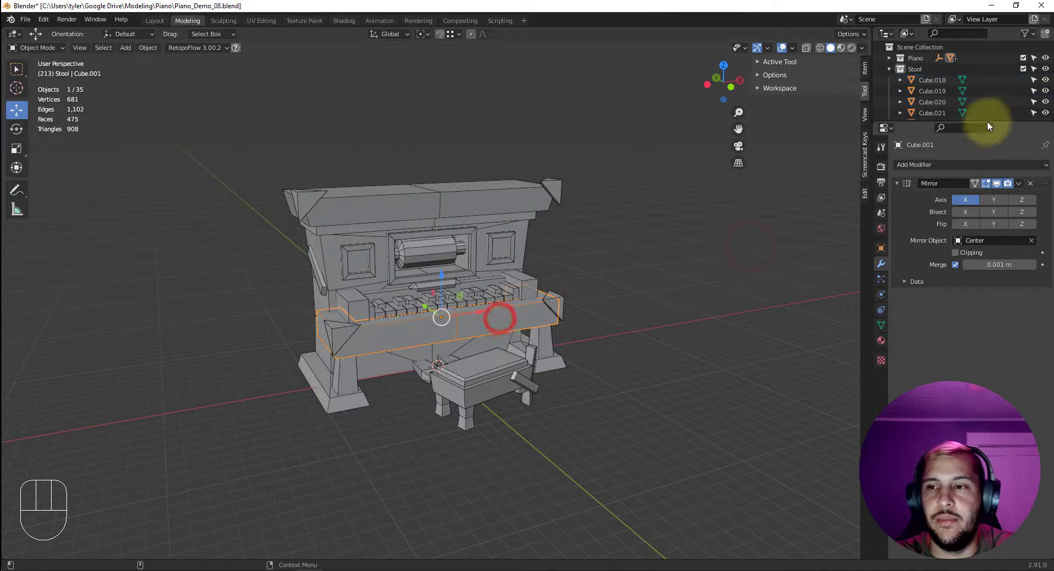
pyautogui.press('f')
pyautogui.scroll(-10, 938, 86)
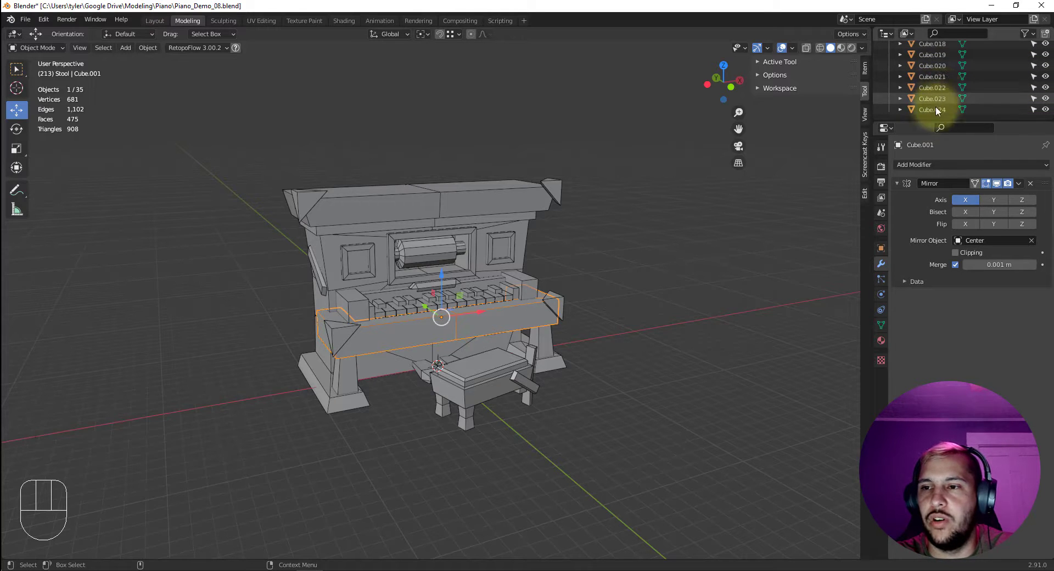
# - Select all the original piano and stool parts and start an FBX export
pyautogui.click(714, 256)
pyautogui.moveTo(225, 144); pyautogui.dragTo(673, 473)
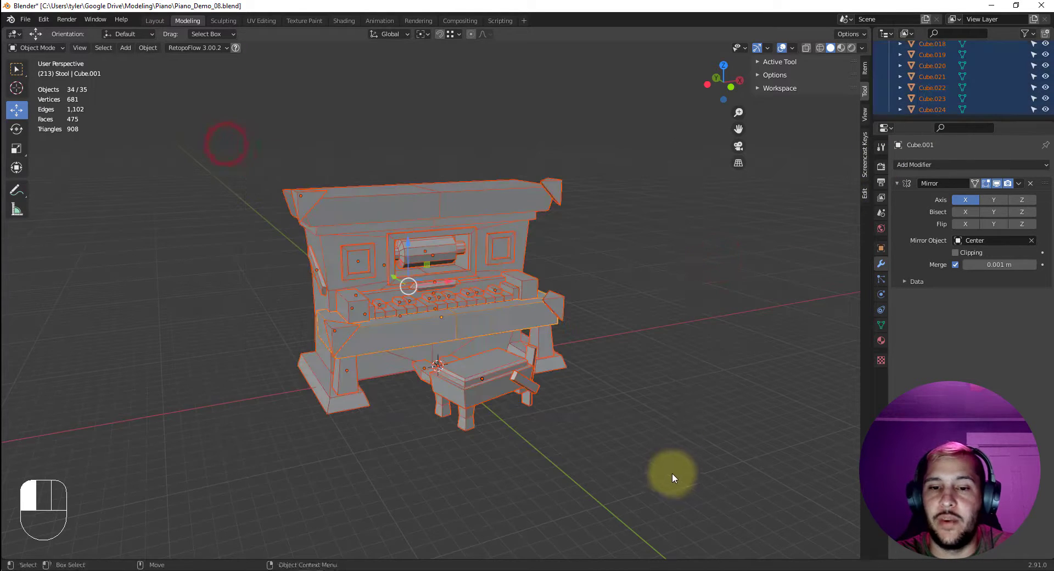
pyautogui.keyDown('alt'); pyautogui.moveTo(529, 462); pyautogui.dragTo(34, 455); pyautogui.keyUp('alt')
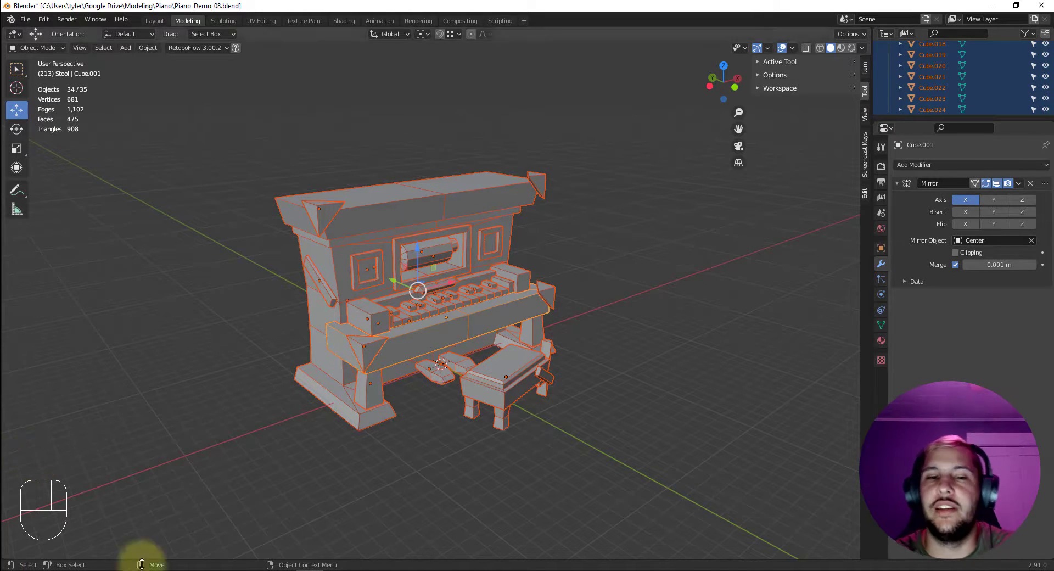
pyautogui.click(256, 346)
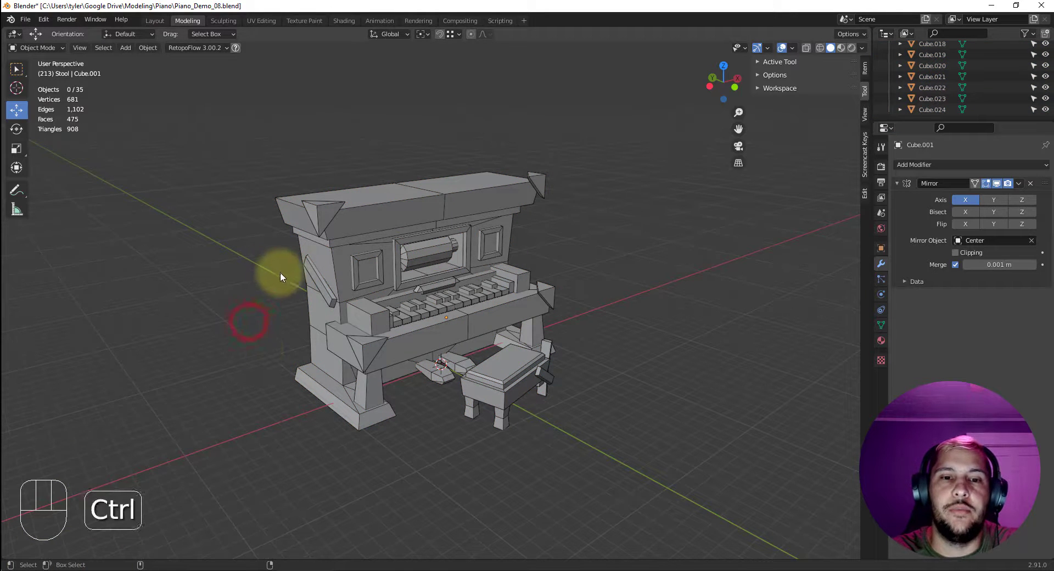
pyautogui.hotkey('ctrl', 'a')
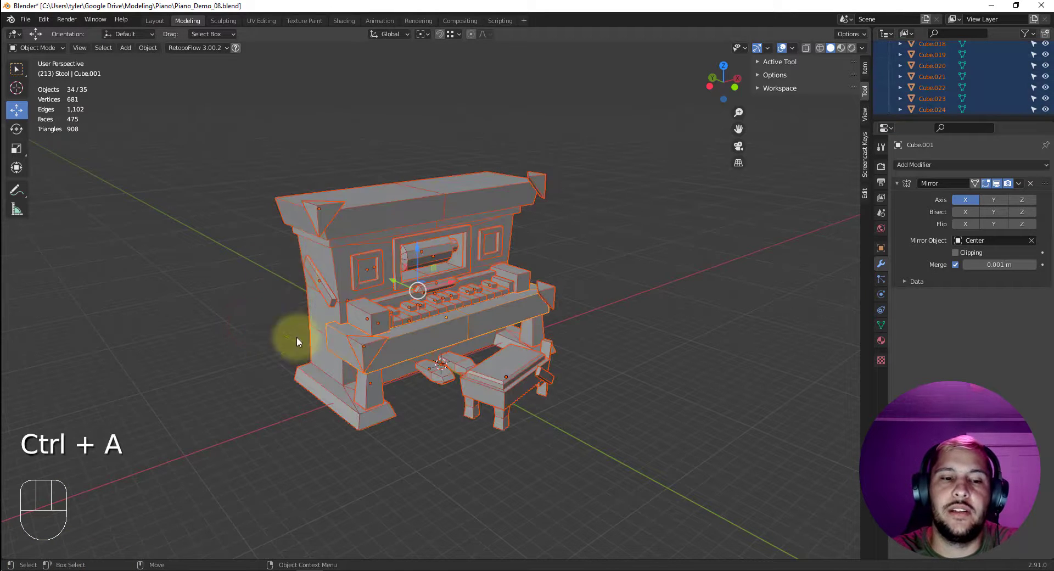
pyautogui.click(27, 21)
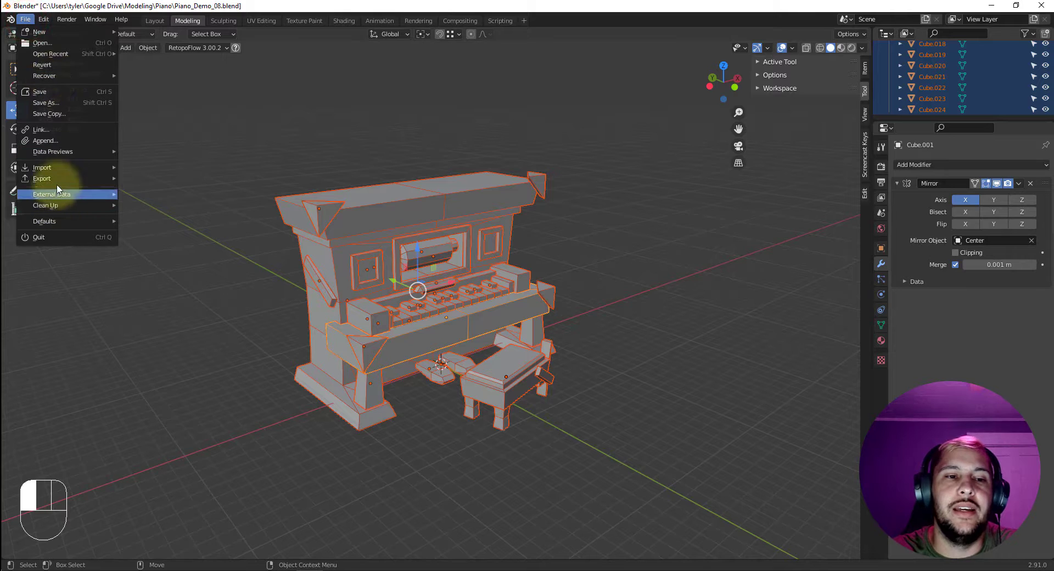
pyautogui.moveTo(61, 181)
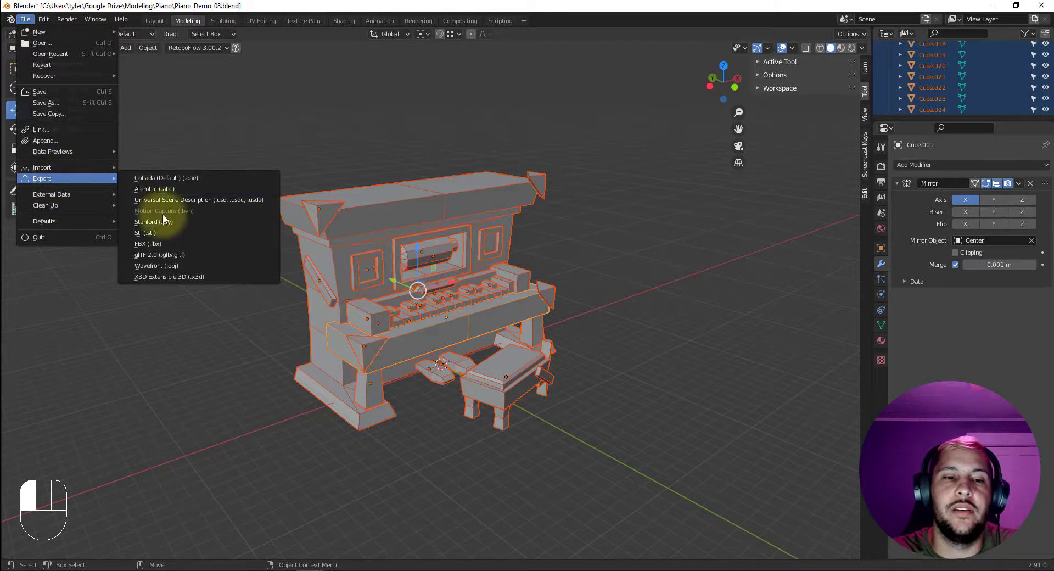
pyautogui.click(166, 242)
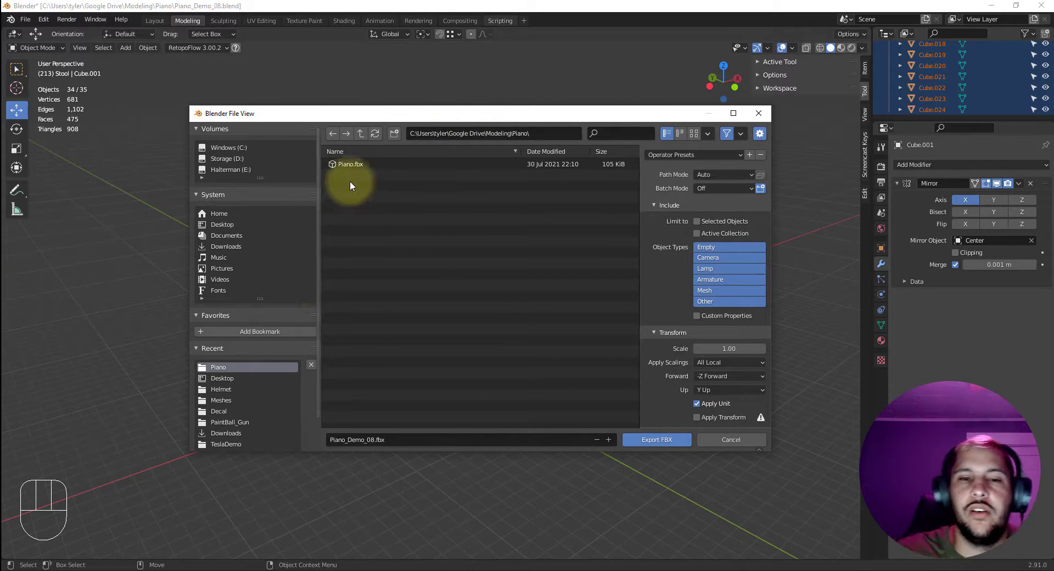
# - Name the export file Piano_Demo.fbx and limit the export to selected objects of the Mesh type
pyautogui.click(399, 442)
pyautogui.moveTo(366, 439); pyautogui.dragTo(431, 439)
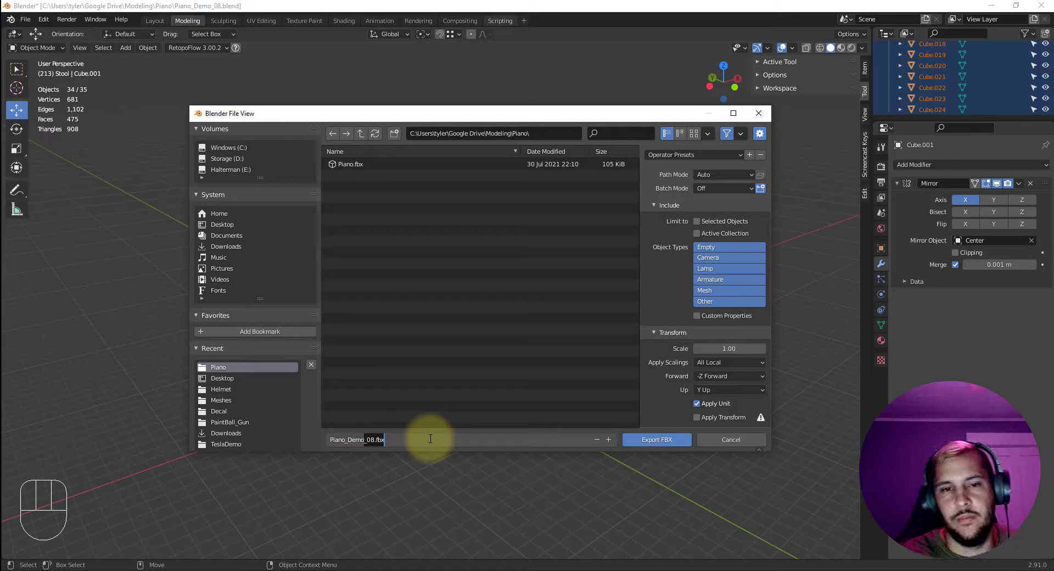
pyautogui.press('BackSpace')
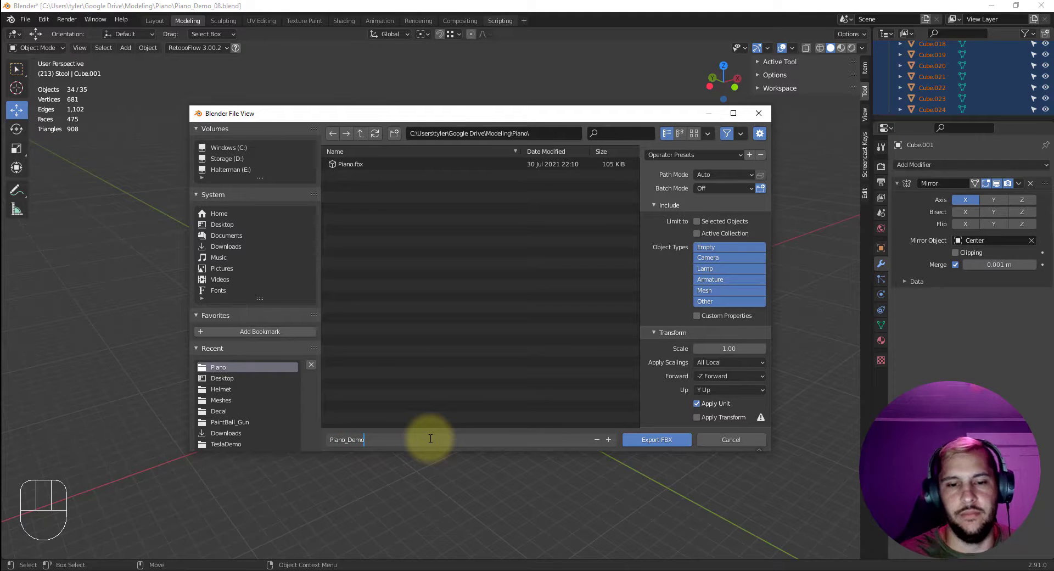
pyautogui.click(698, 221)
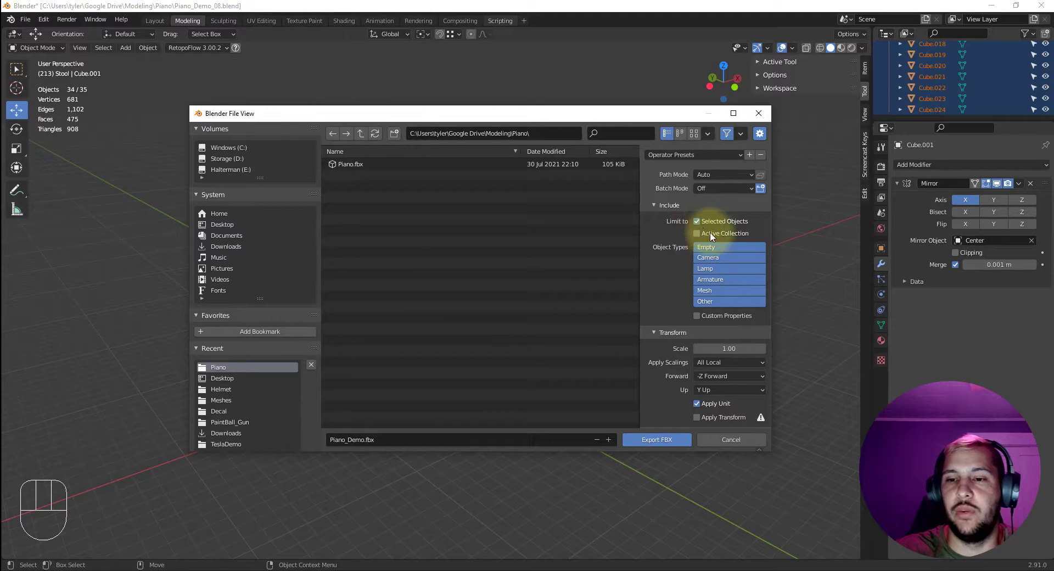
pyautogui.click(709, 291)
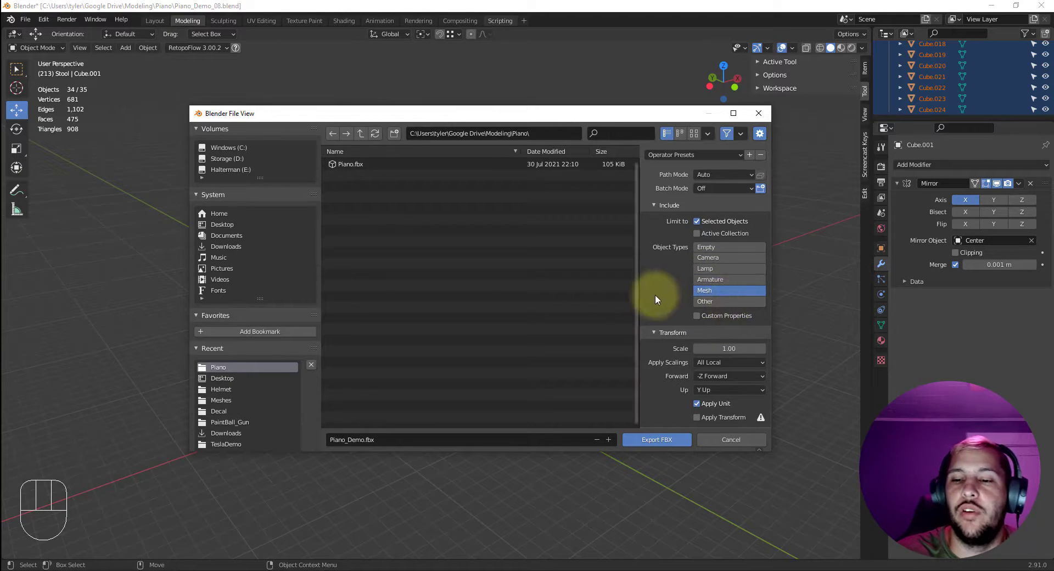
# - Check that Apply Modifiers is enabled in the Geometry export options, and export the FBX file
pyautogui.scroll(-2, 714, 351)
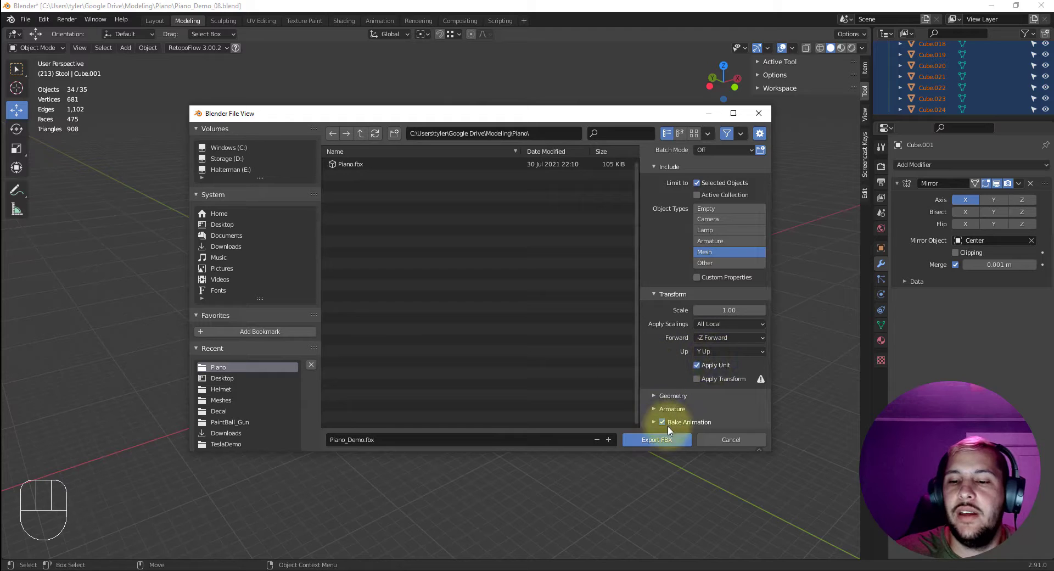
pyautogui.click(653, 396)
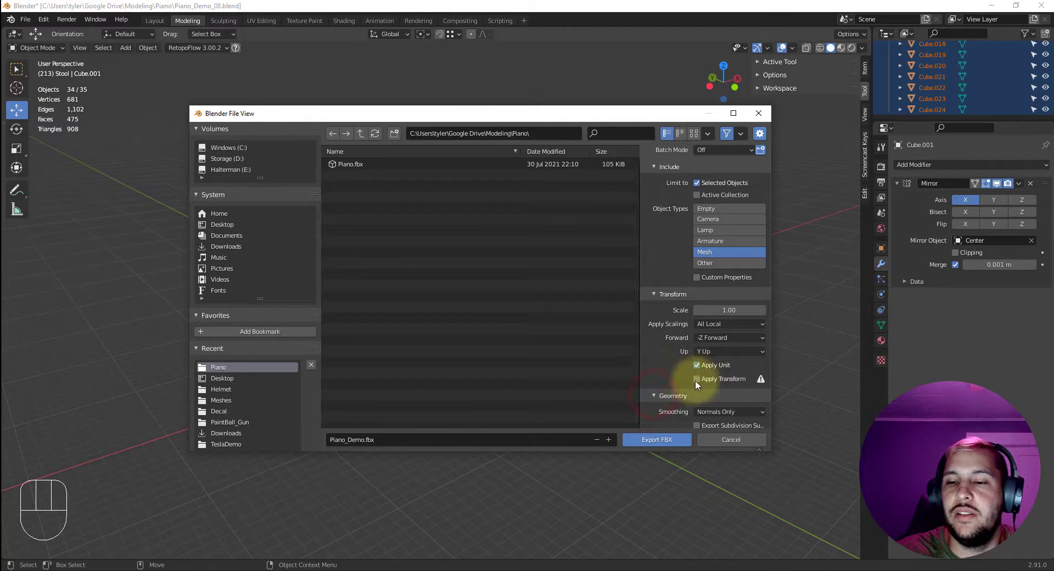
pyautogui.scroll(-3, 706, 384)
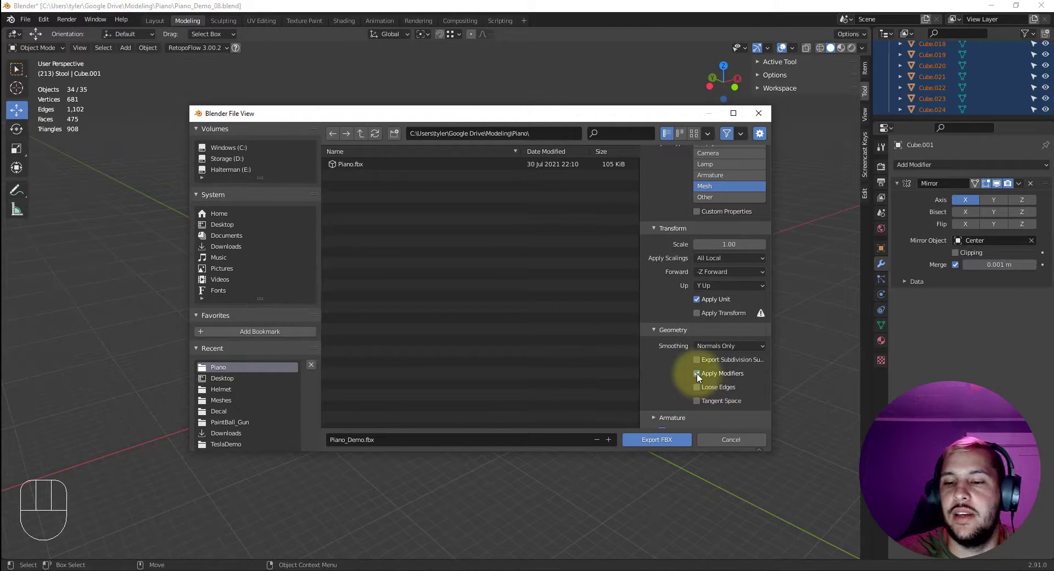
pyautogui.scroll(2, 709, 362)
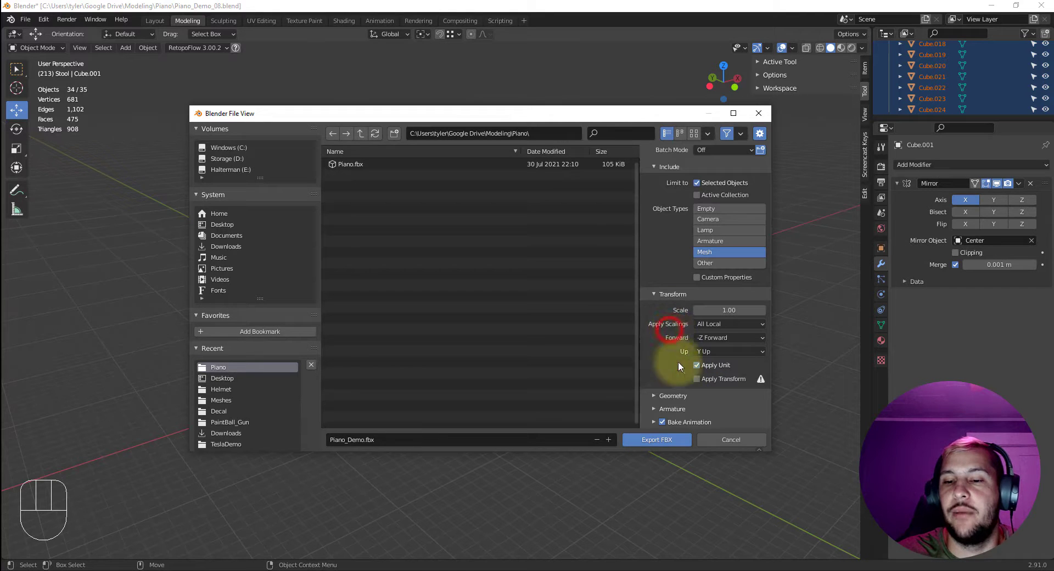
pyautogui.scroll(-2, 674, 392)
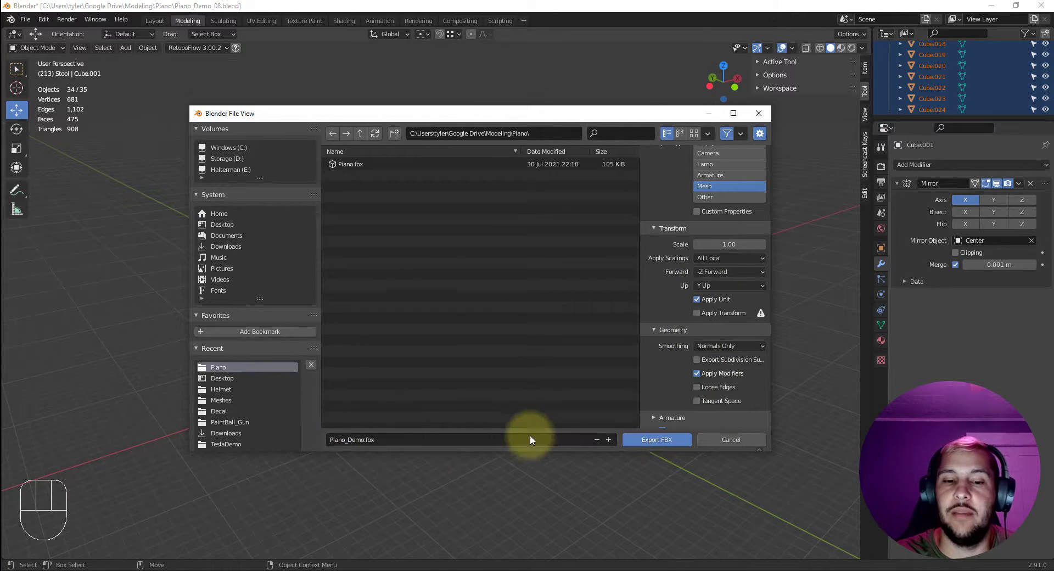
pyautogui.click(636, 441)
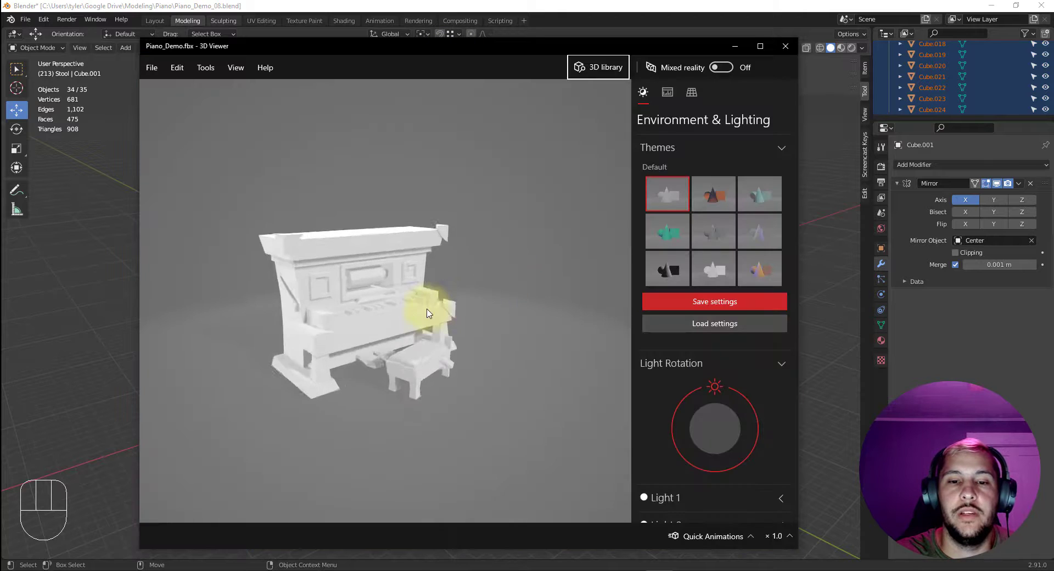
# - Examine the exported Piano_Demo.fbx in 3D Viewer up close and from several angles, including its keys, panels and pedals
pyautogui.moveTo(384, 333)
pyautogui.mouseDown()
pyautogui.moveTo(467, 341)
pyautogui.moveTo(522, 332)
pyautogui.moveTo(371, 341)
pyautogui.moveTo(308, 329)
pyautogui.moveTo(378, 341)
pyautogui.moveTo(364, 341)
pyautogui.moveTo(341, 306)
pyautogui.moveTo(372, 278)
pyautogui.moveTo(425, 273)
pyautogui.moveTo(446, 349)
pyautogui.moveTo(310, 346)
pyautogui.moveTo(429, 353)
pyautogui.moveTo(384, 348)
pyautogui.moveTo(353, 291)
pyautogui.moveTo(412, 313)
pyautogui.moveTo(337, 288)
pyautogui.moveTo(349, 268)
pyautogui.mouseUp()
pyautogui.scroll(5, 353, 291)
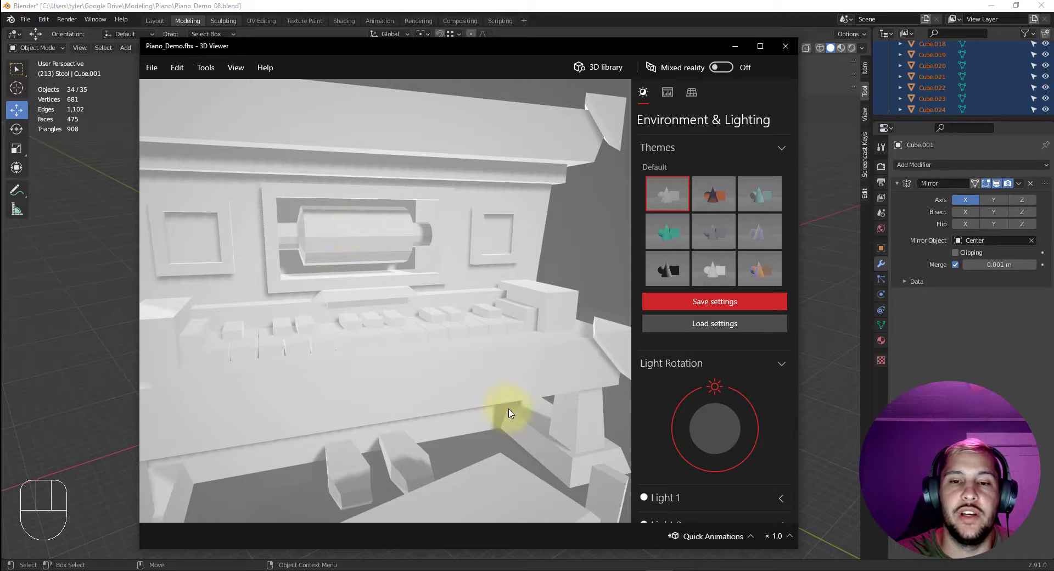
pyautogui.moveTo(324, 309); pyautogui.dragTo(354, 328)
pyautogui.scroll(3, 336, 338)
pyautogui.scroll(-5, 340, 344)
pyautogui.scroll(-5, 357, 328)
# - Preview the exported piano under the orange-and-blue lighting theme with the light rotated to about 68°, and under the orange-and-purple theme
pyautogui.click(712, 203)
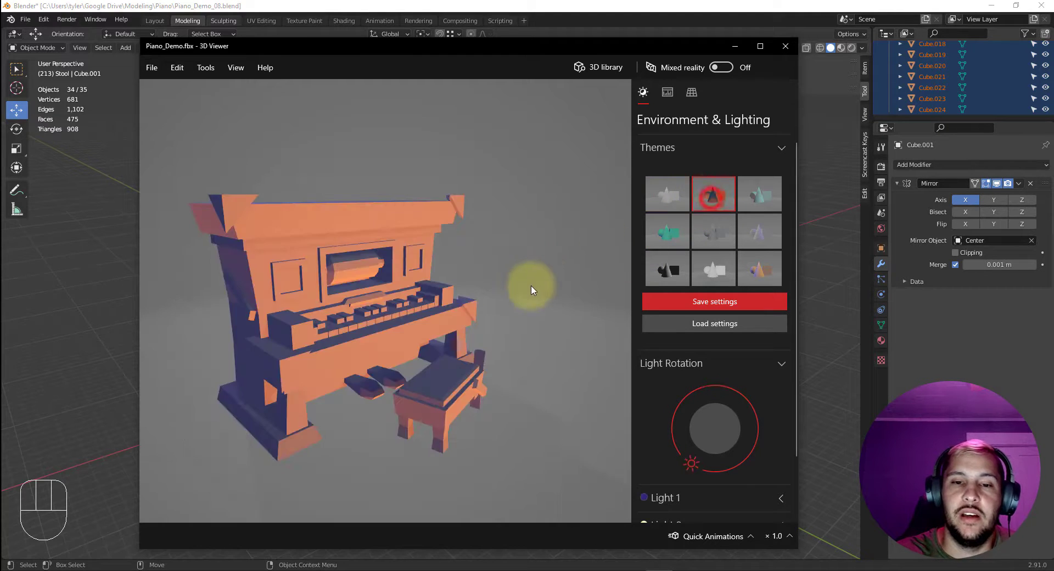
pyautogui.moveTo(534, 286); pyautogui.dragTo(456, 312)
pyautogui.moveTo(681, 442); pyautogui.dragTo(667, 407)
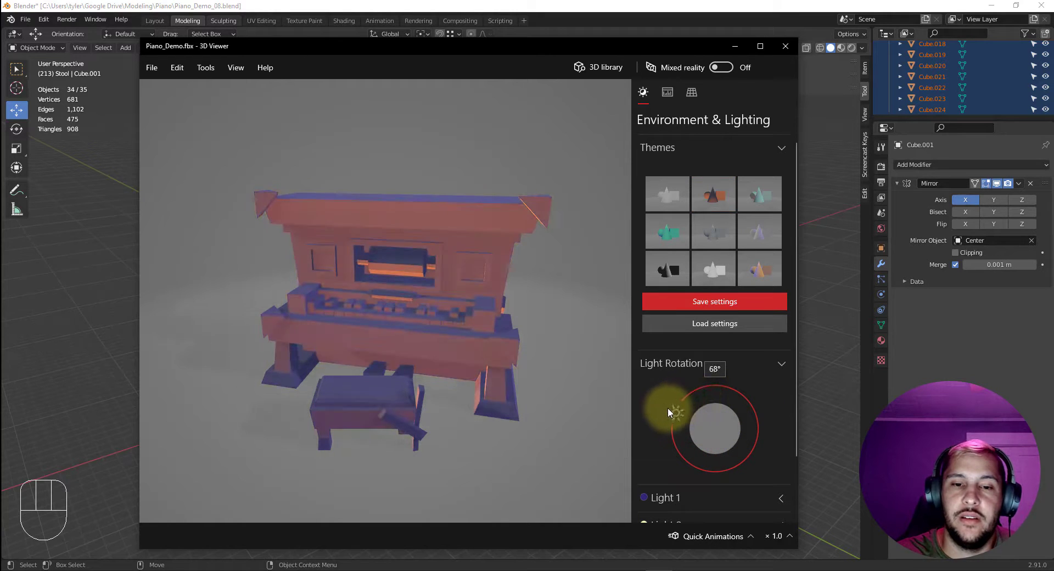
pyautogui.click(758, 267)
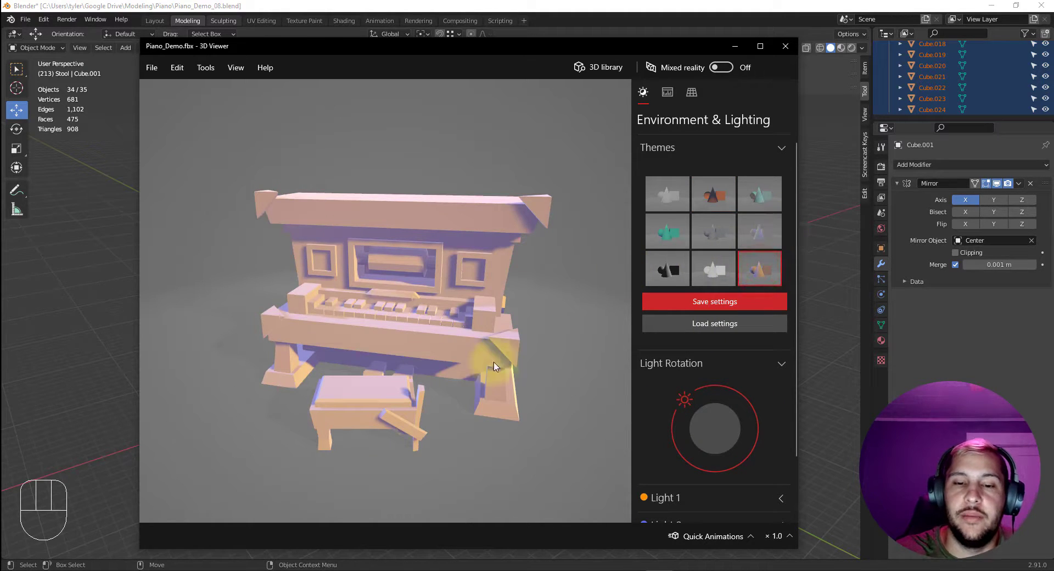
pyautogui.moveTo(416, 422); pyautogui.dragTo(597, 241)
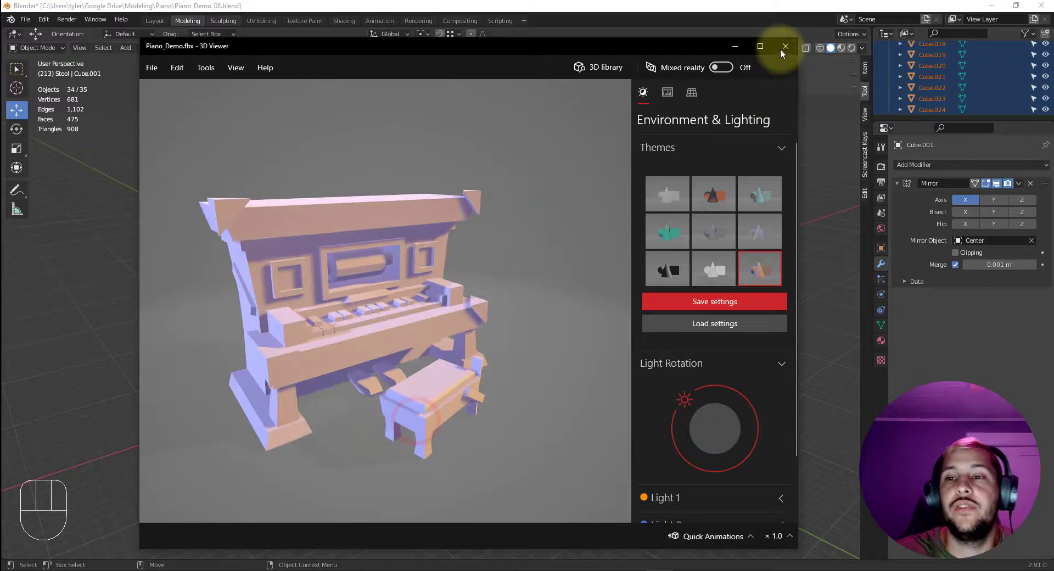